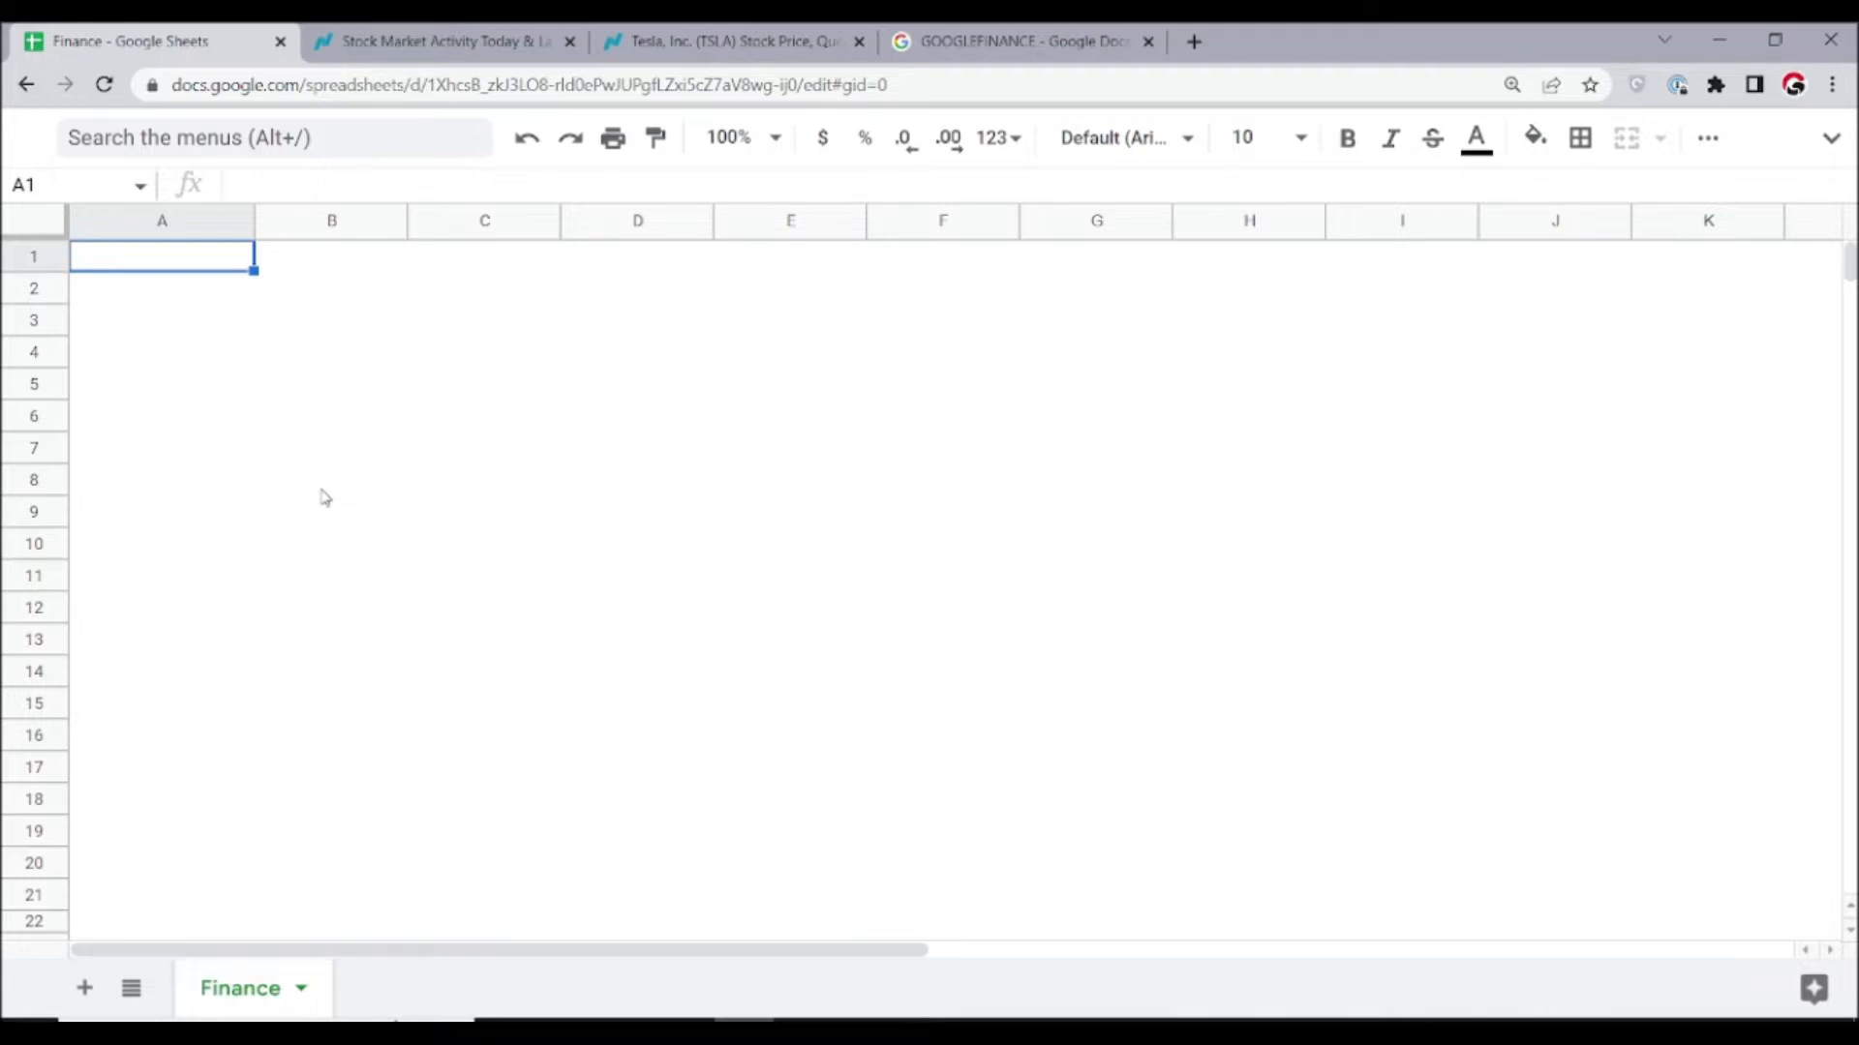
Start a GOOGLEFINANCE formula in cell A2 with the ticker "currency:USDGBP"
key(Down)
key(Up)
click(224, 301)
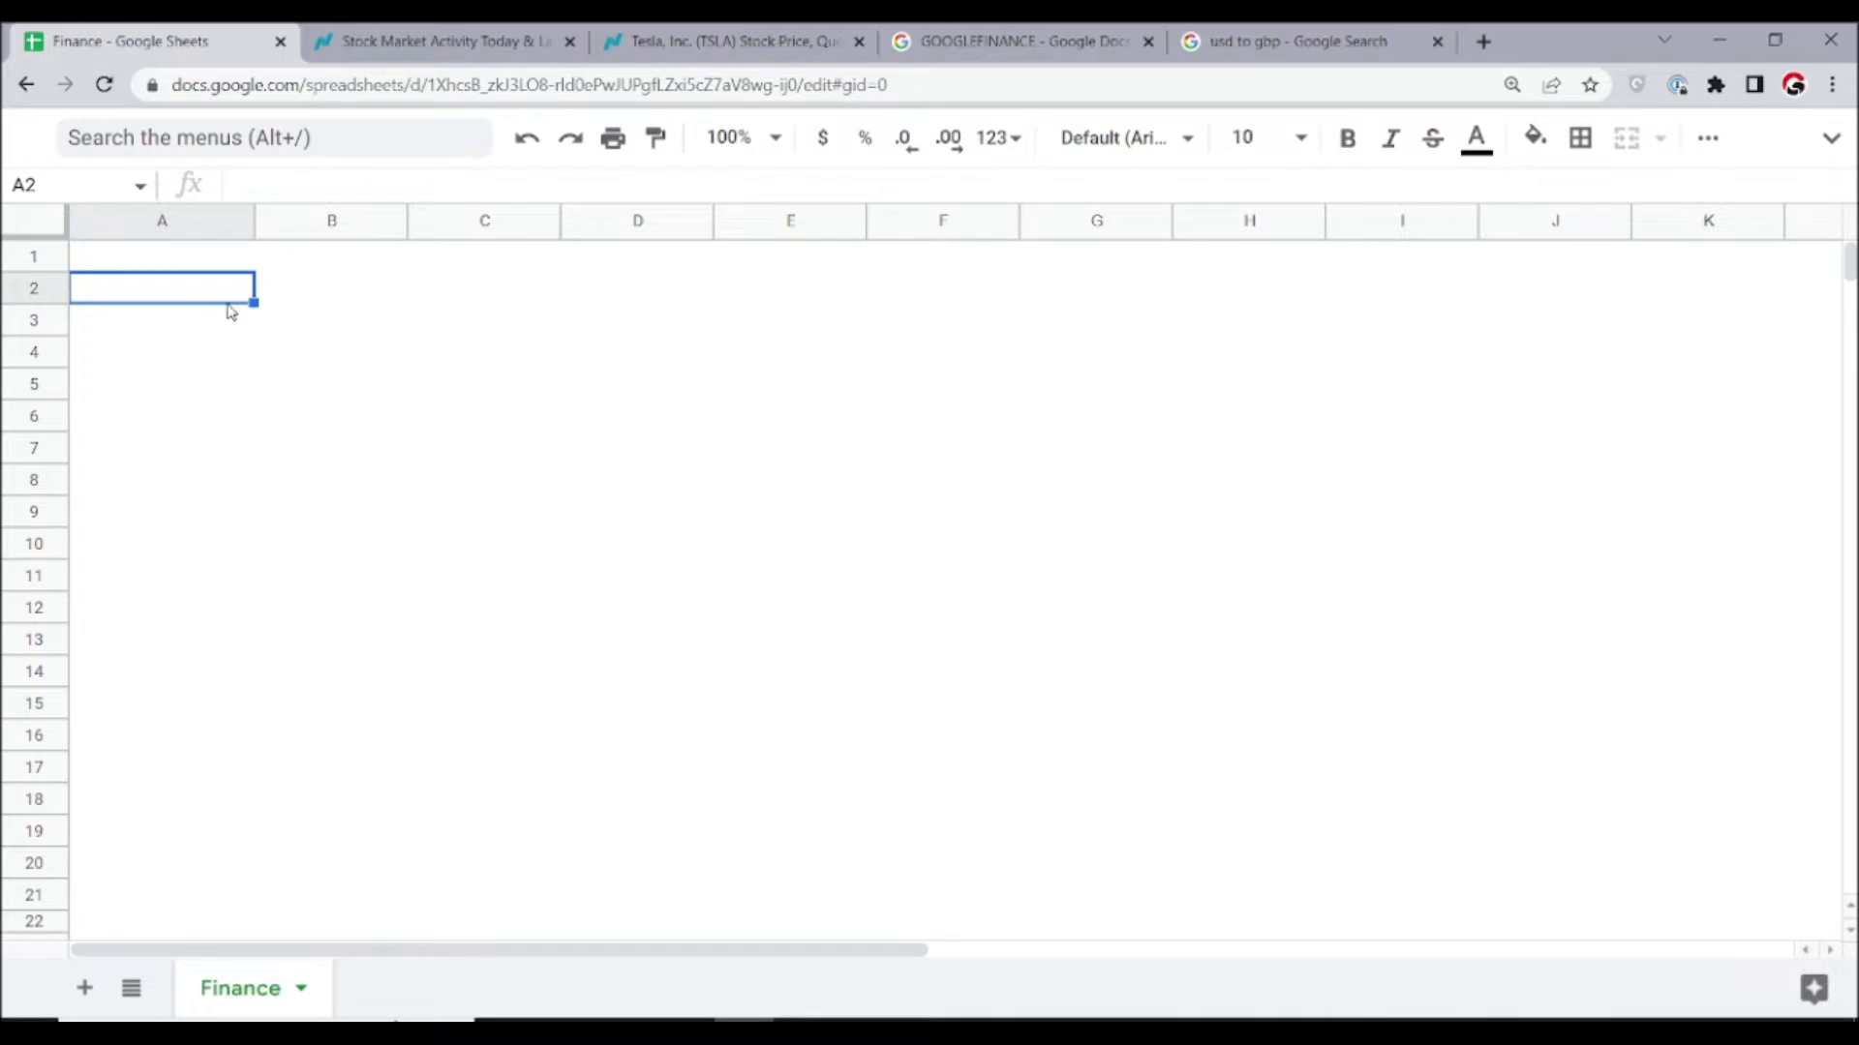
key(ctrl+plus)
key(ctrl+plus)
key(ctrl+plus)
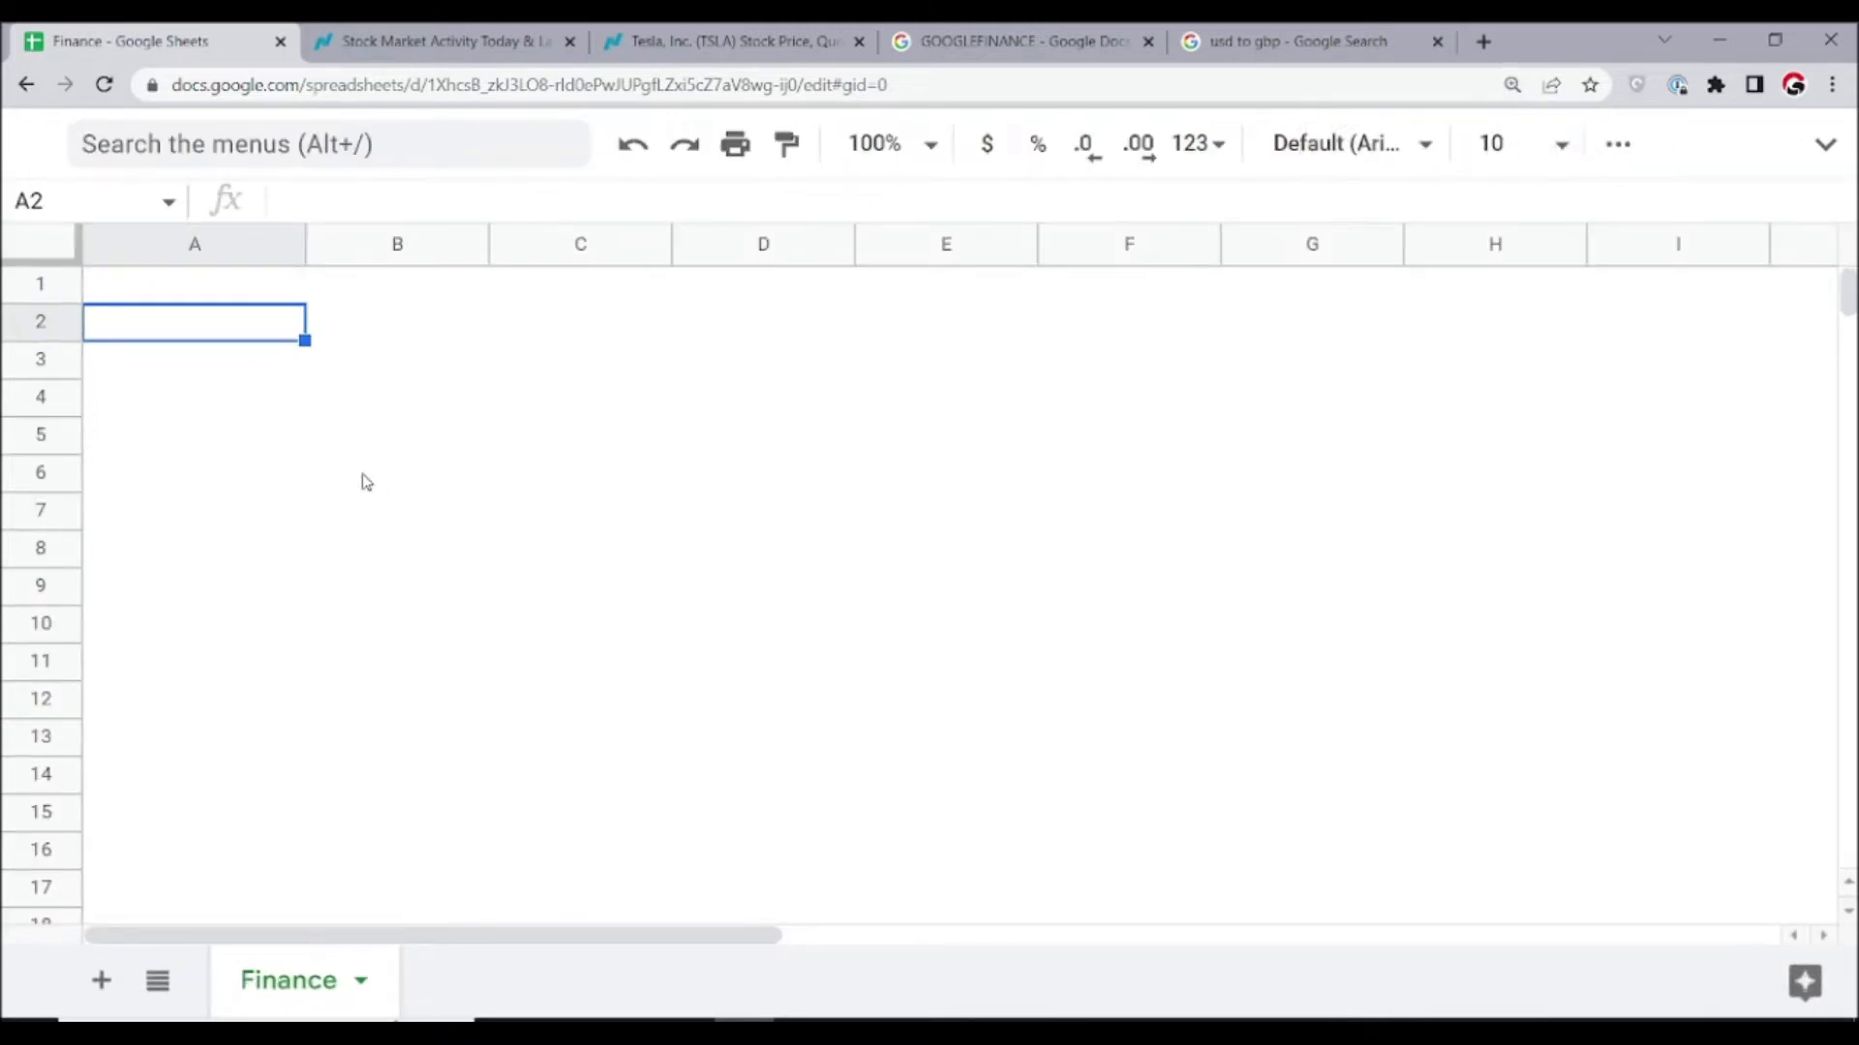
text(=)
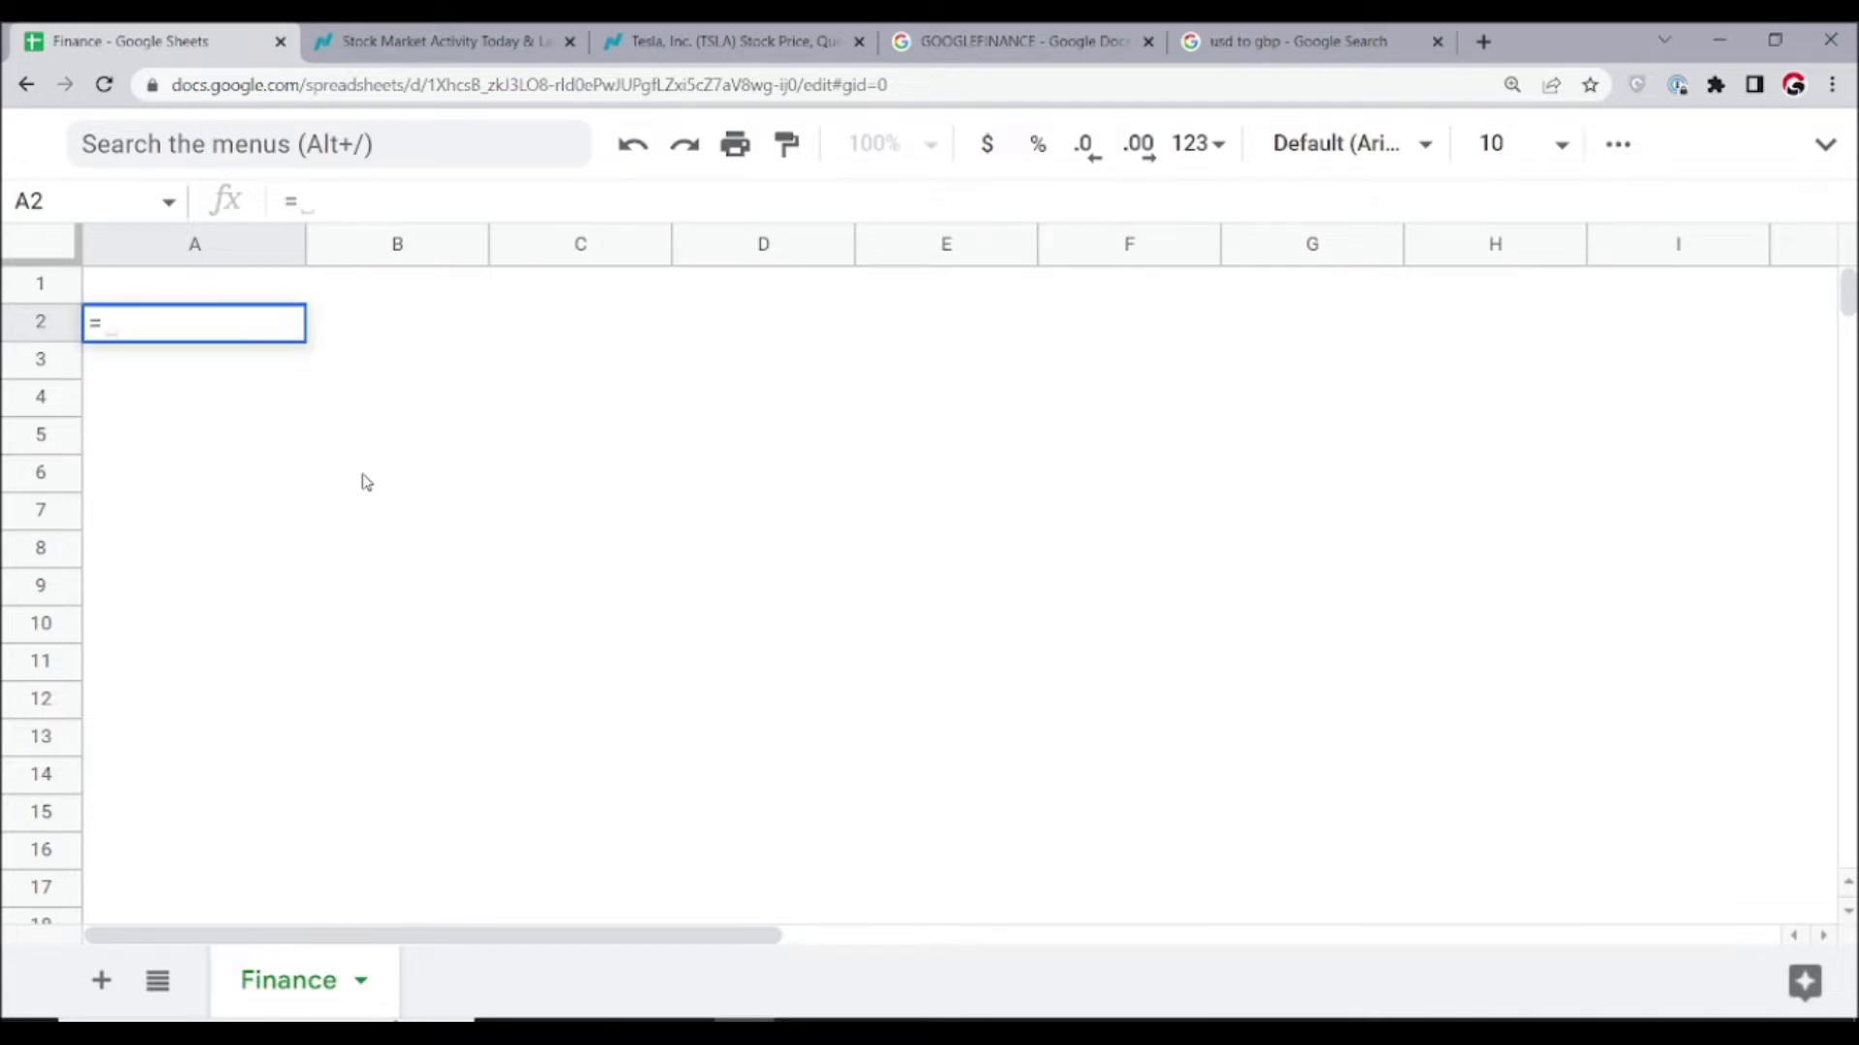
text(goog)
key(Tab)
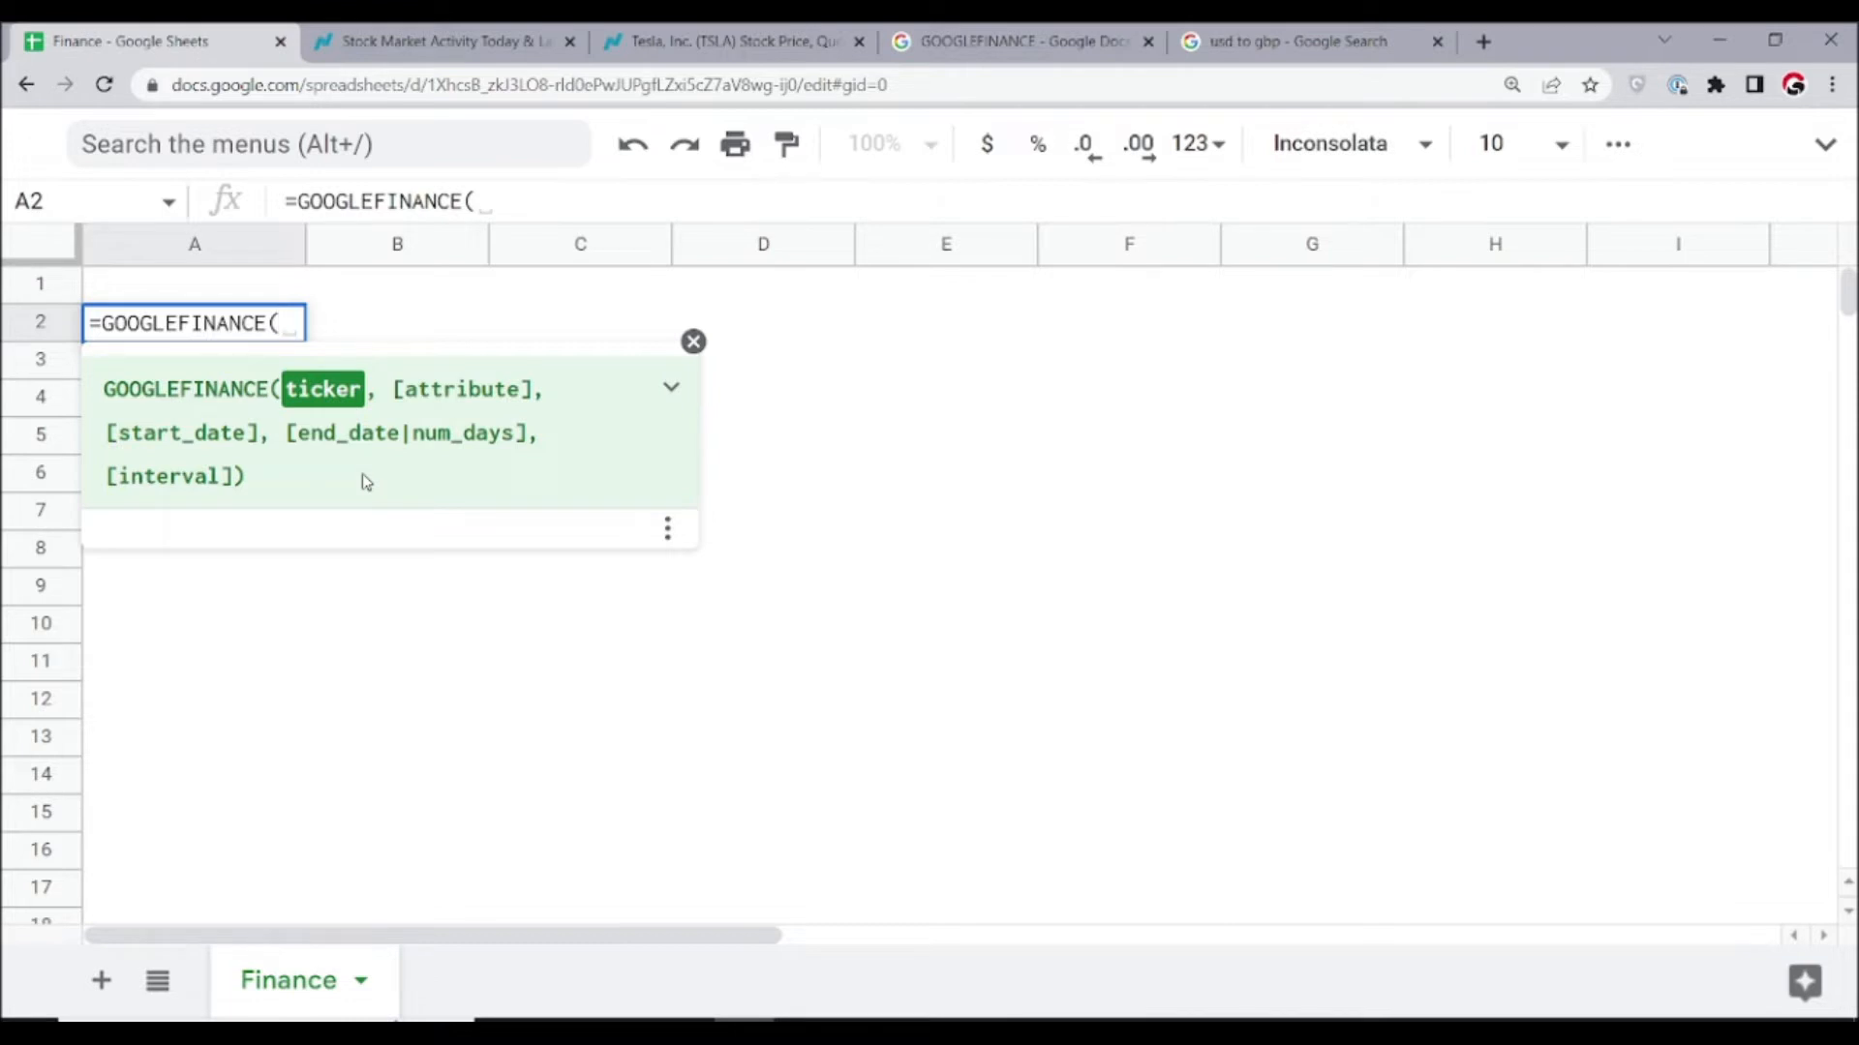
text(")
text(currency:)
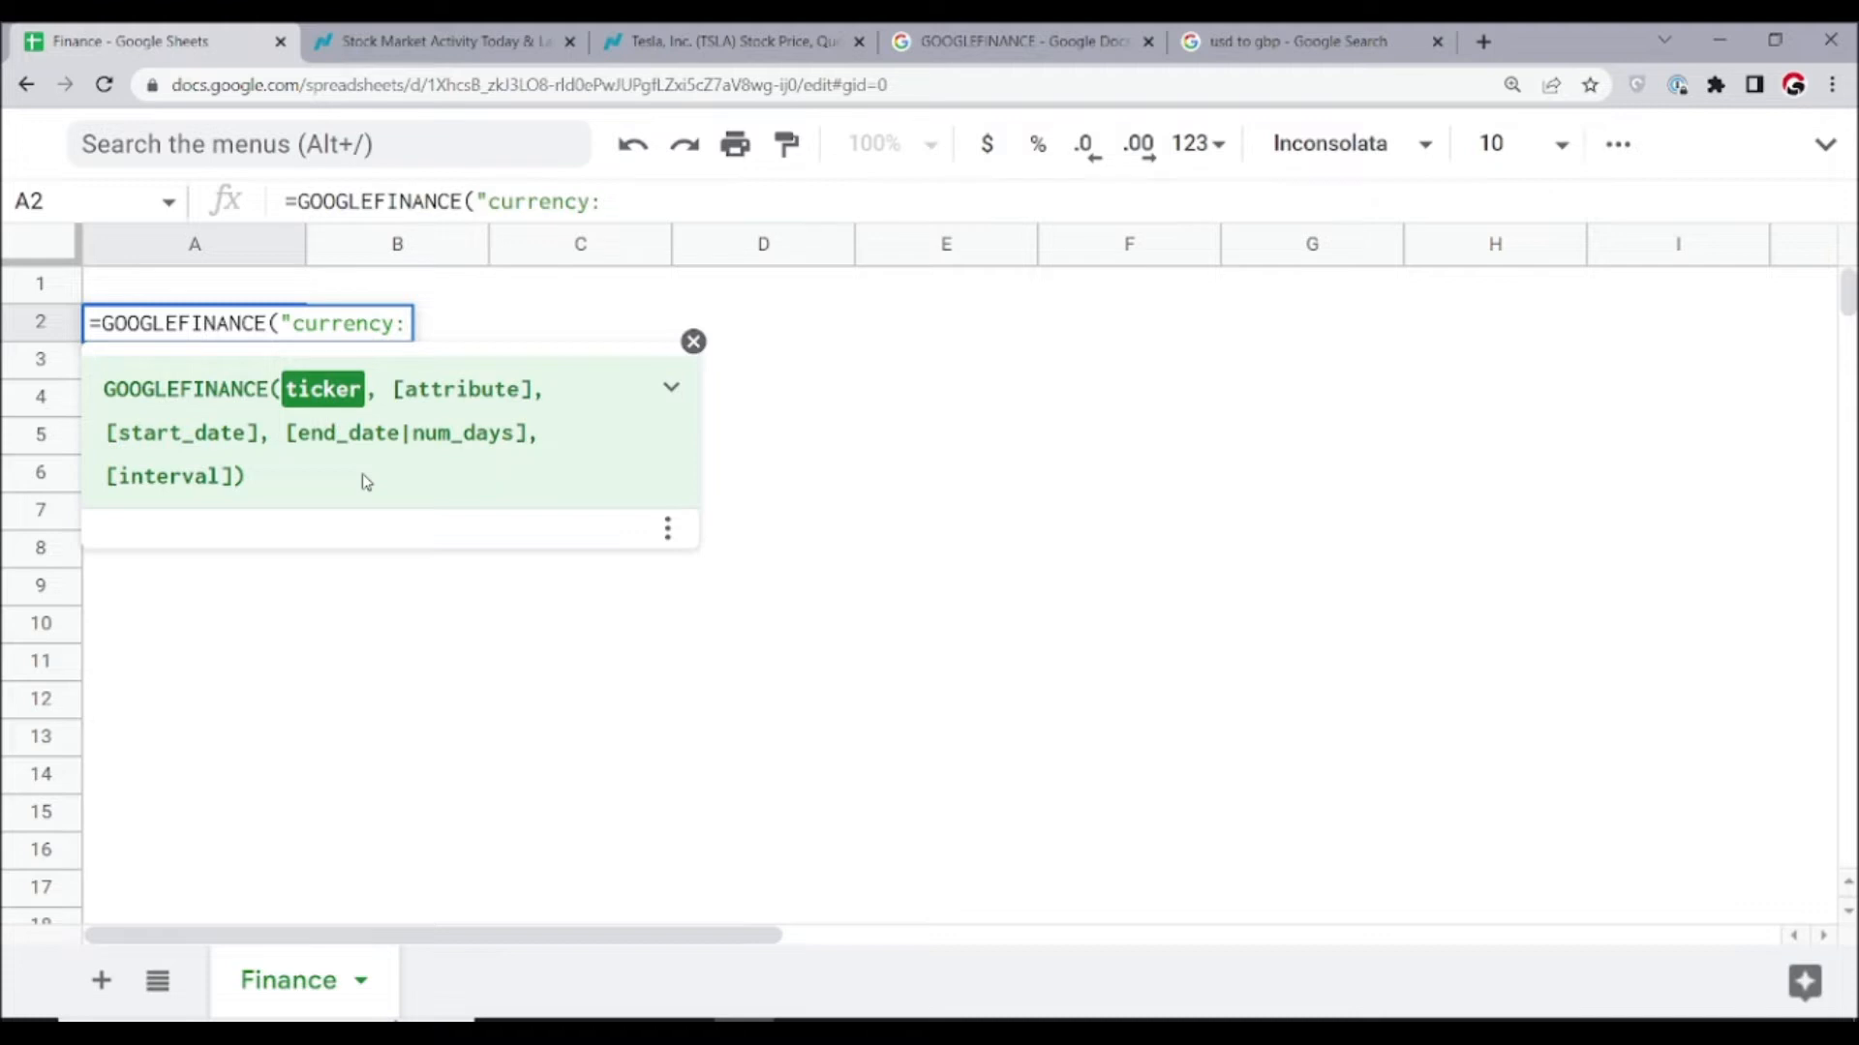
text(USDGBP)
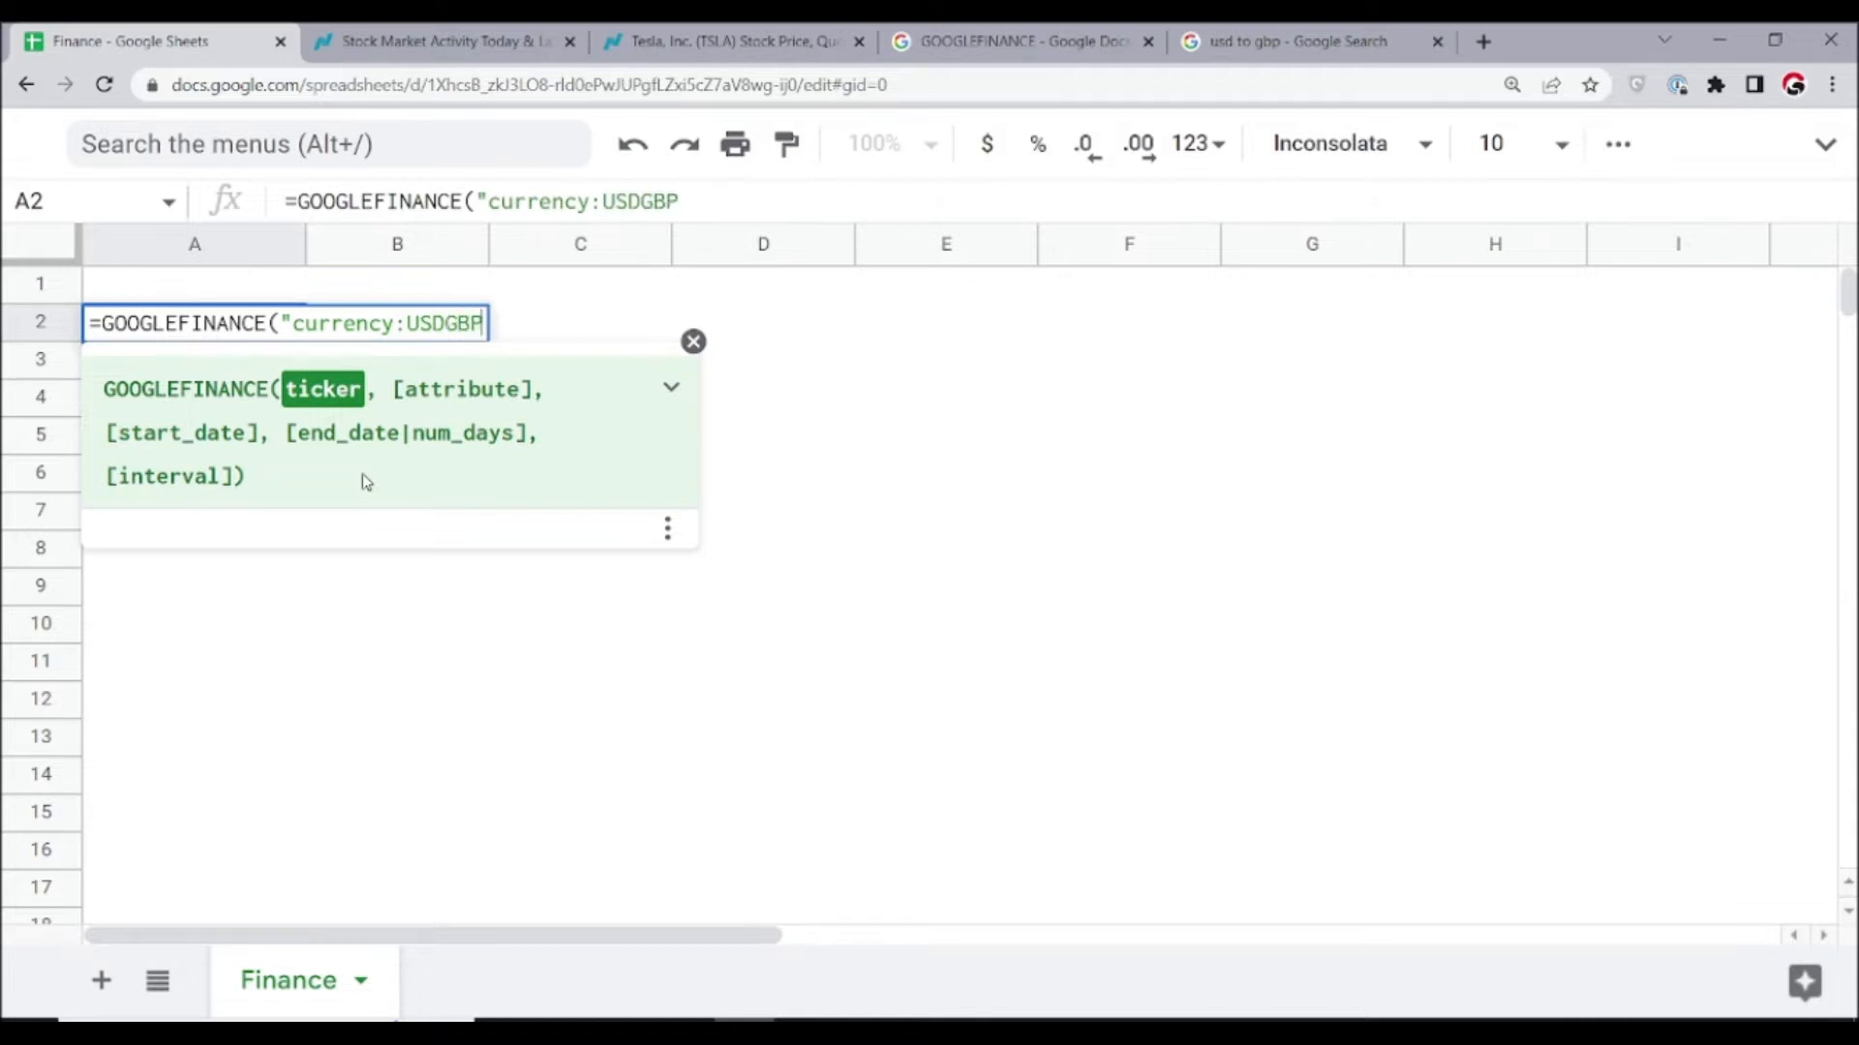
Complete the A2 formula with the attribute "Close" and TODAY() as the start date
text(",)
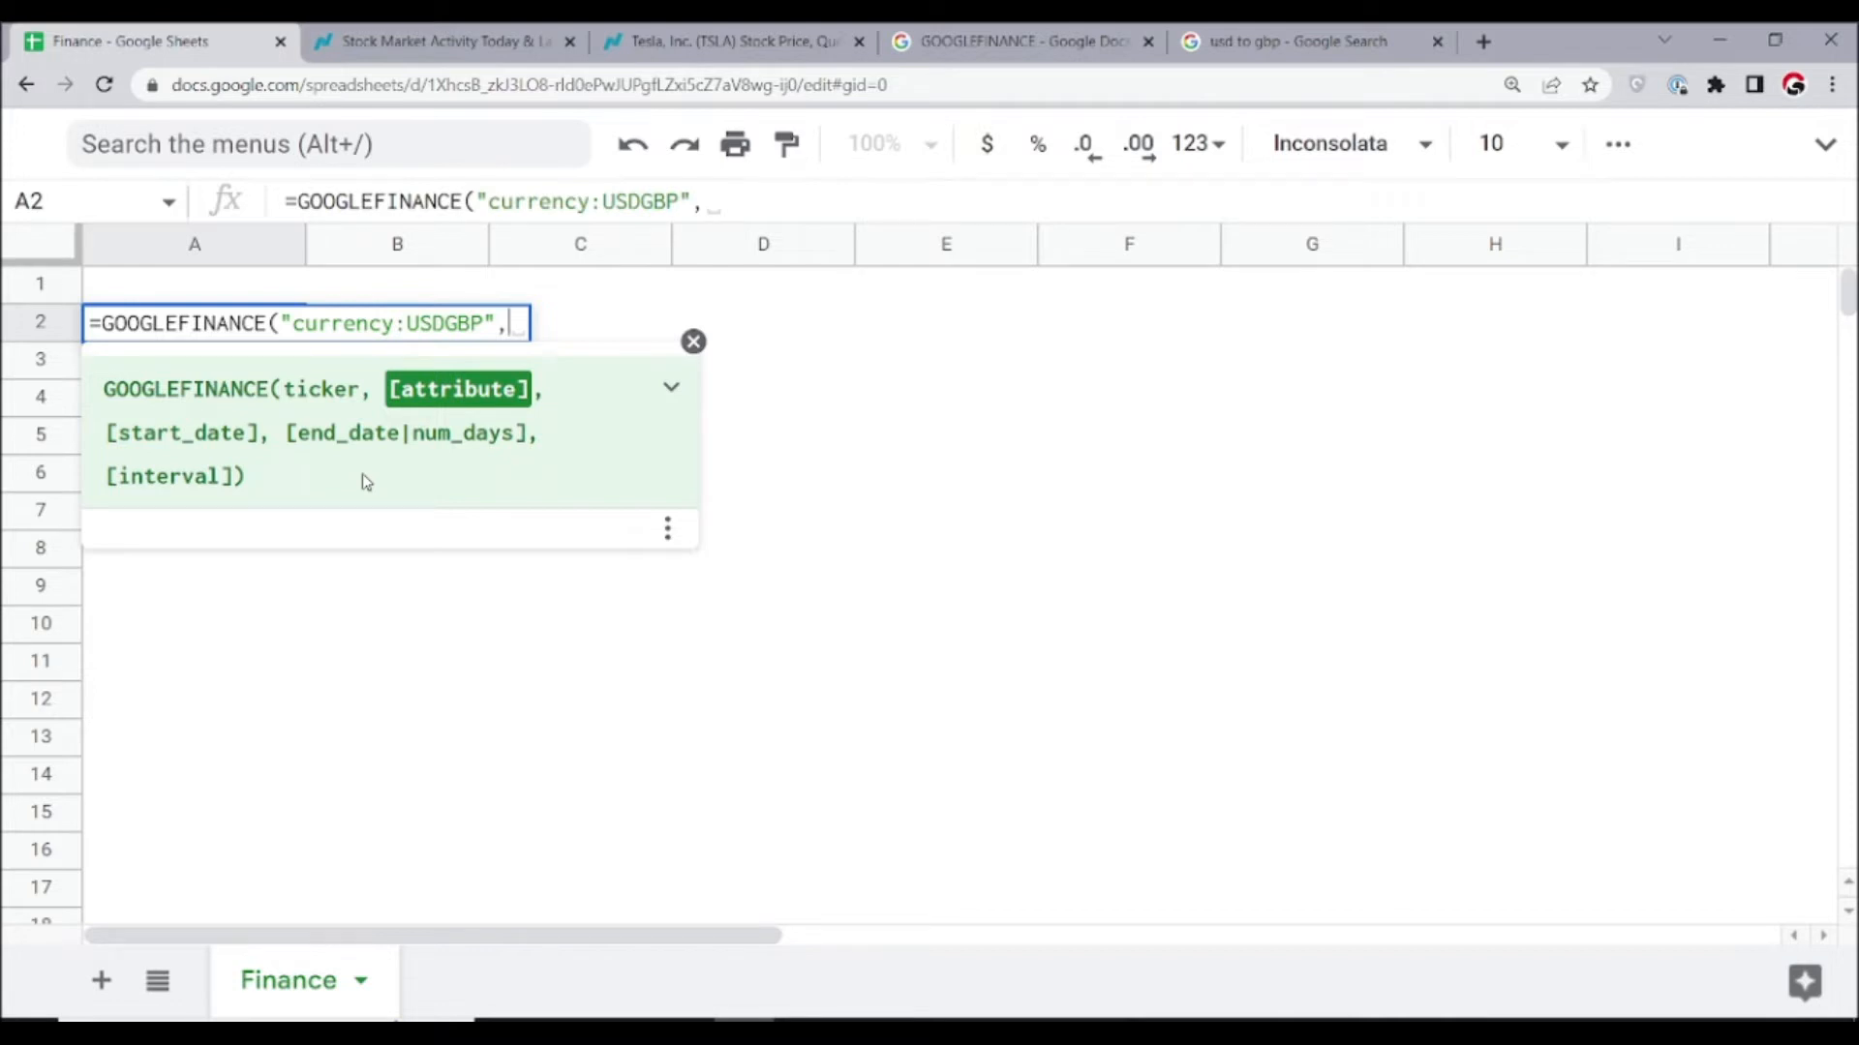
text("Close",)
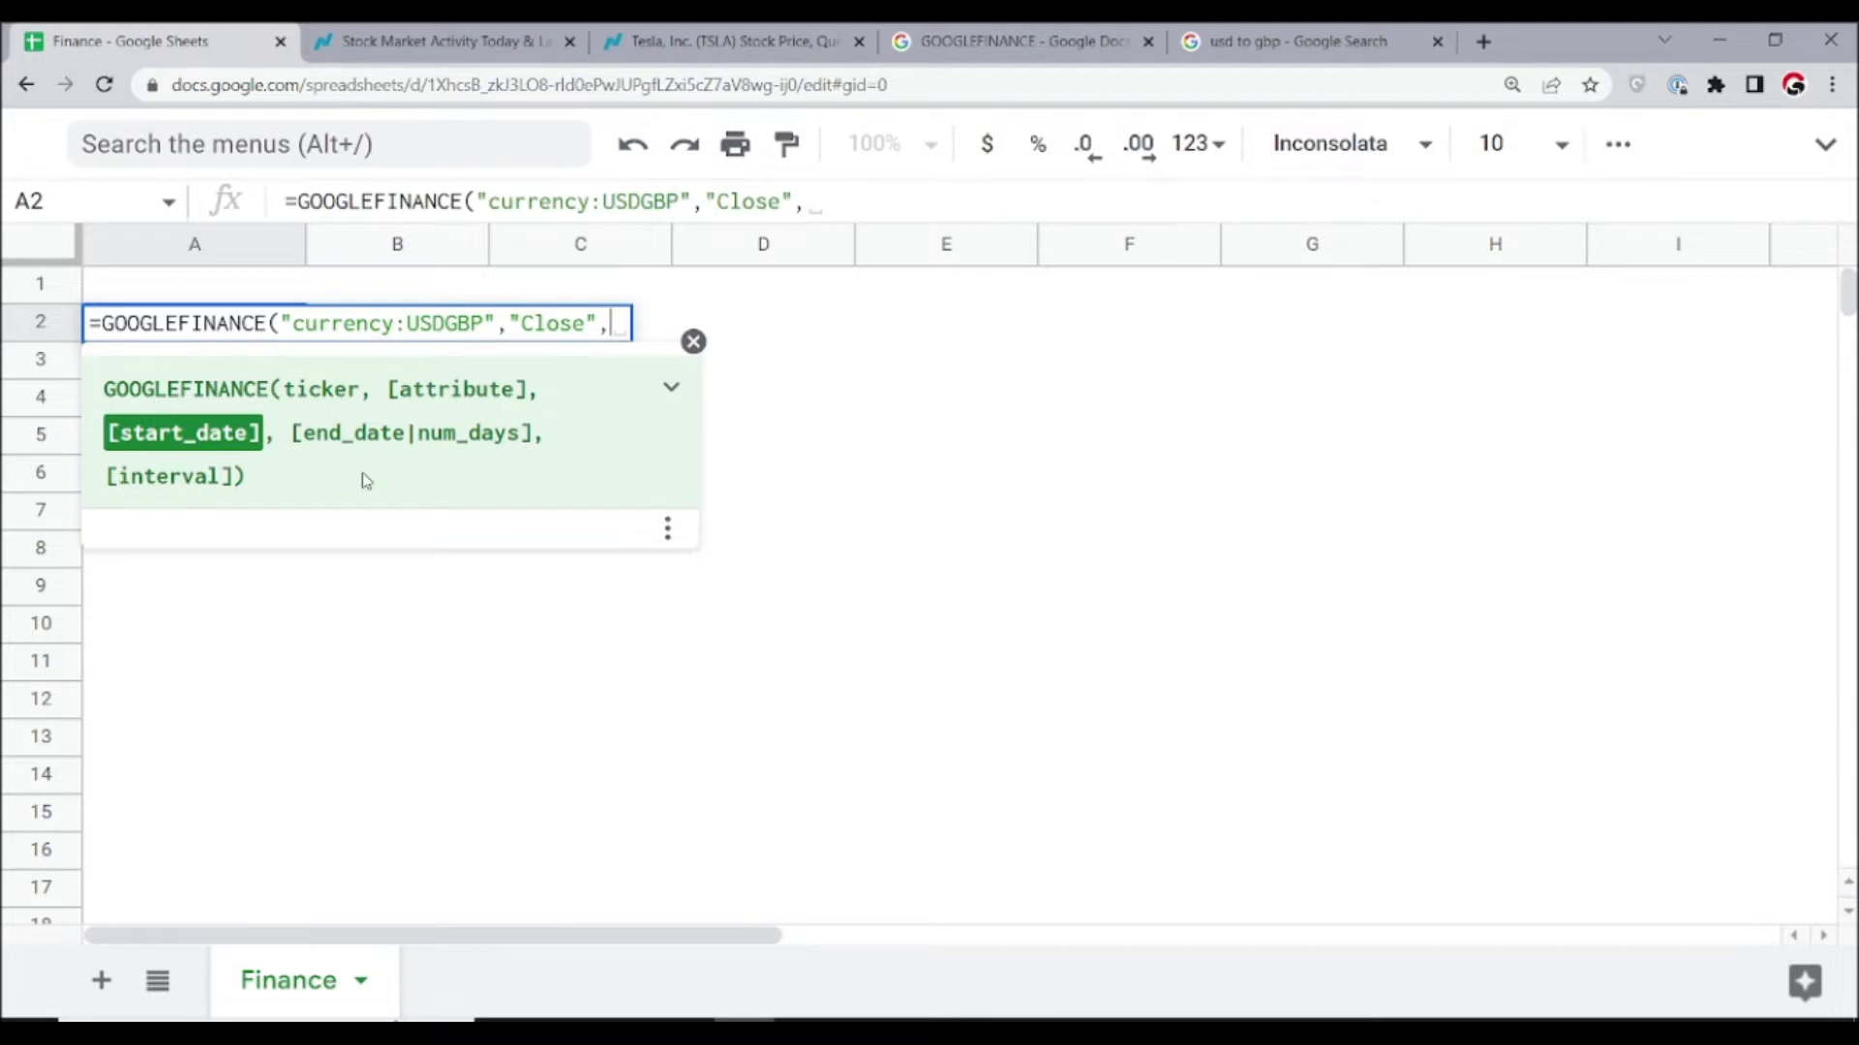
text(today)
key(Tab)
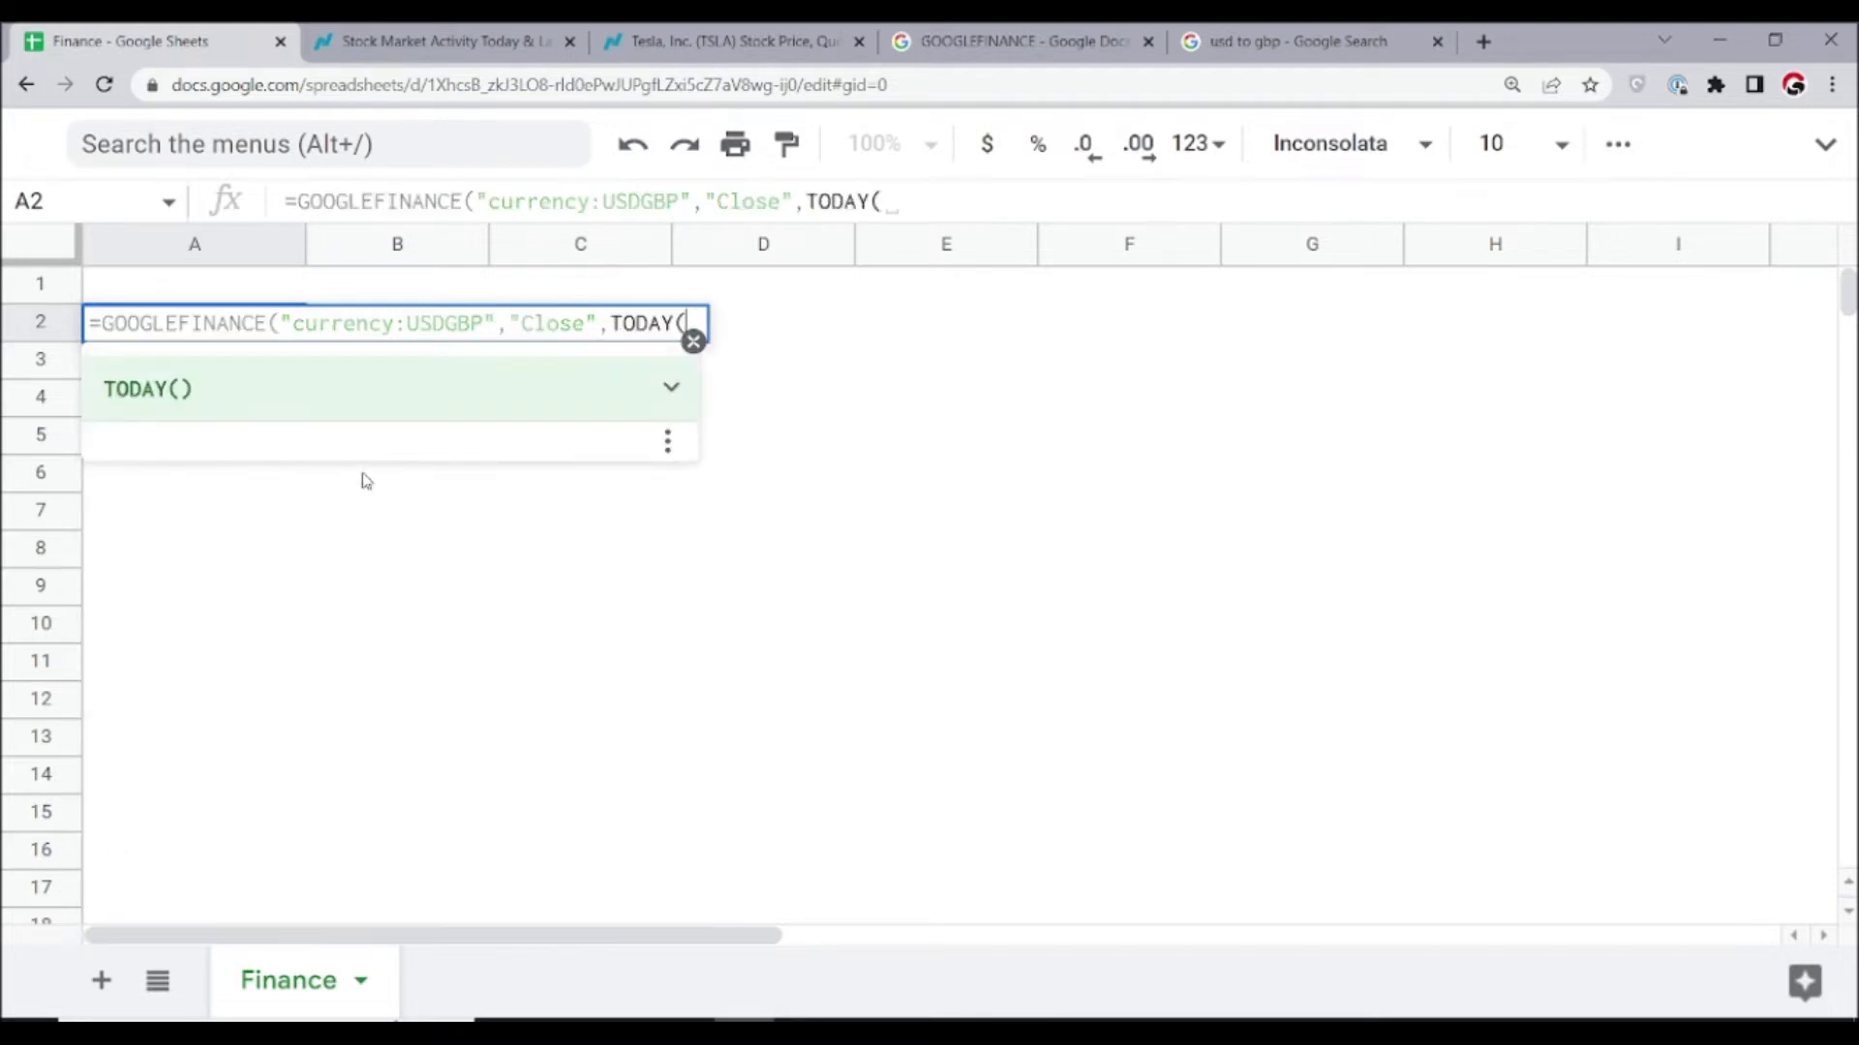
text()))
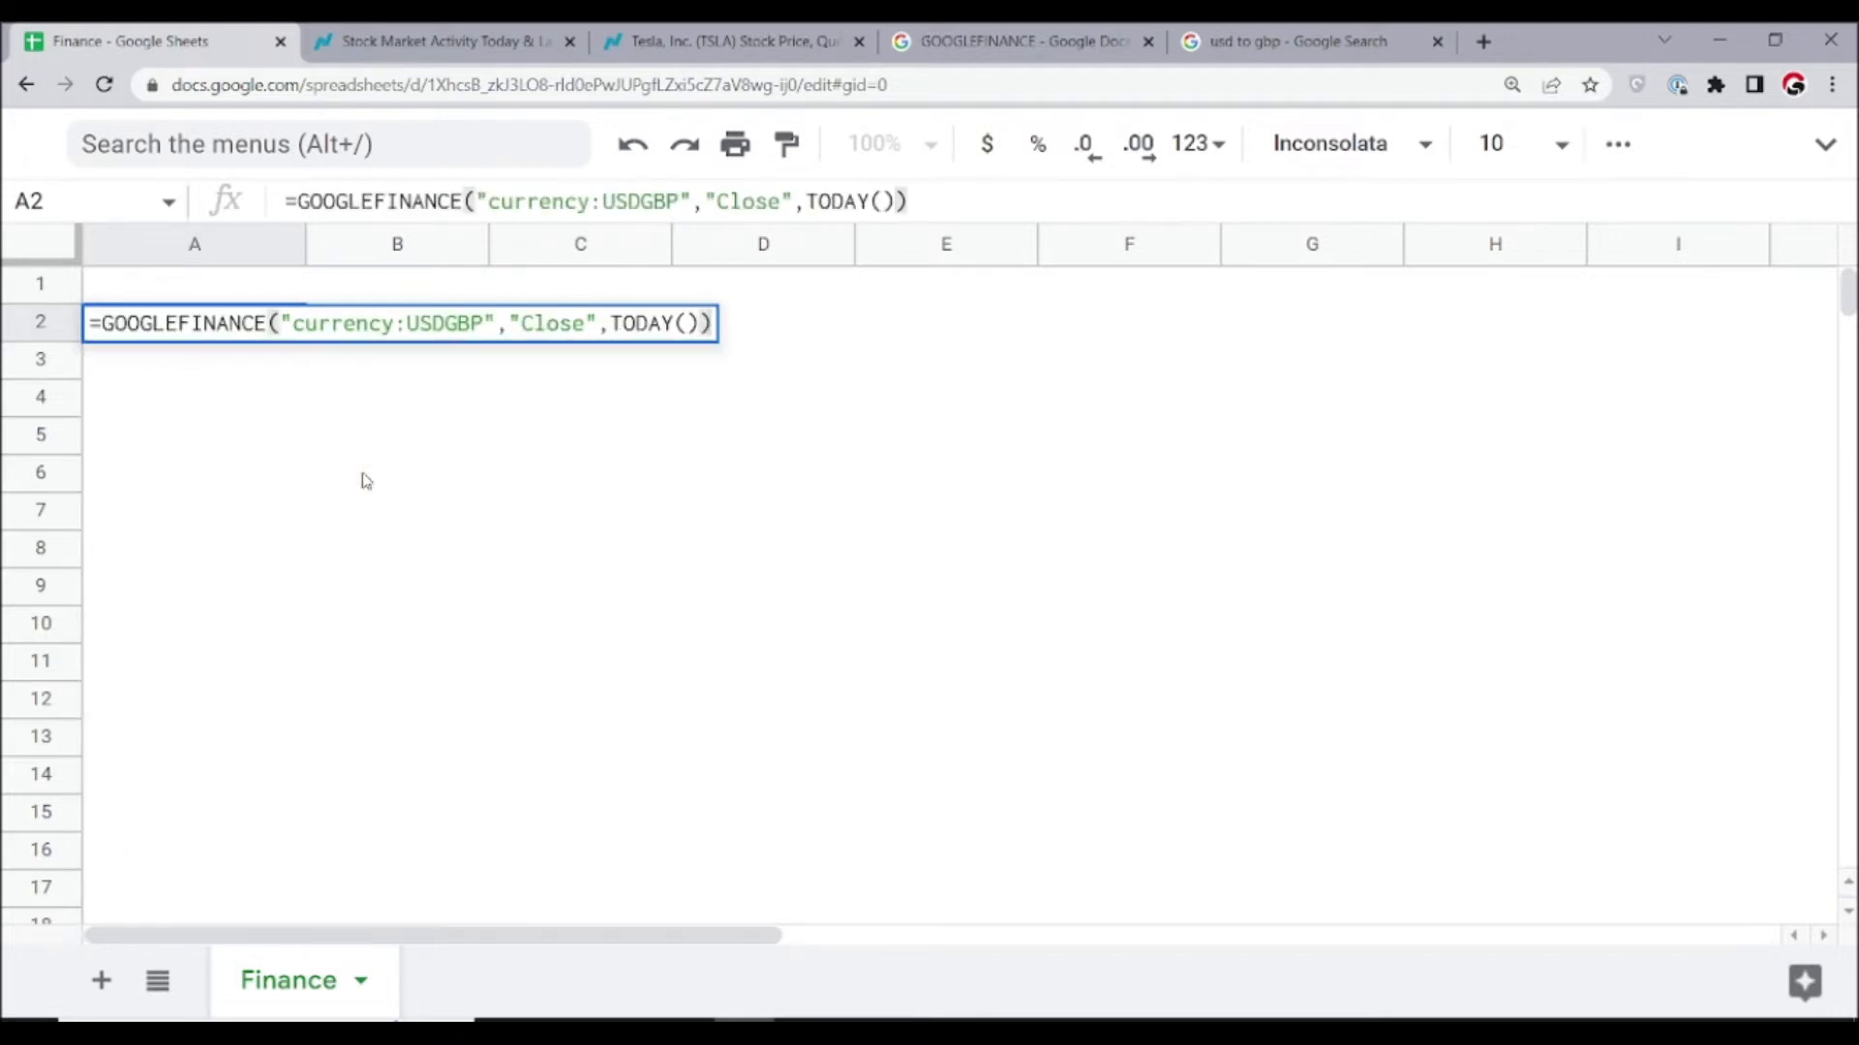
key(Return)
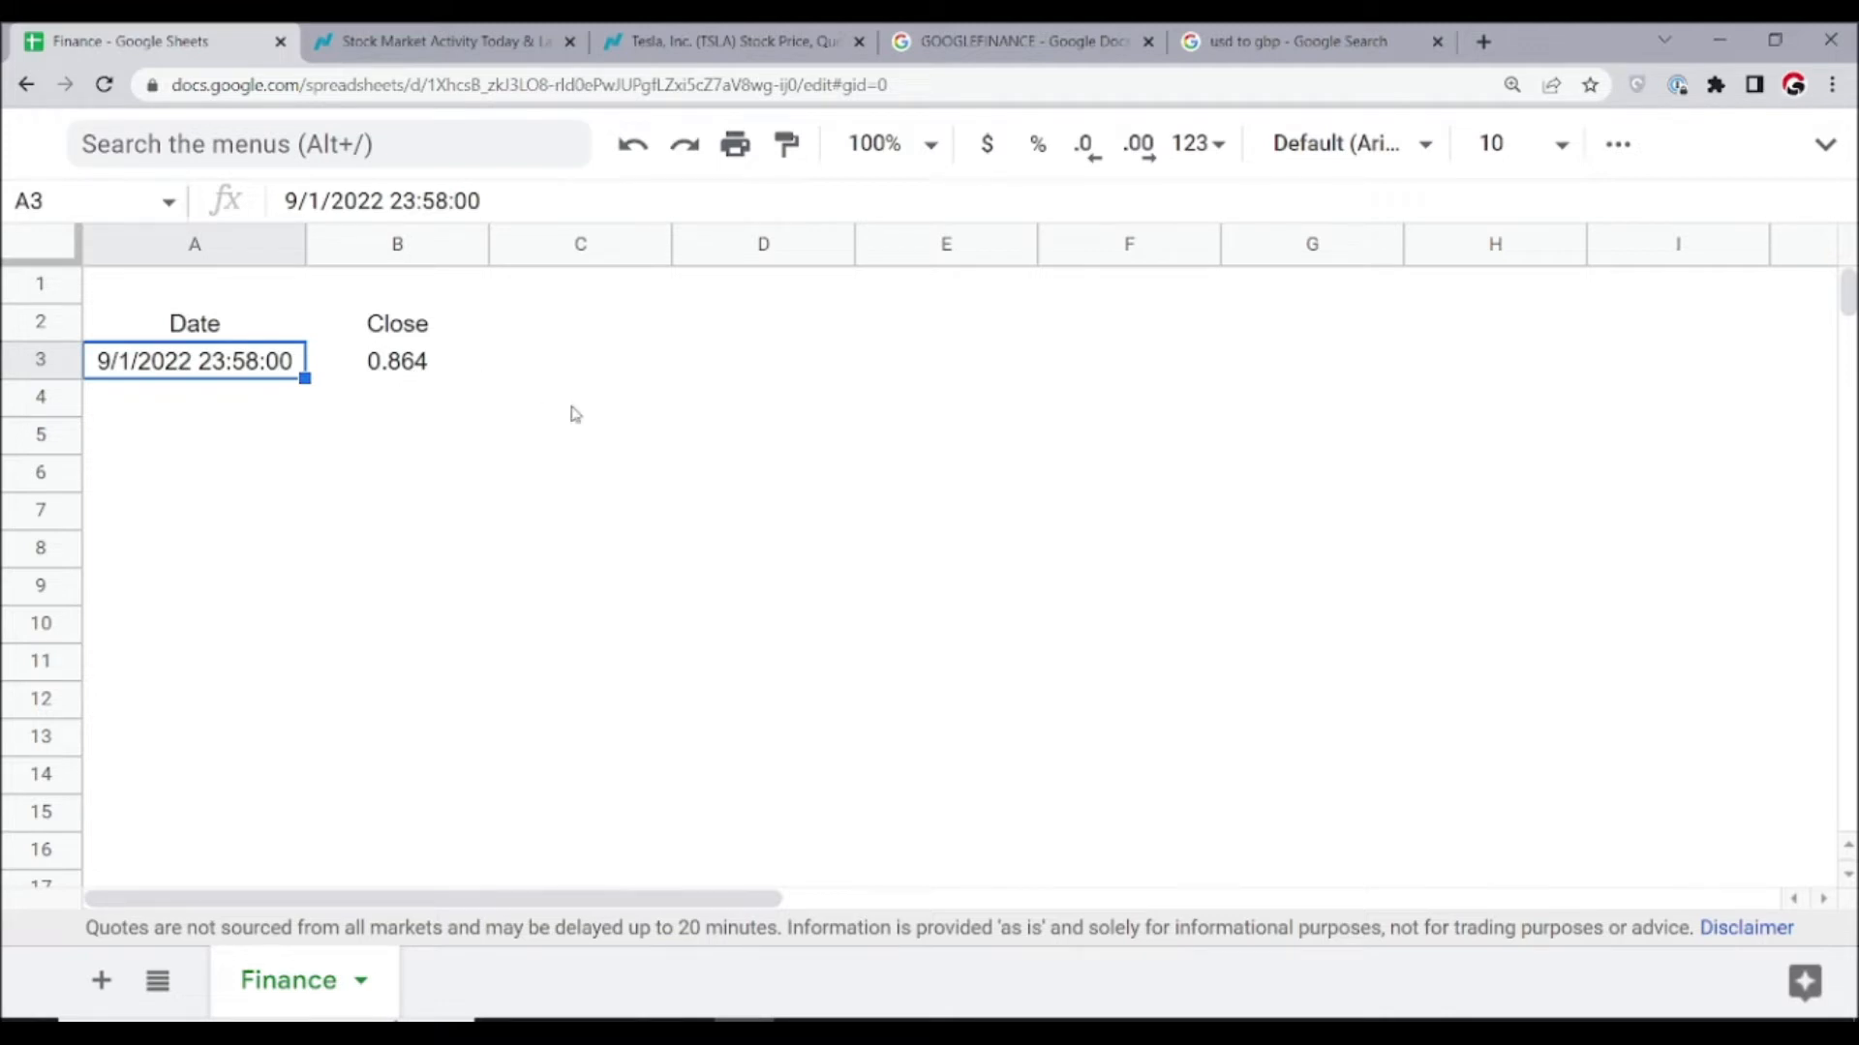
Check the dollar-to-pound rate in the "usd to gbp" Google search results and return to the Finance sheet
click(1340, 41)
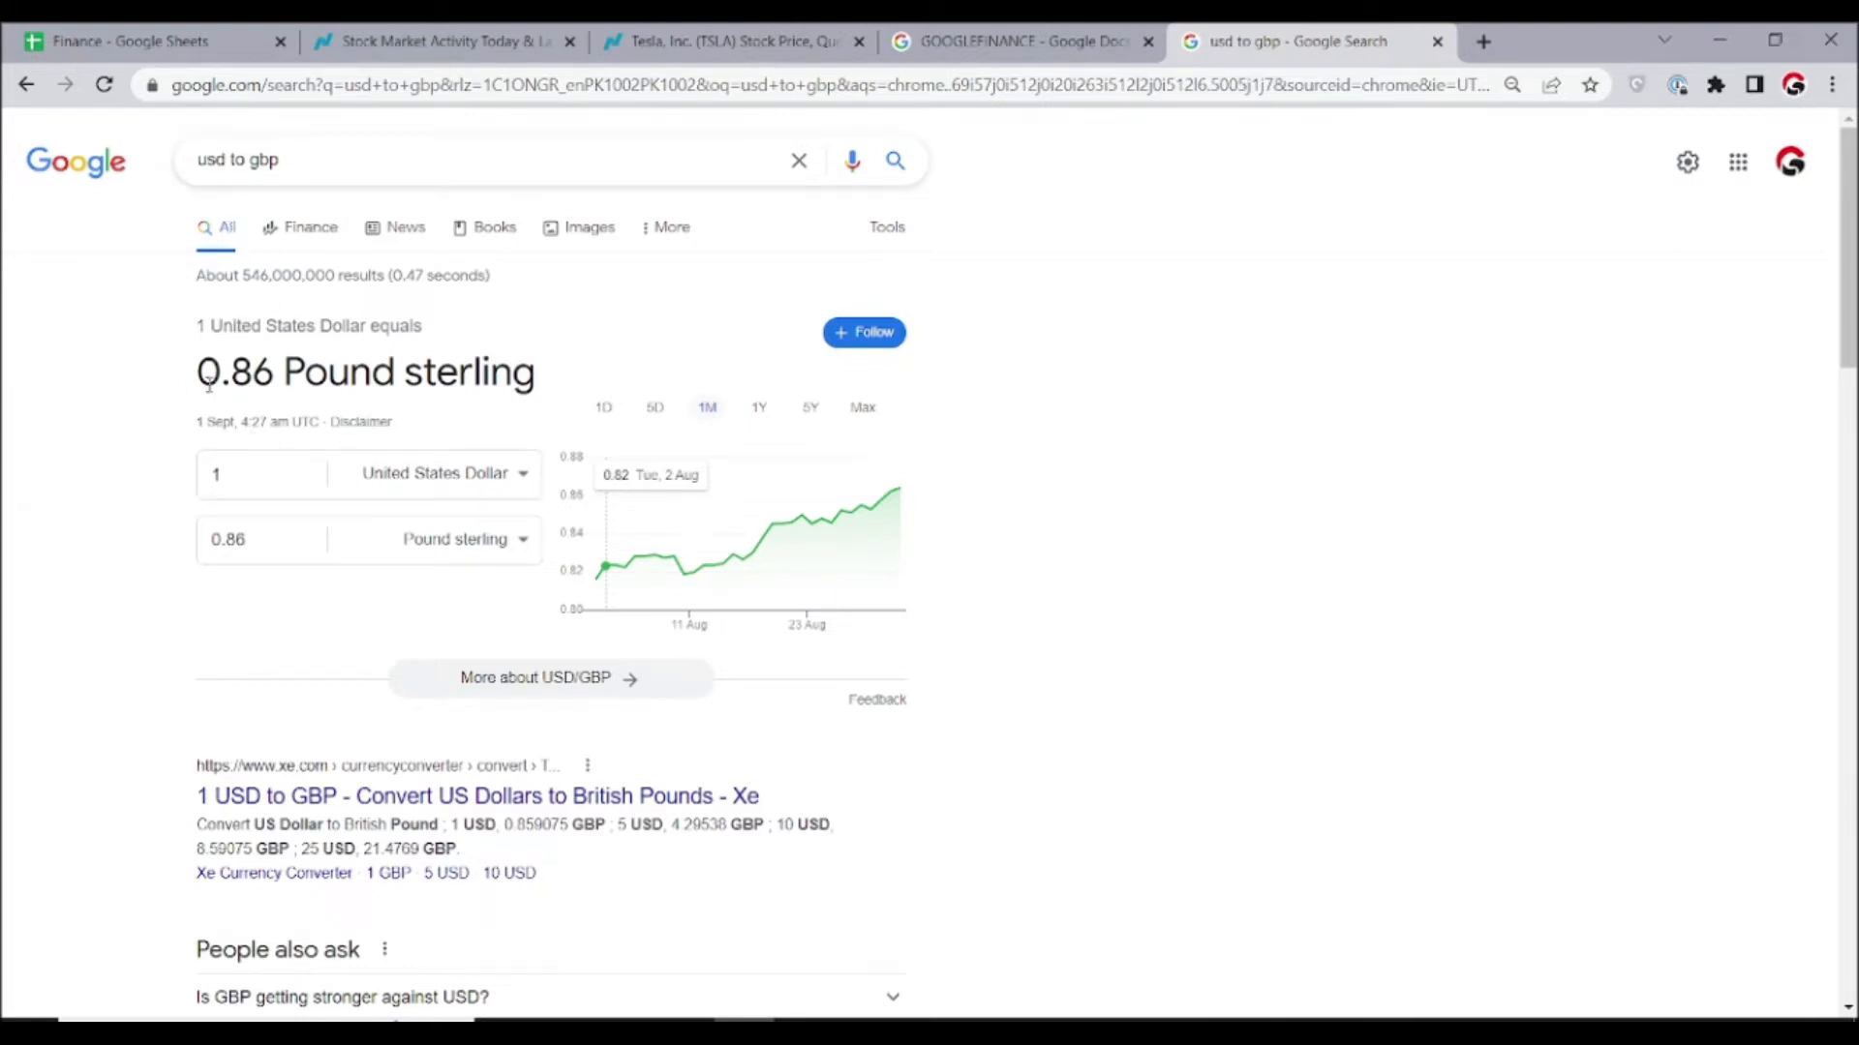
drag(198, 372, 274, 372)
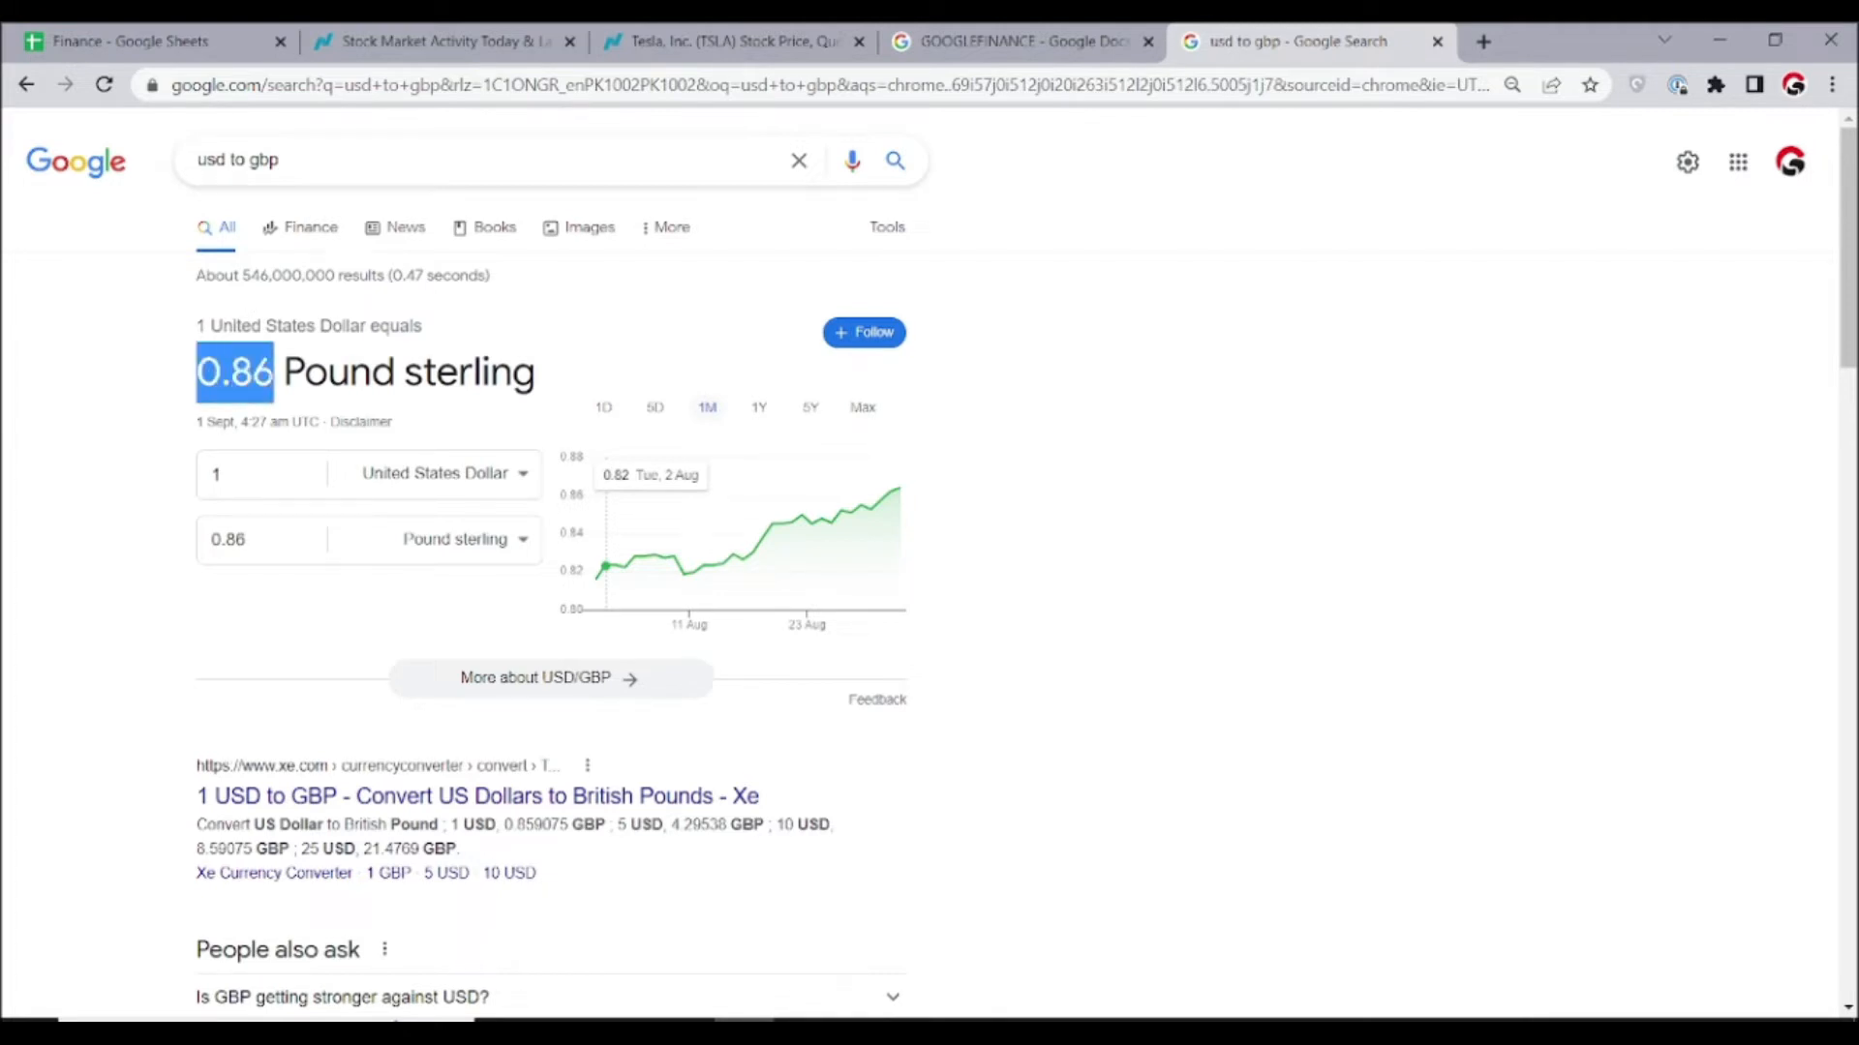
click(126, 40)
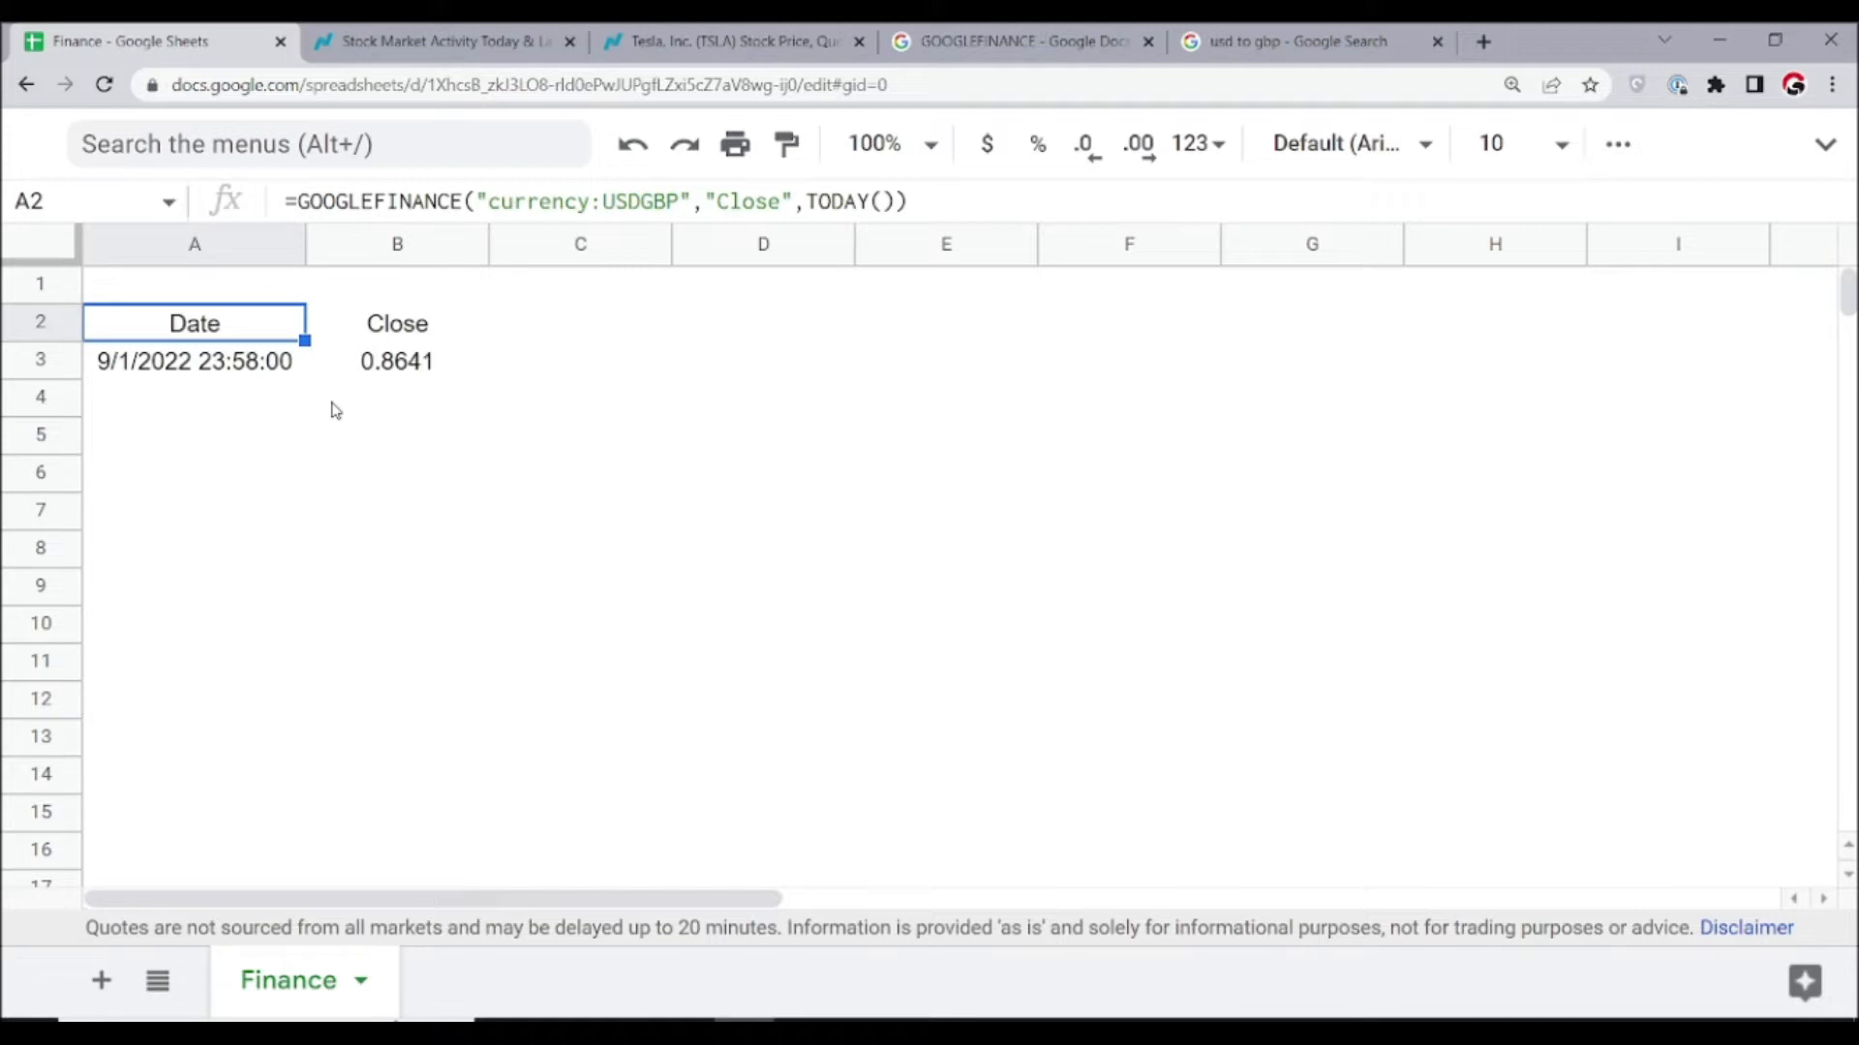
Replace TODAY() in the A2 formula with the start date DATE(2022,8,1)
key(F2)
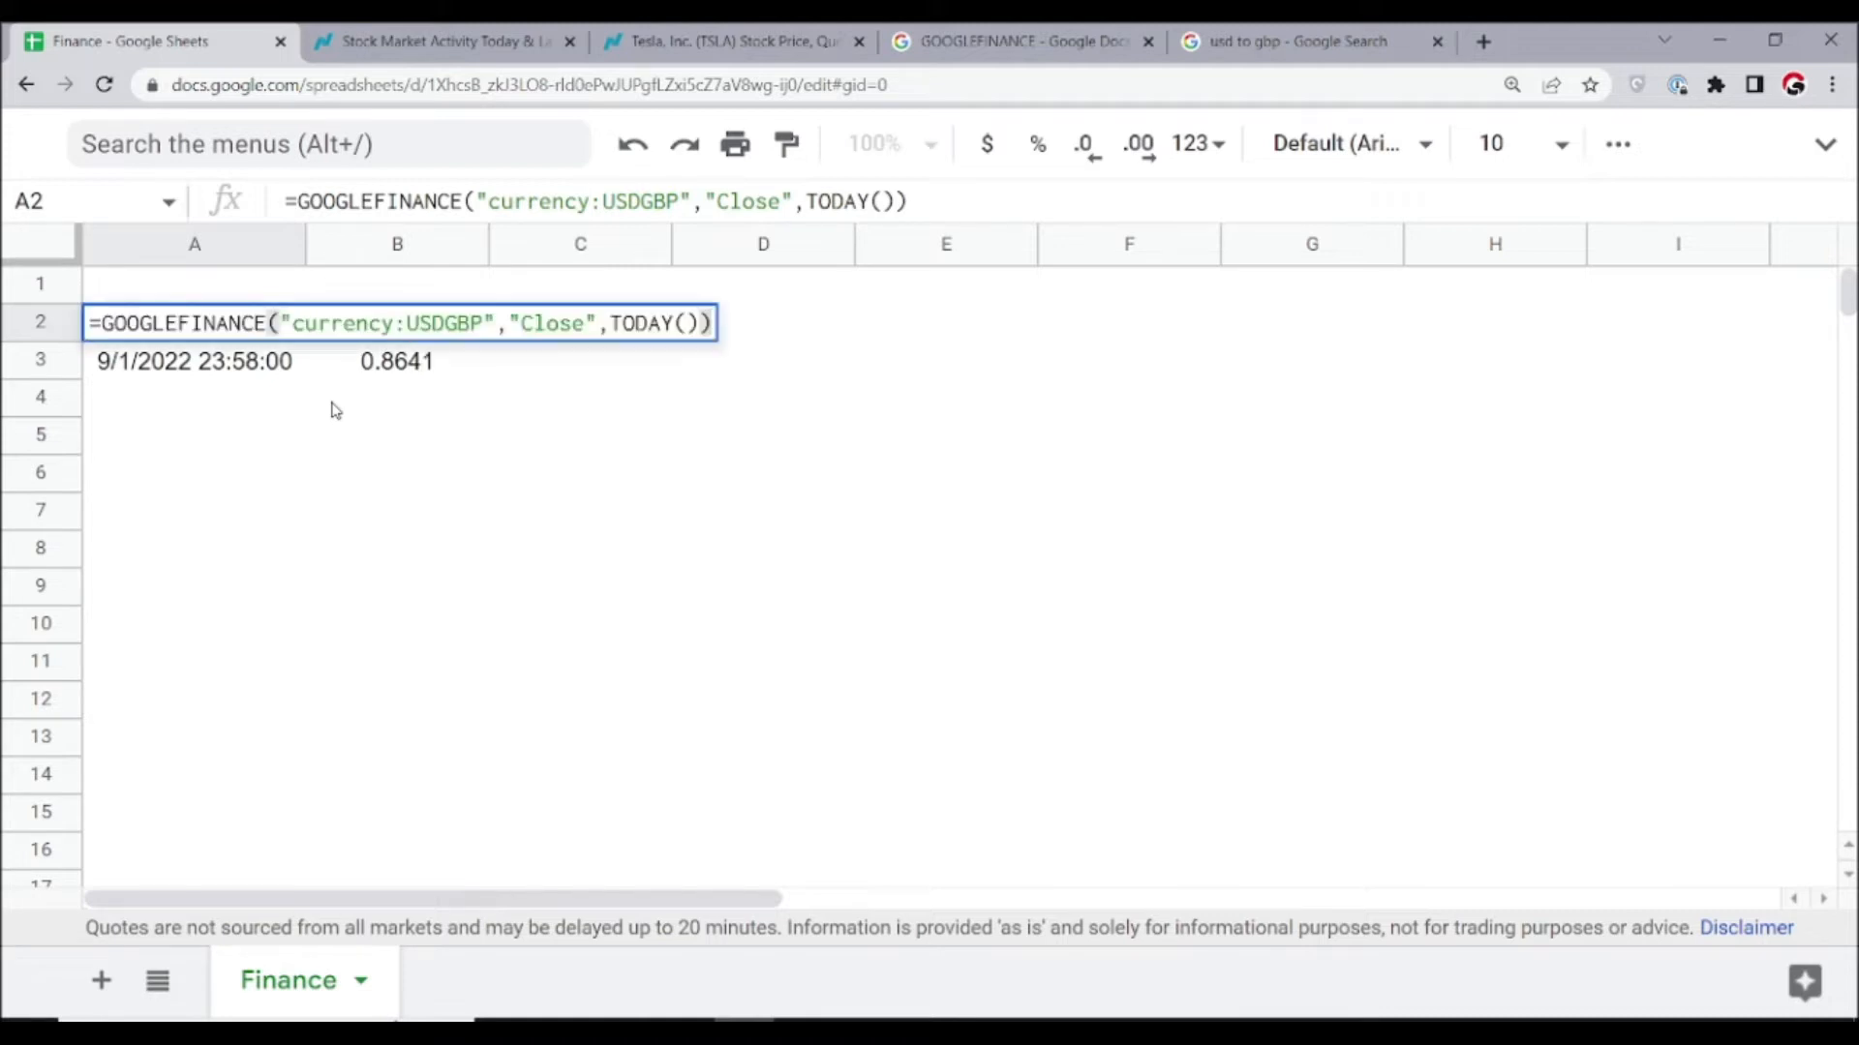
key(Left)
key(Left)
key(Left)
key(Left)
key(Left)
key(Left)
key(Left)
key(Left)
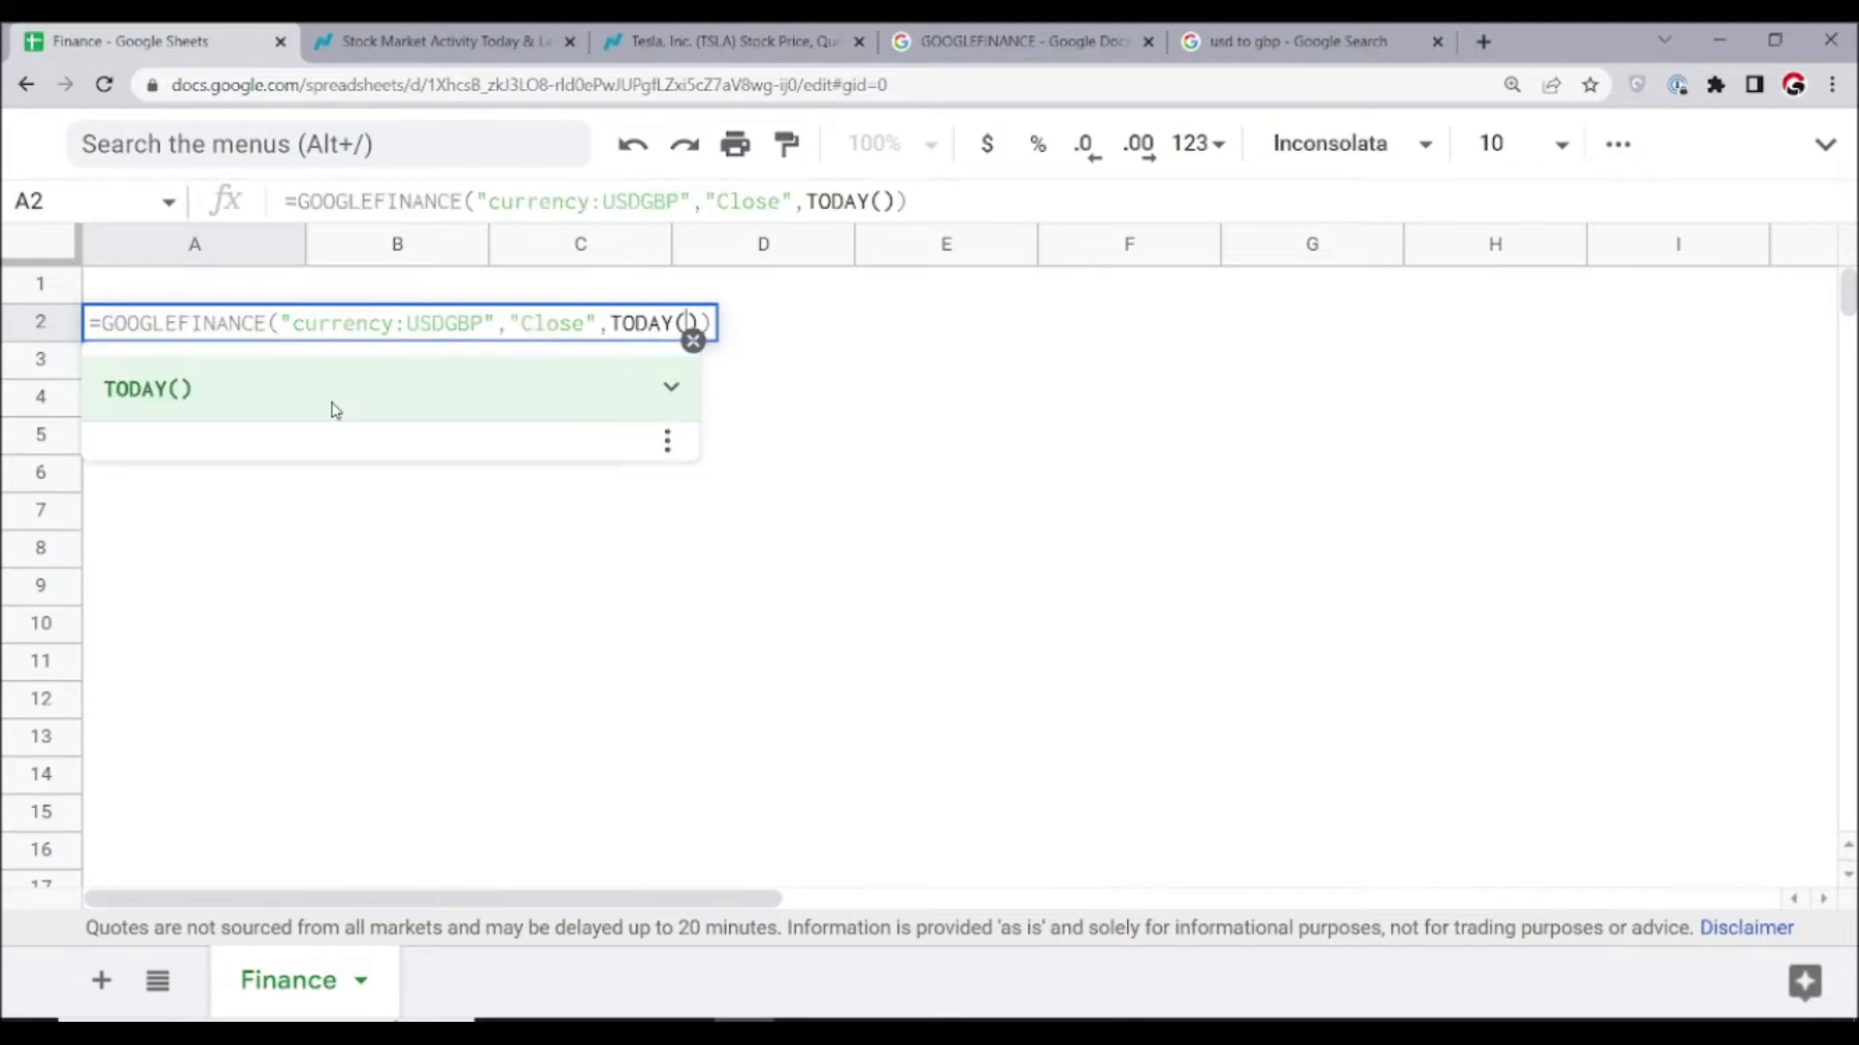
key(shift+Right)
key(shift+Right)
key(shift+Right)
key(shift+Right)
key(shift+Right)
key(shift+Right)
key(shift+Right)
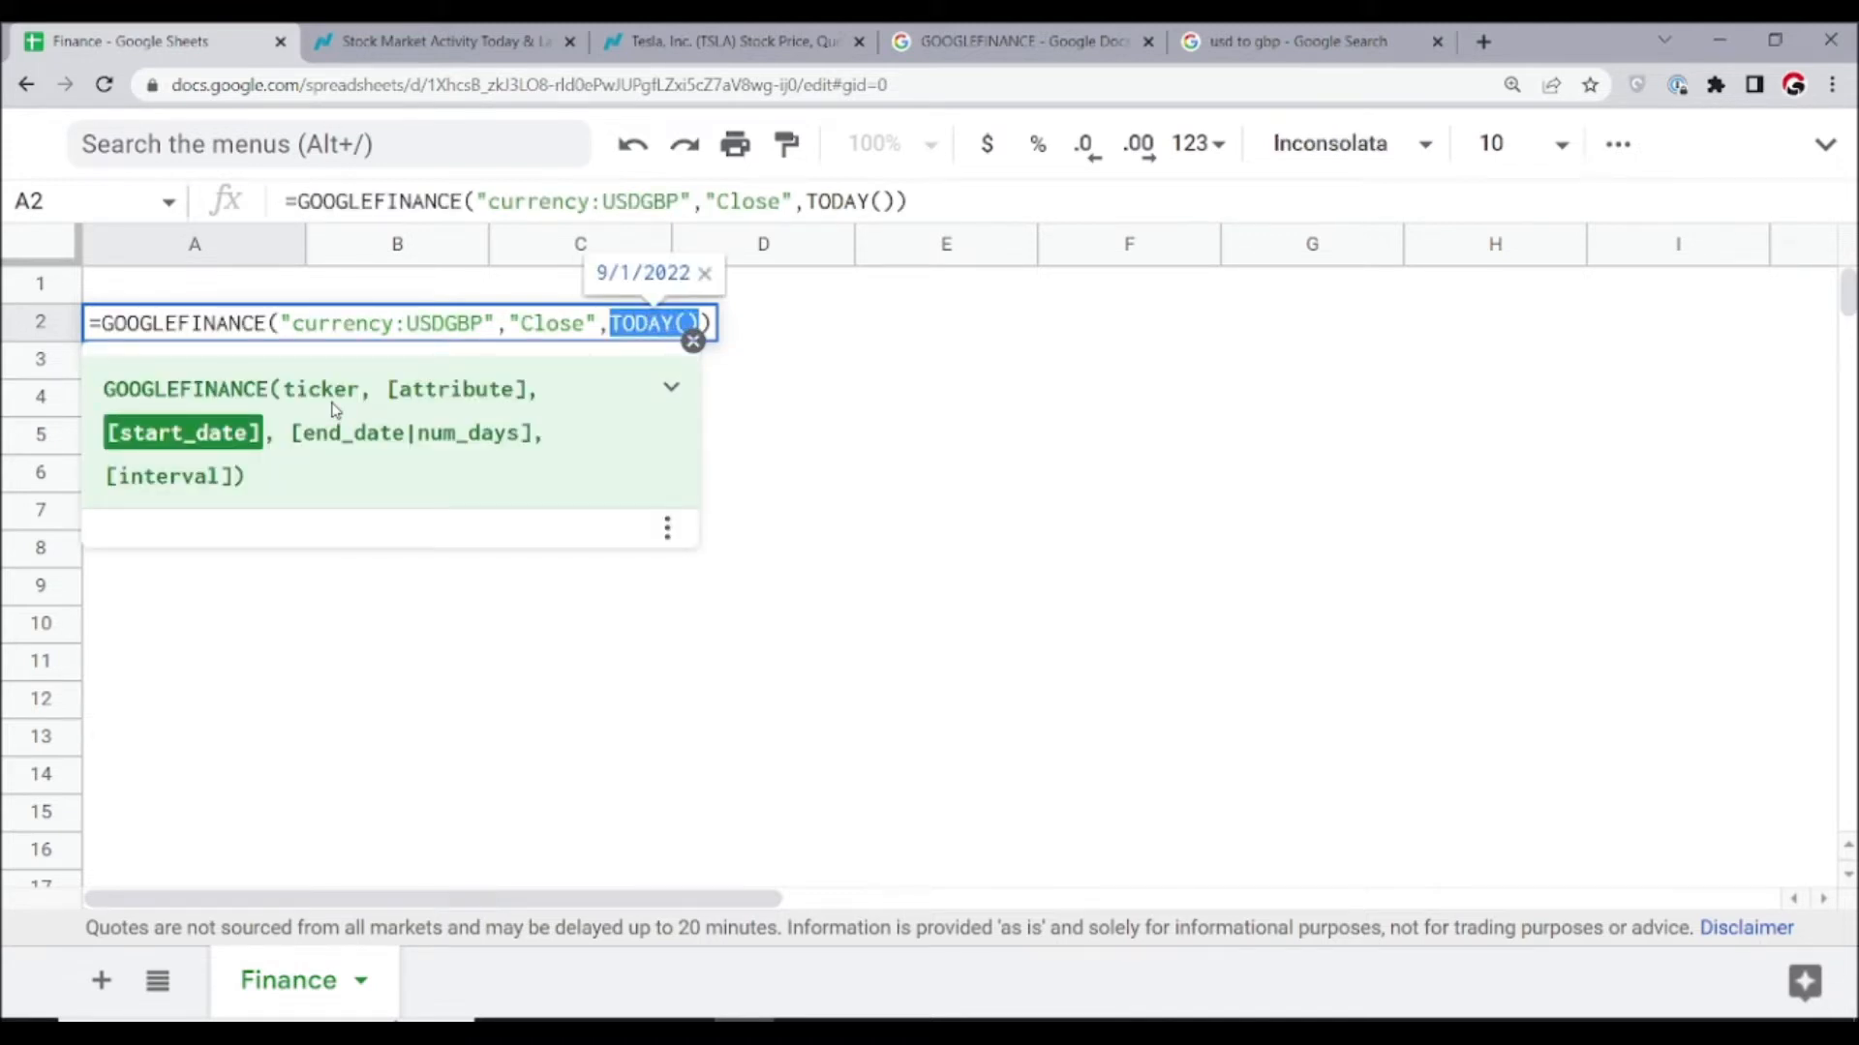
key(BackSpace)
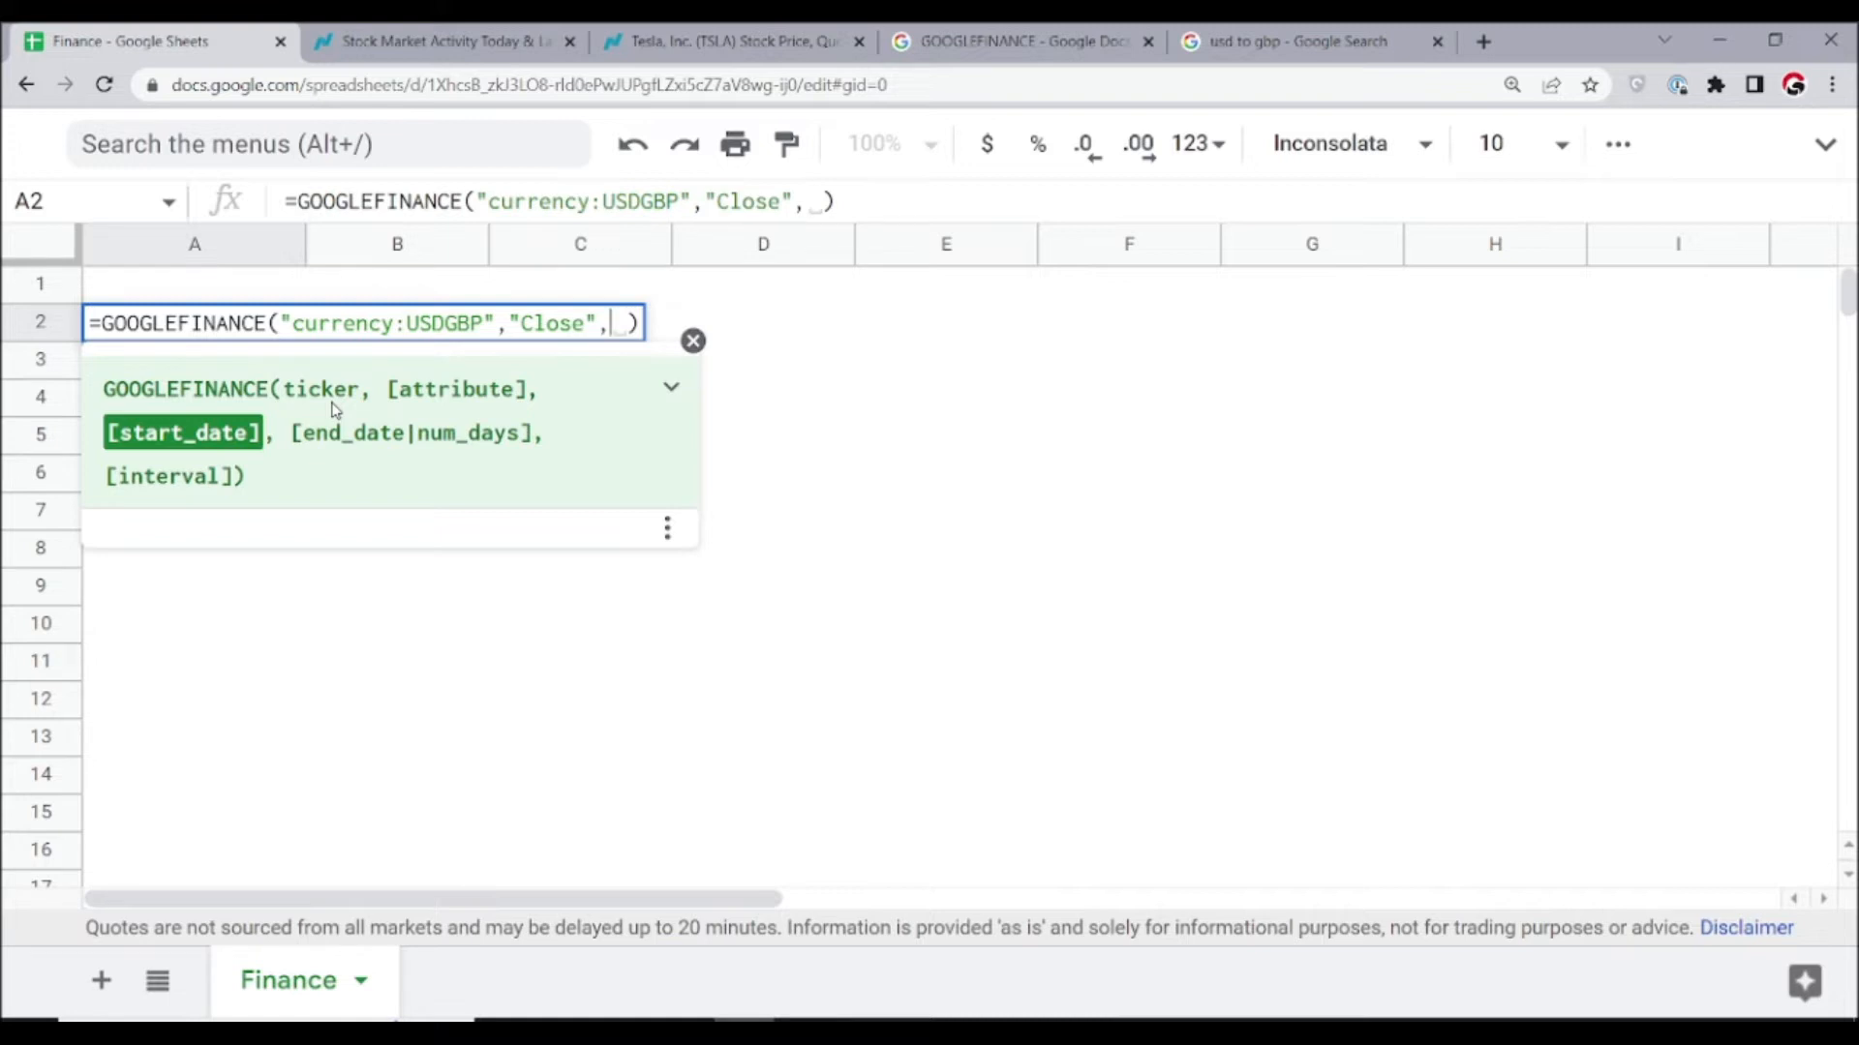
text(DATE(2022)
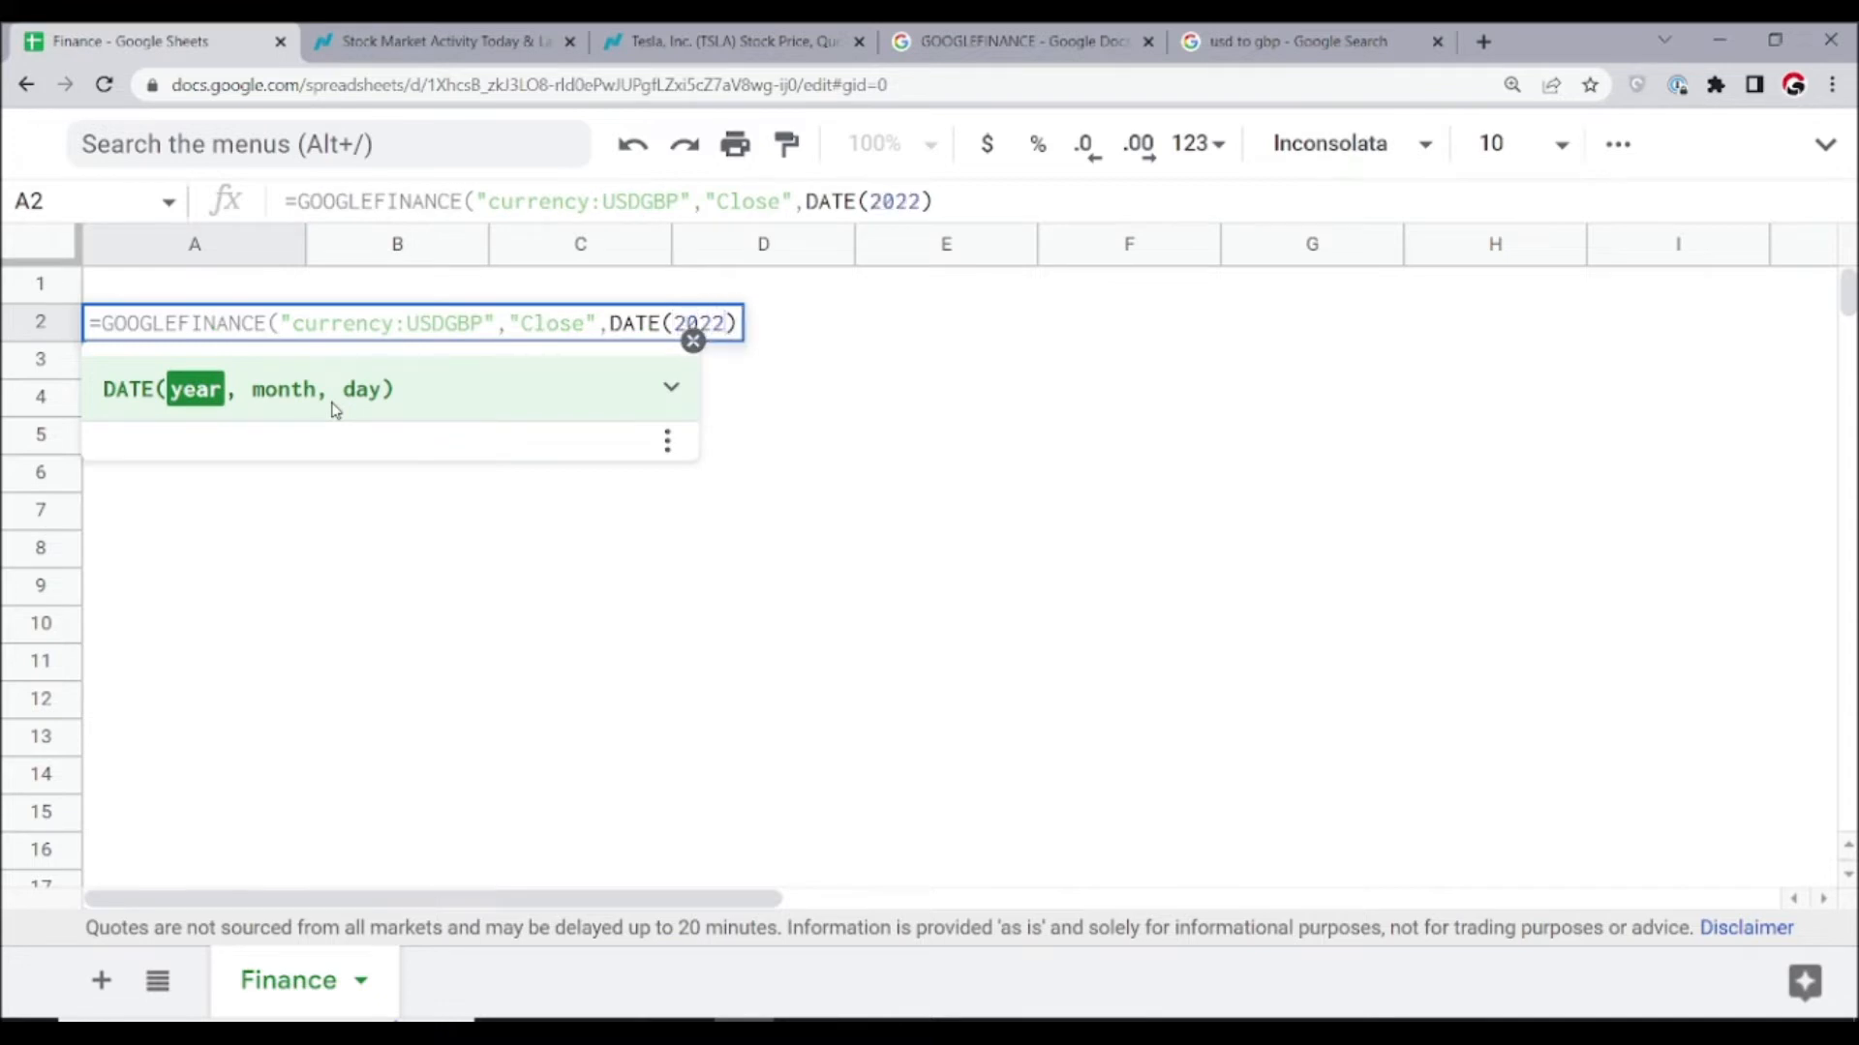
text(,)
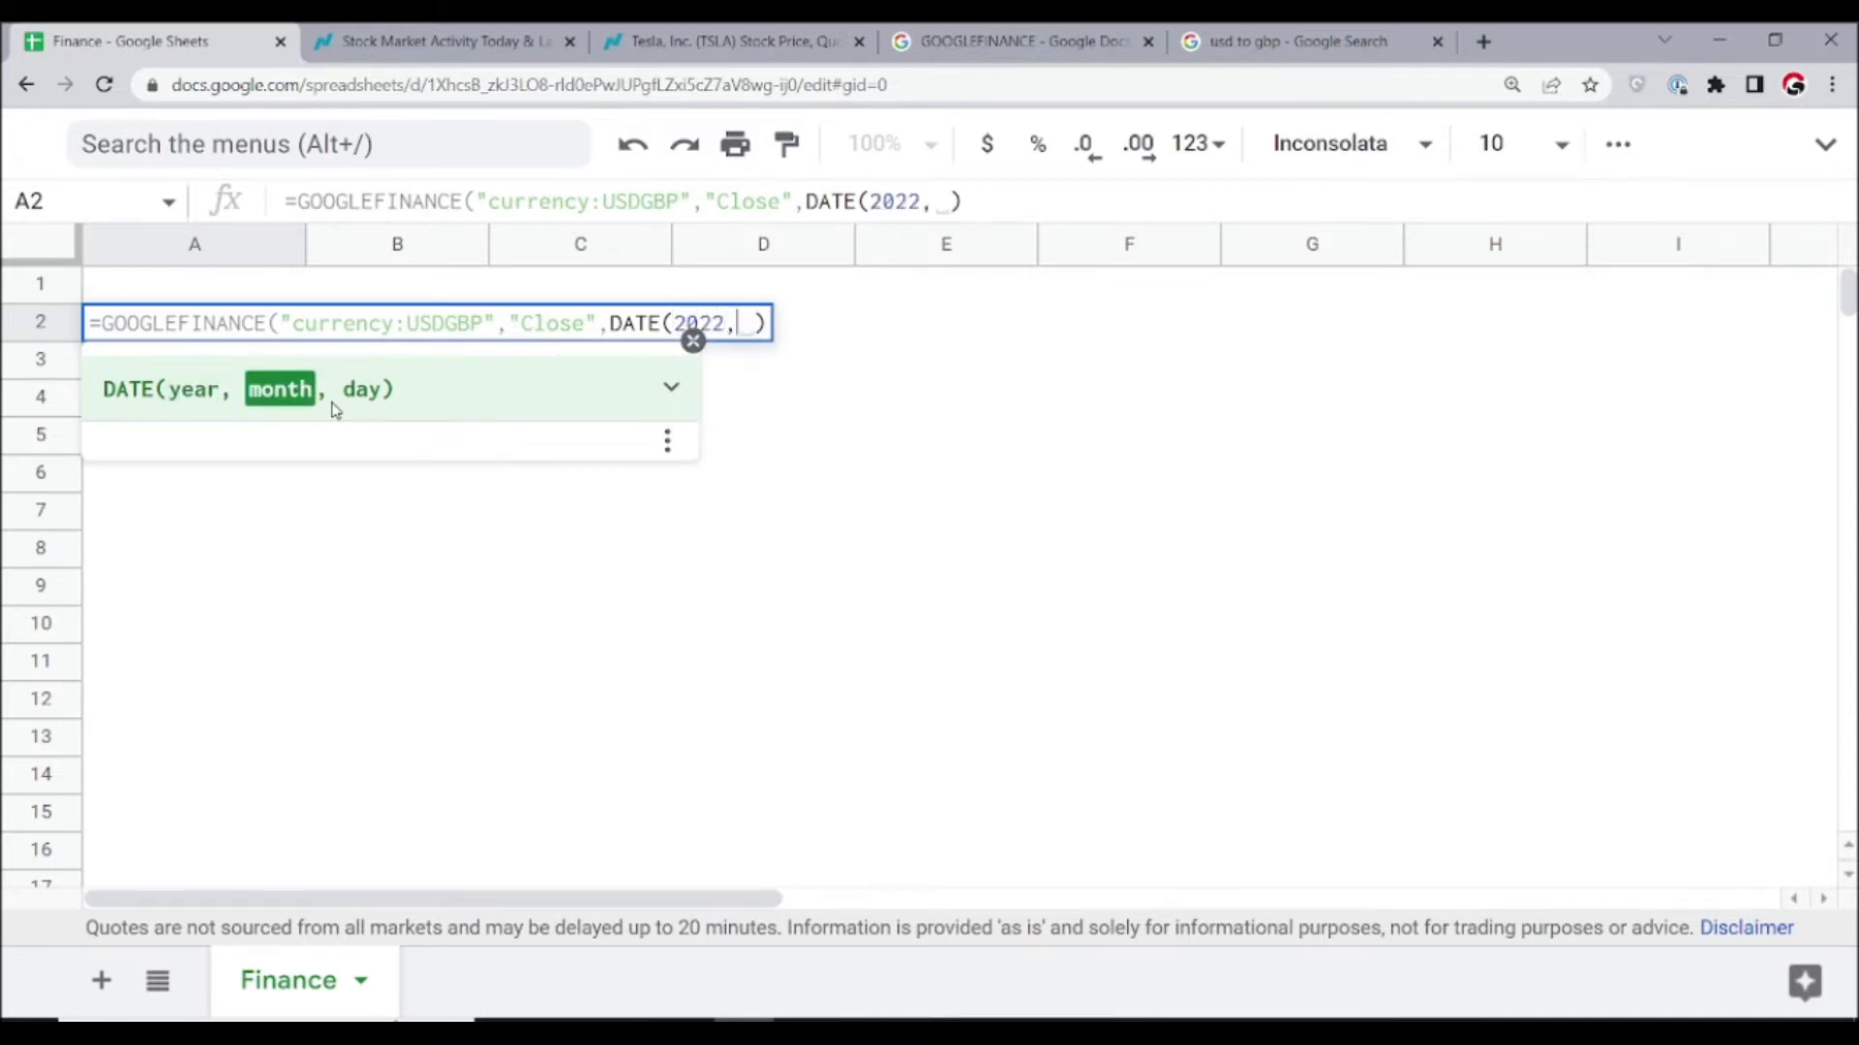
key(BackSpace)
text(8,)
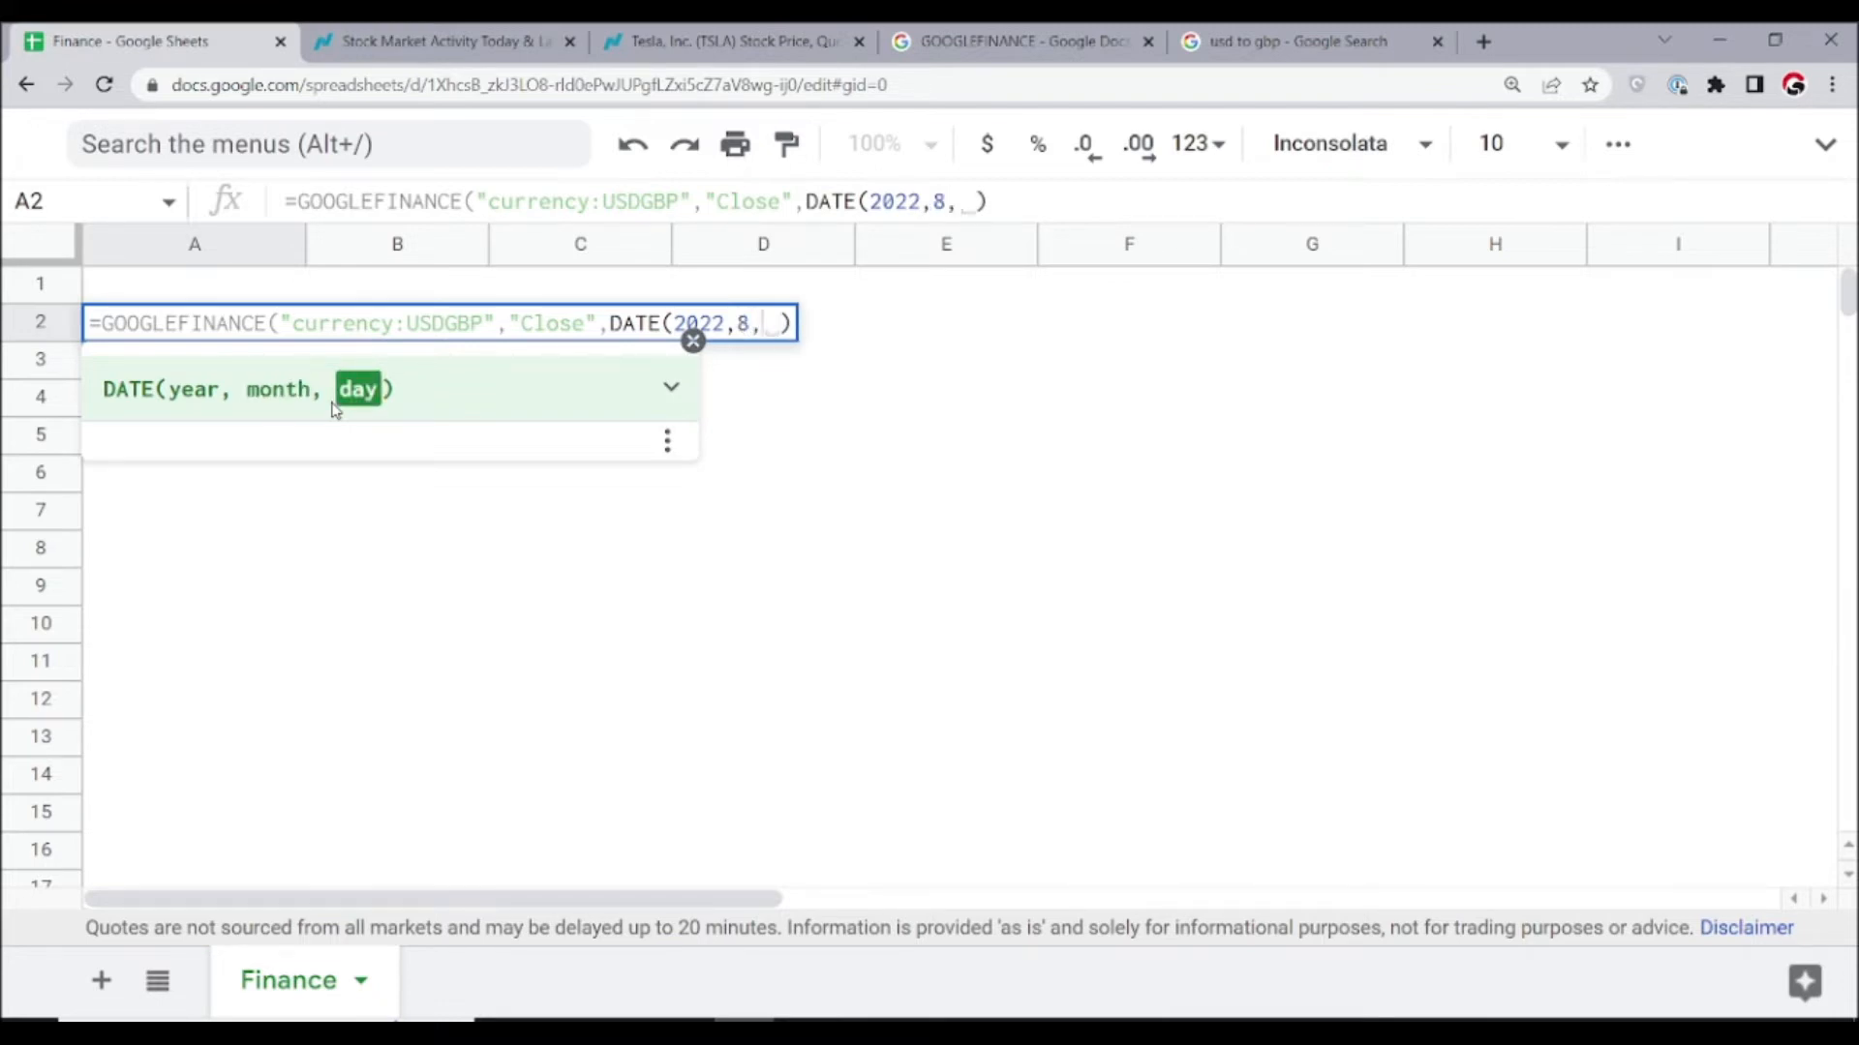
key(BackSpace)
text(1))
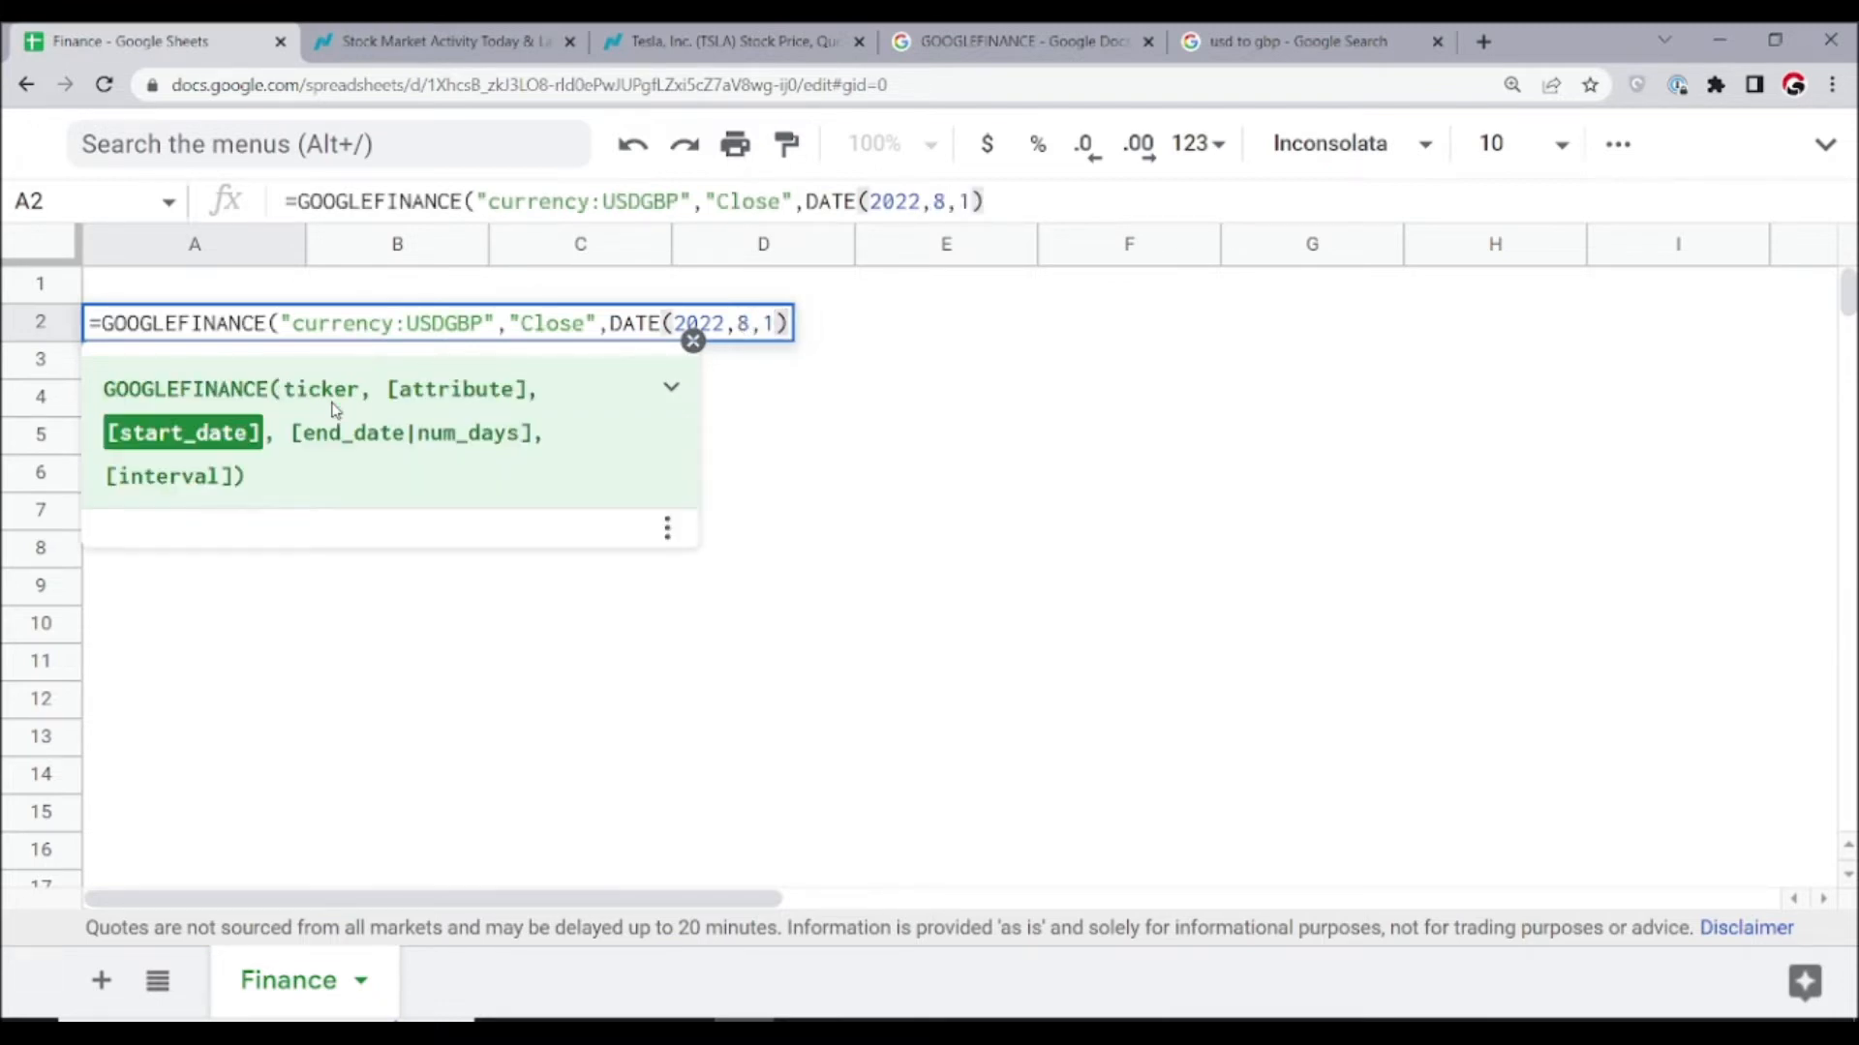
Add DATE(2022,8,31) as the end date of the A2 GOOGLEFINANCE formula and enter it
text(,dat)
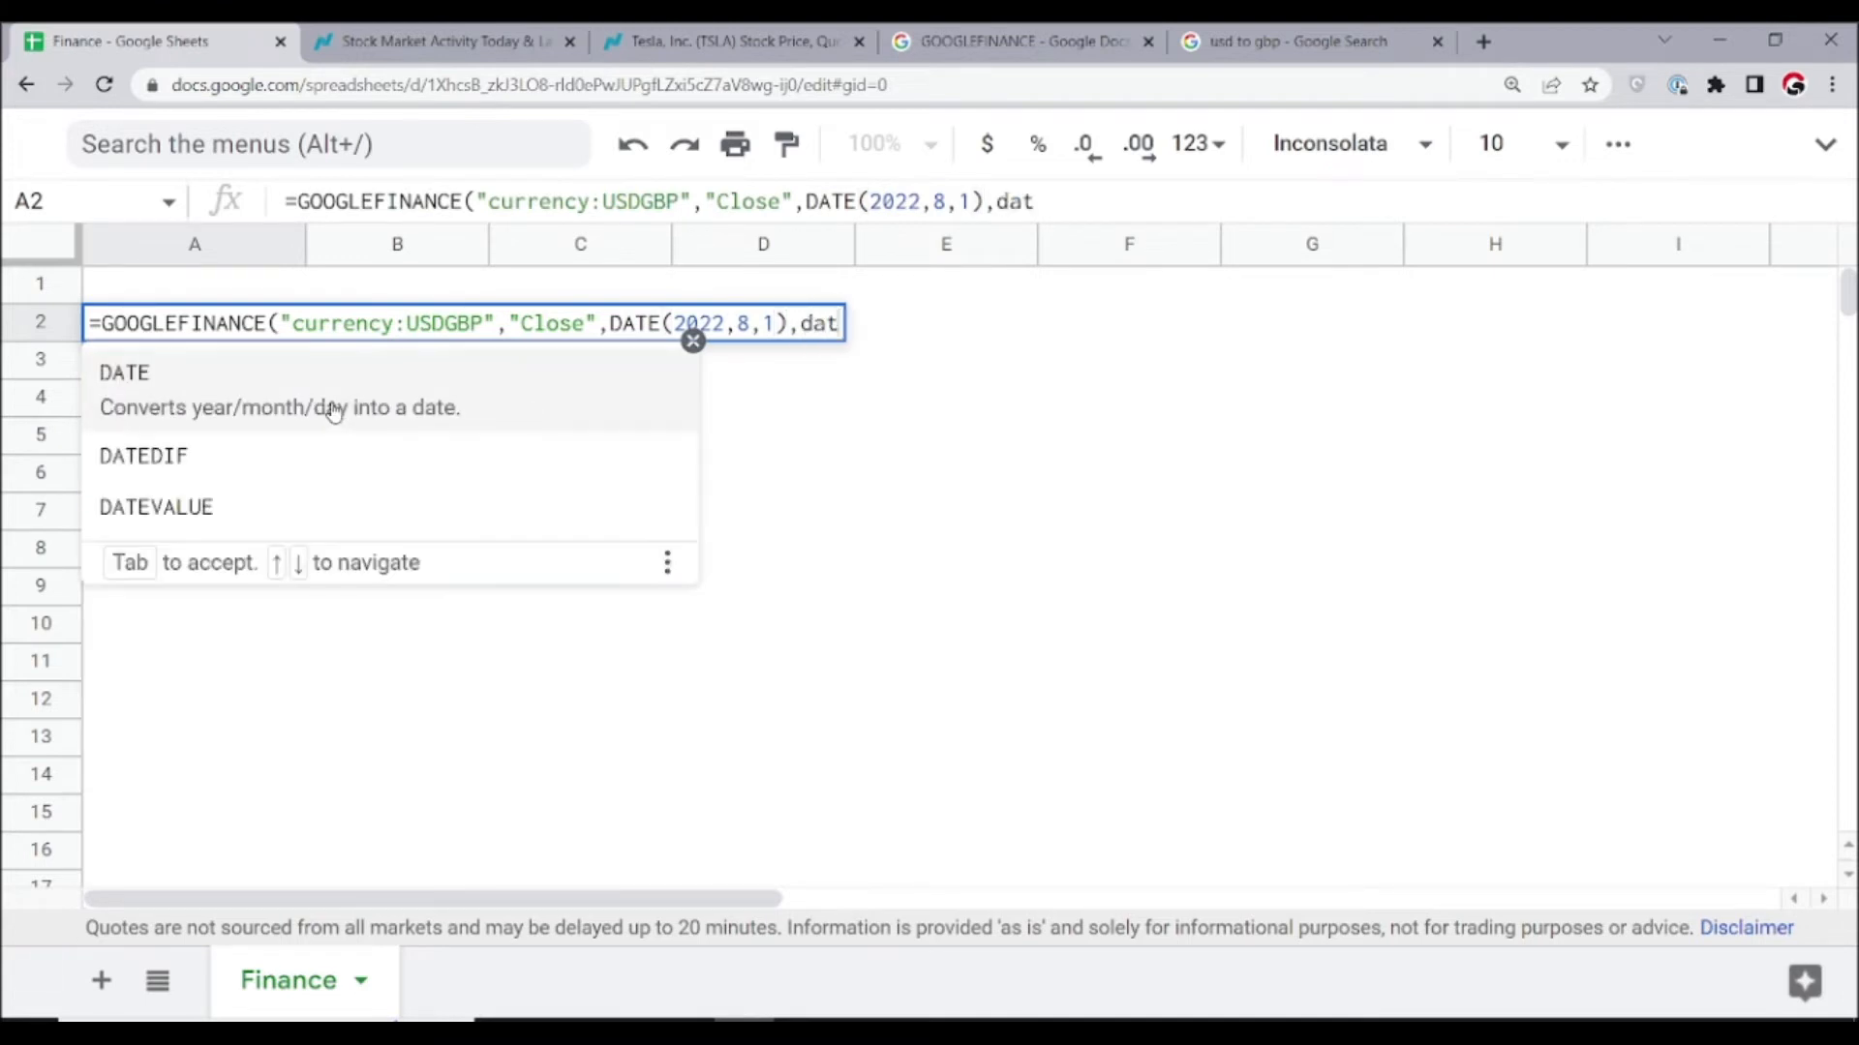
key(Tab)
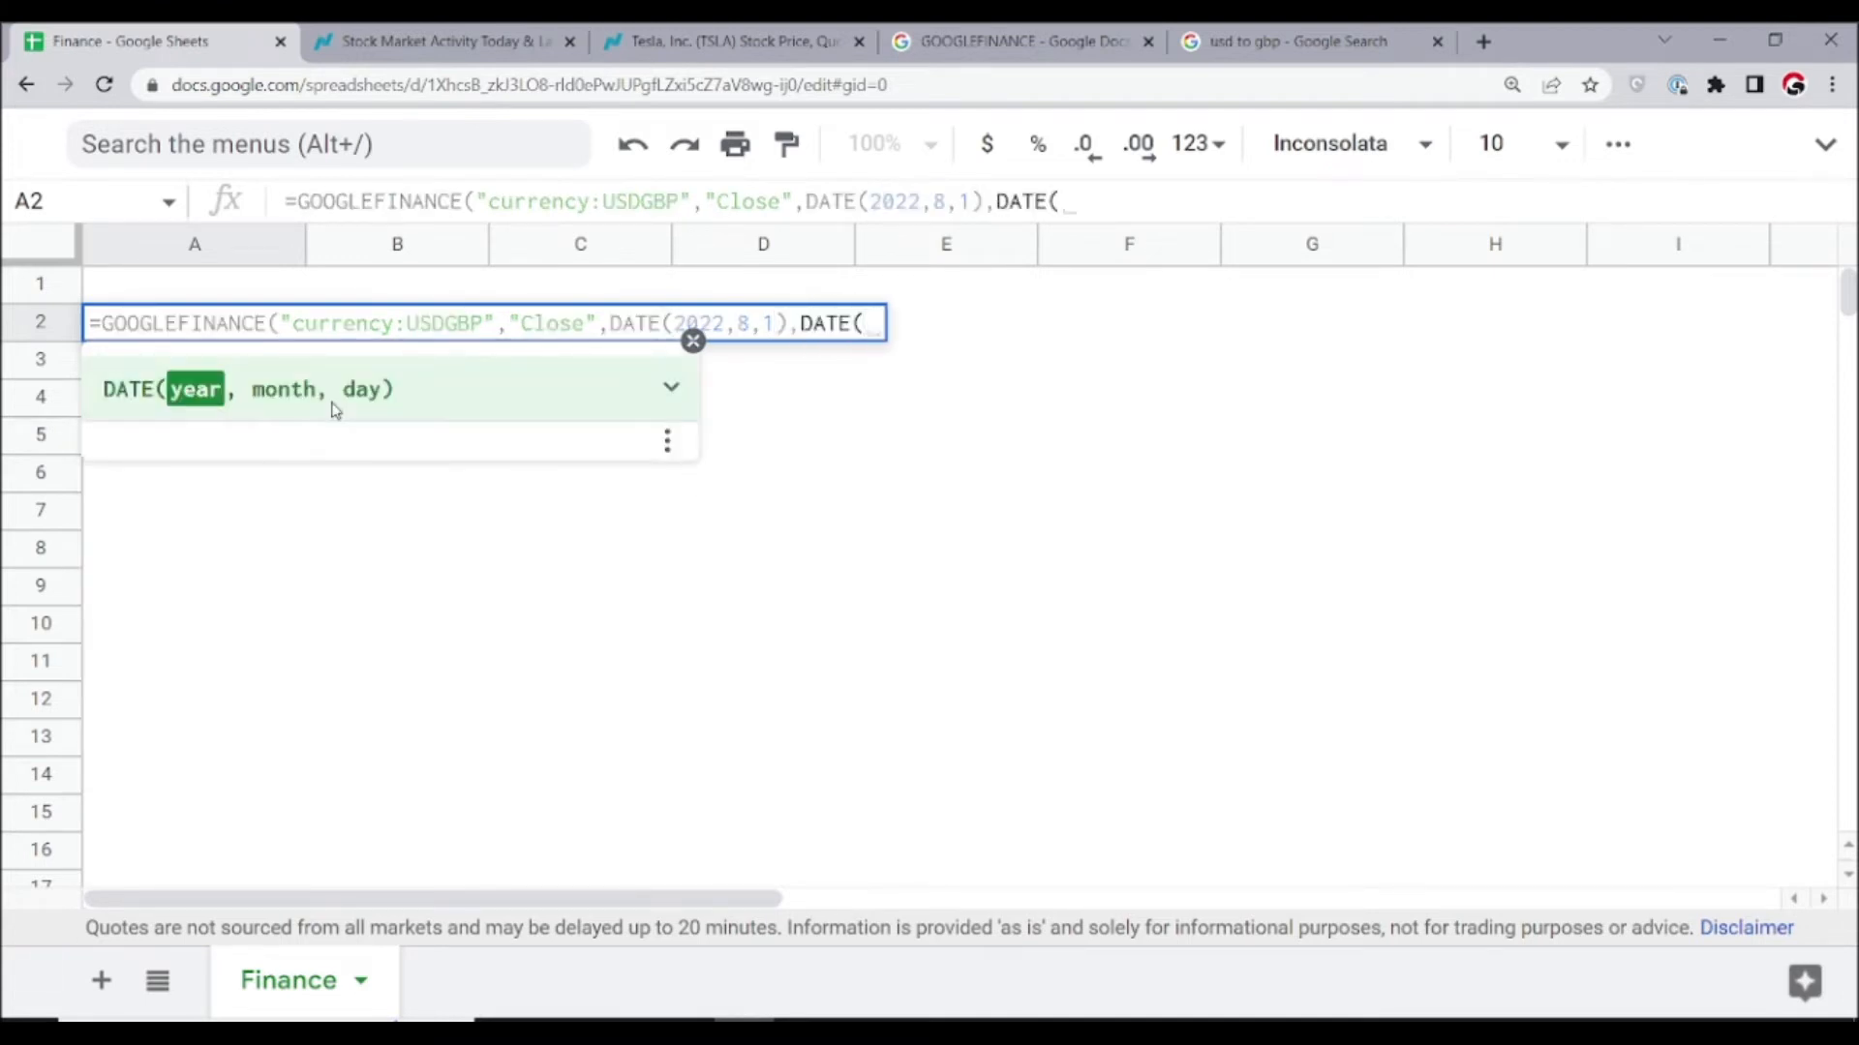
text(20232)
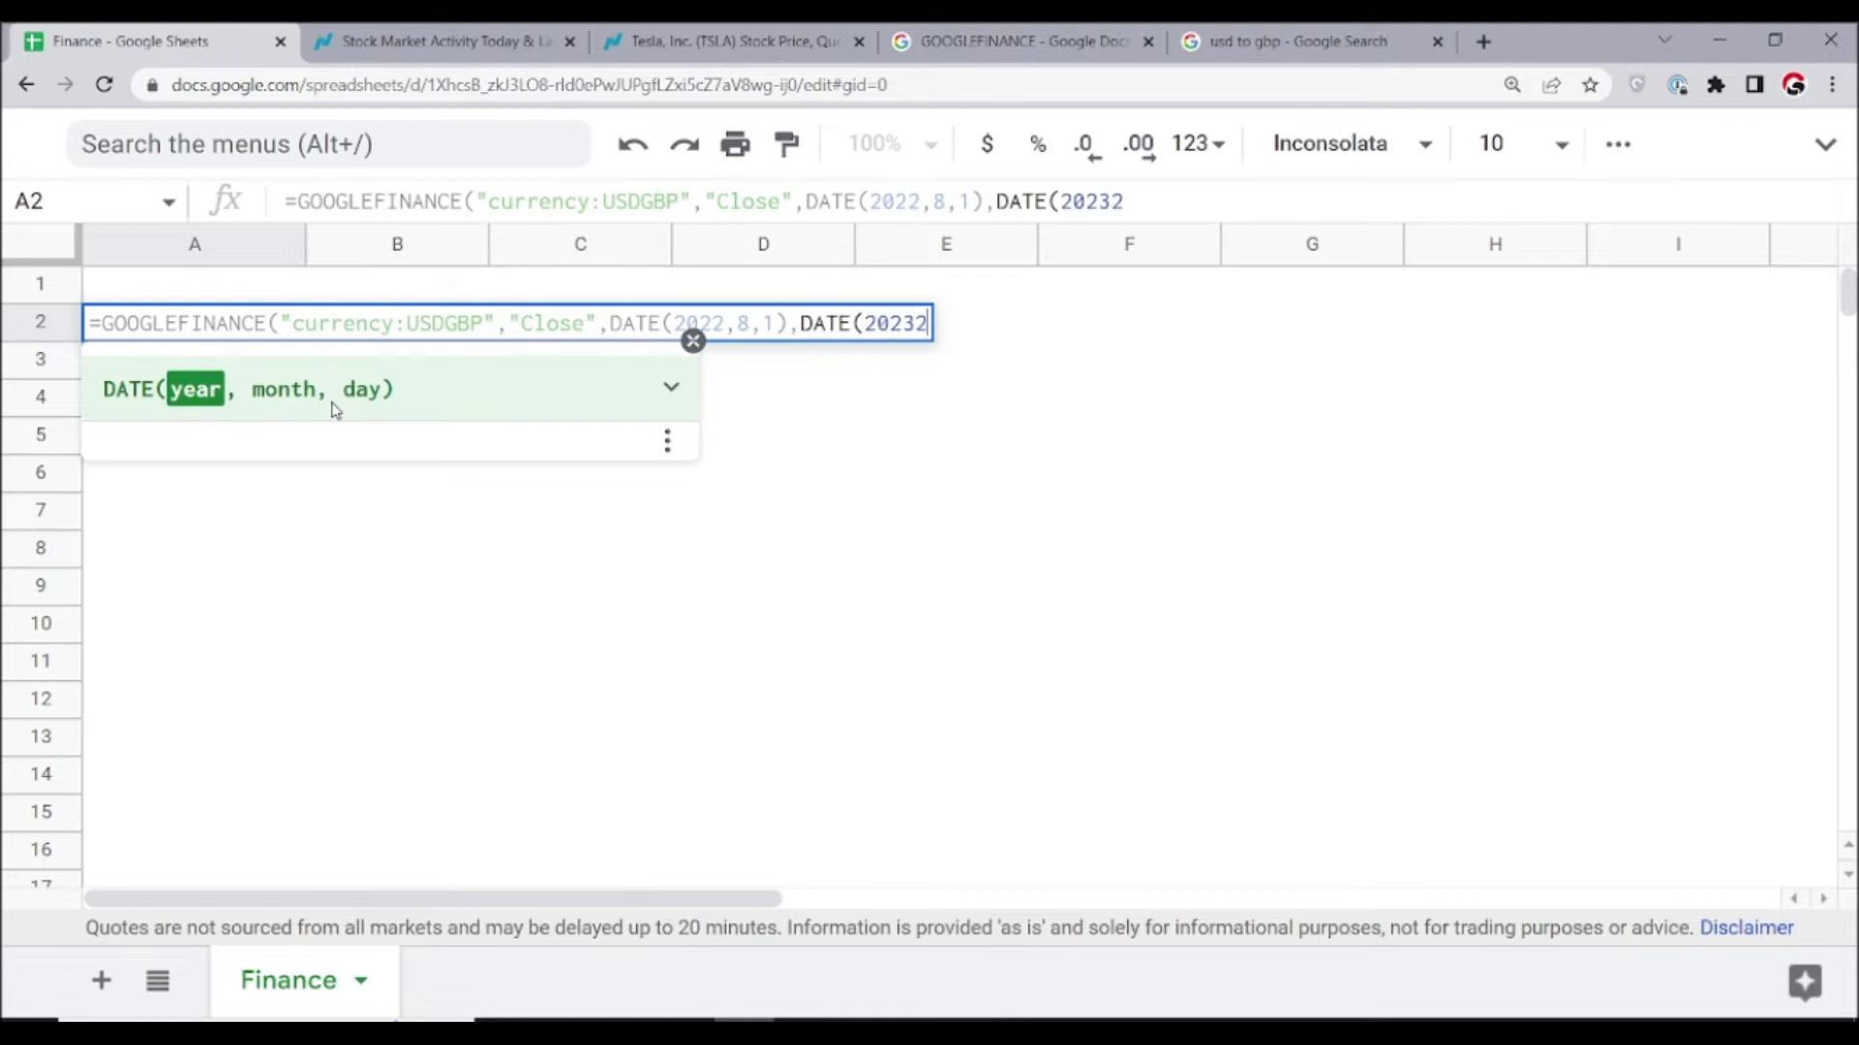
key(BackSpace)
key(BackSpace)
text(2,)
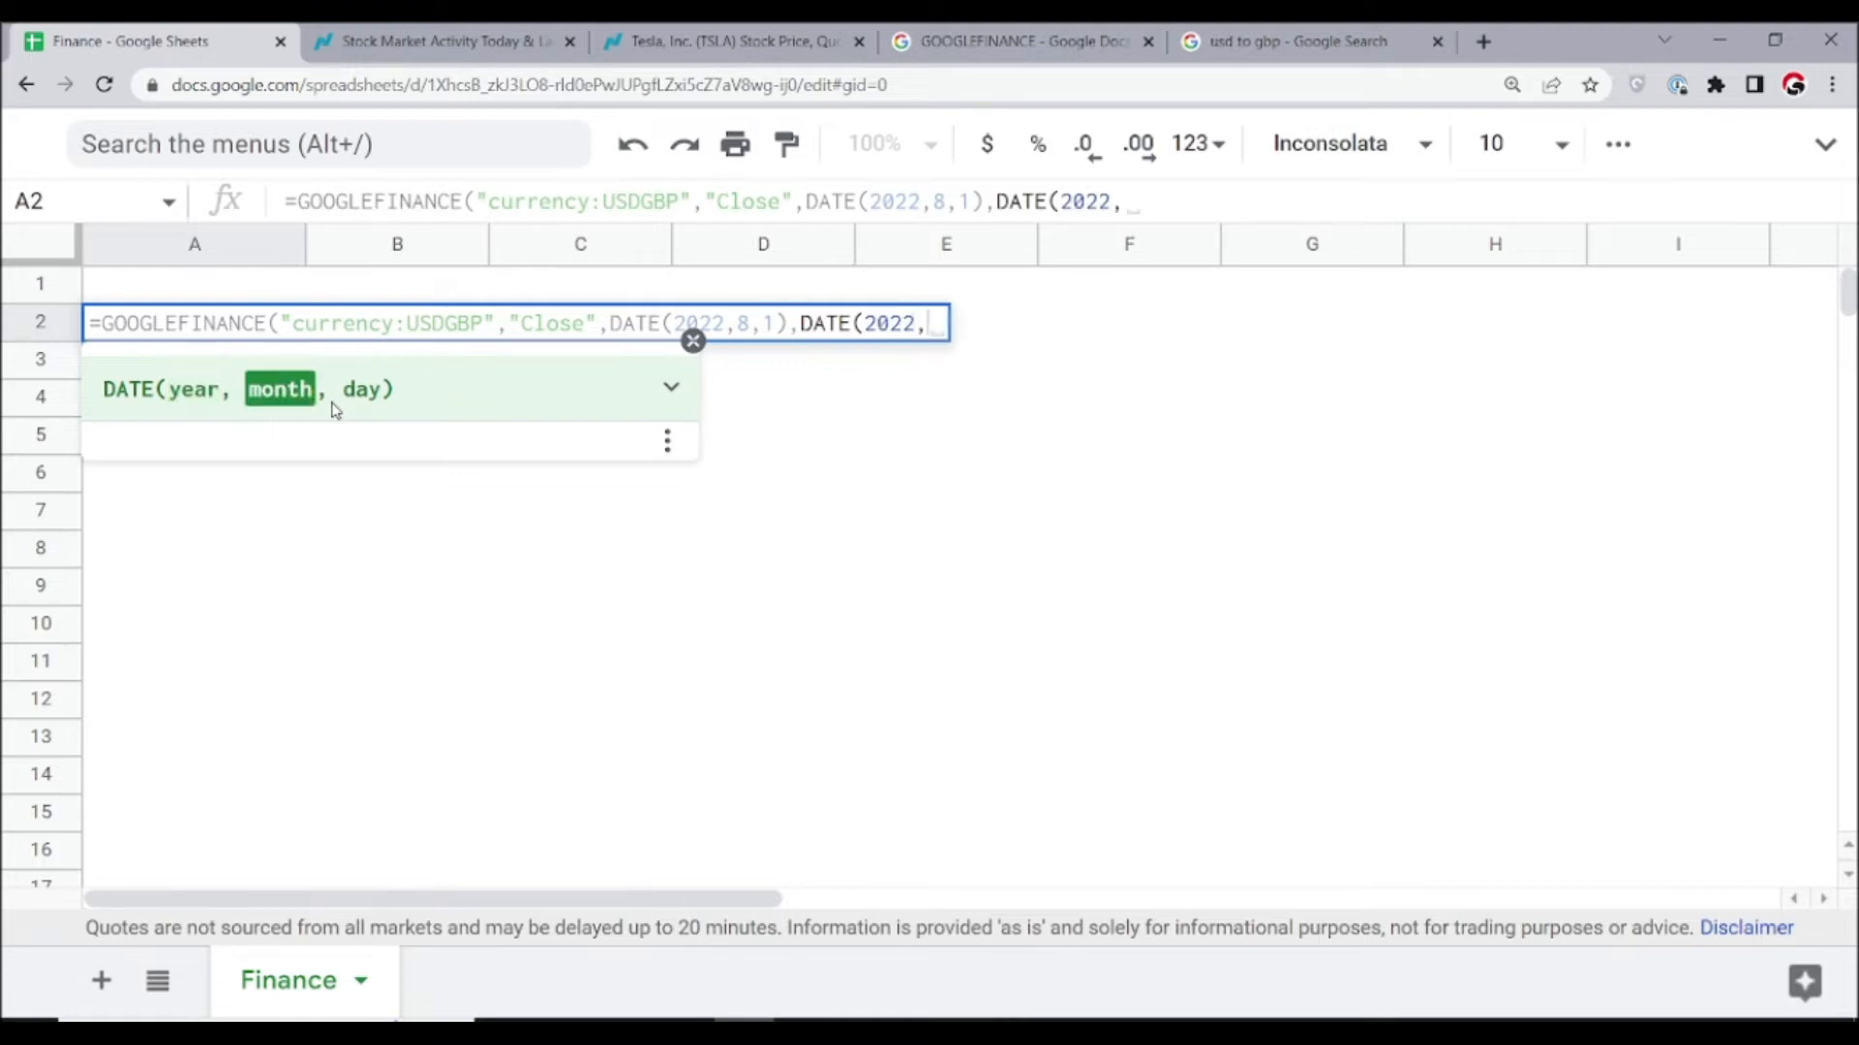
text(8,31)
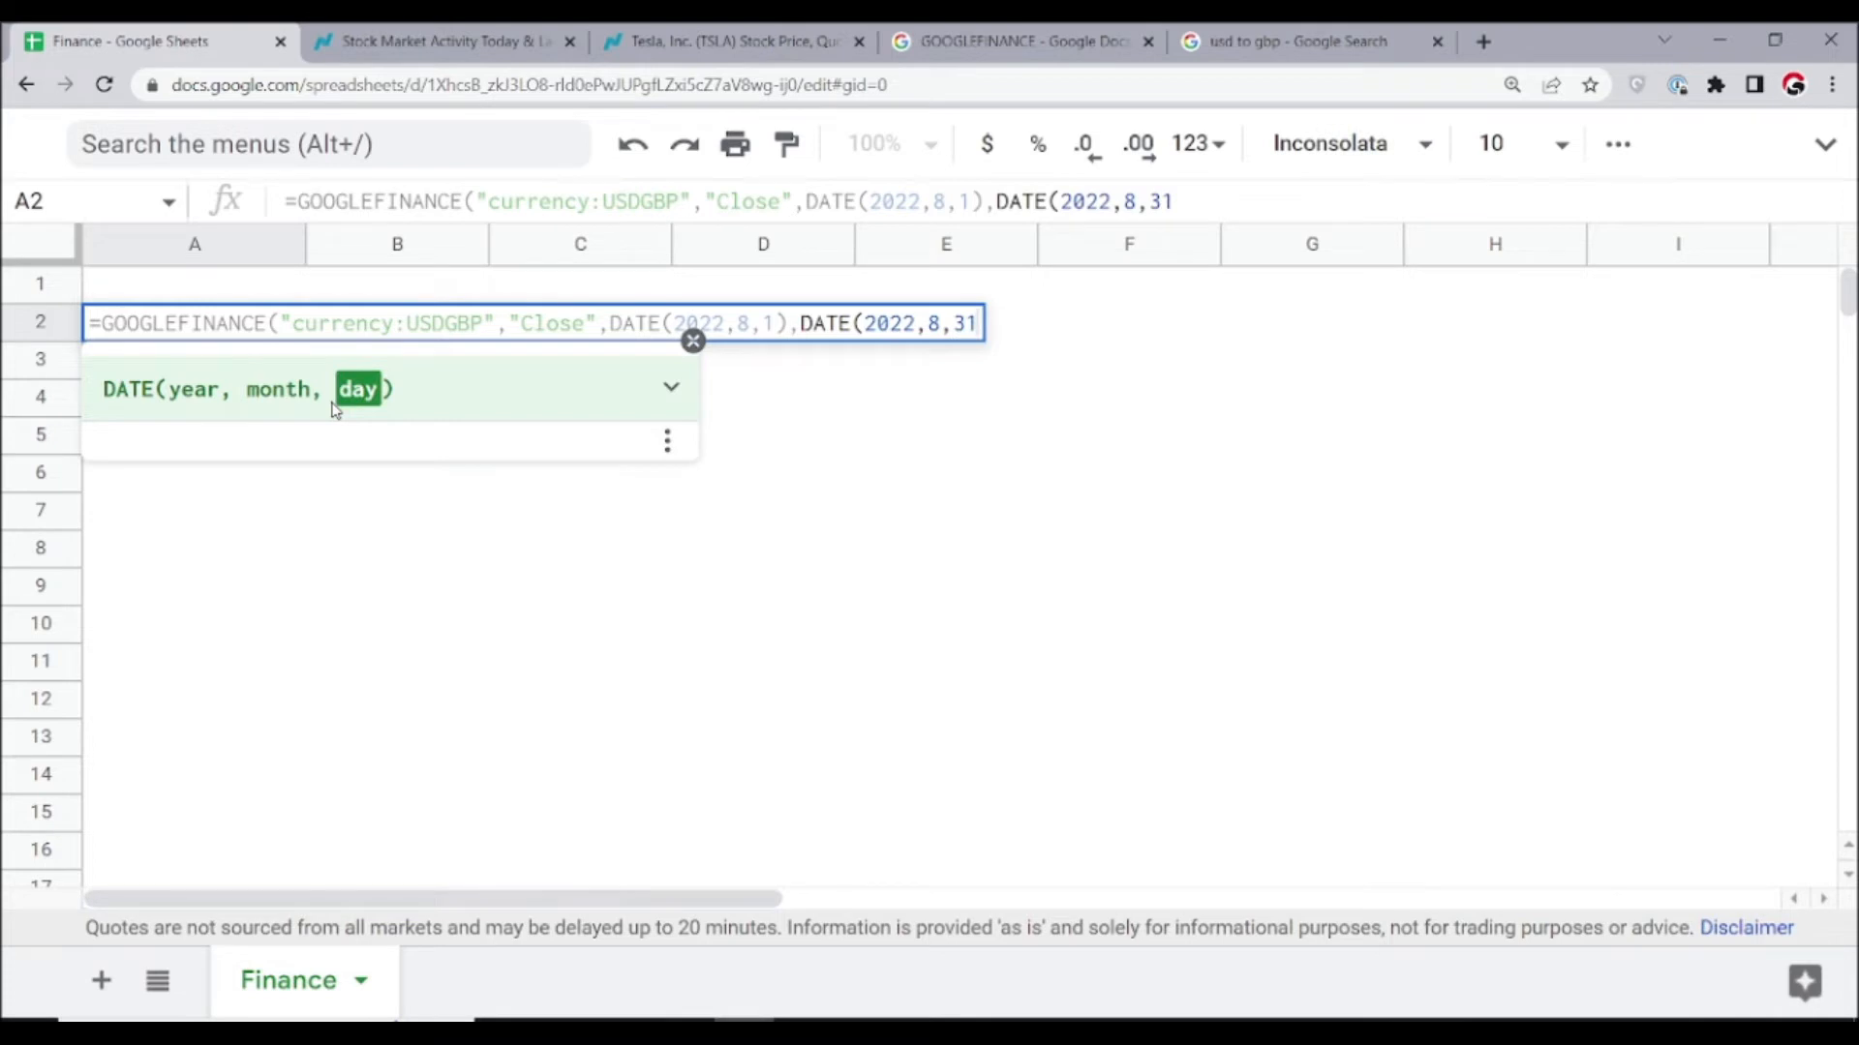
text())
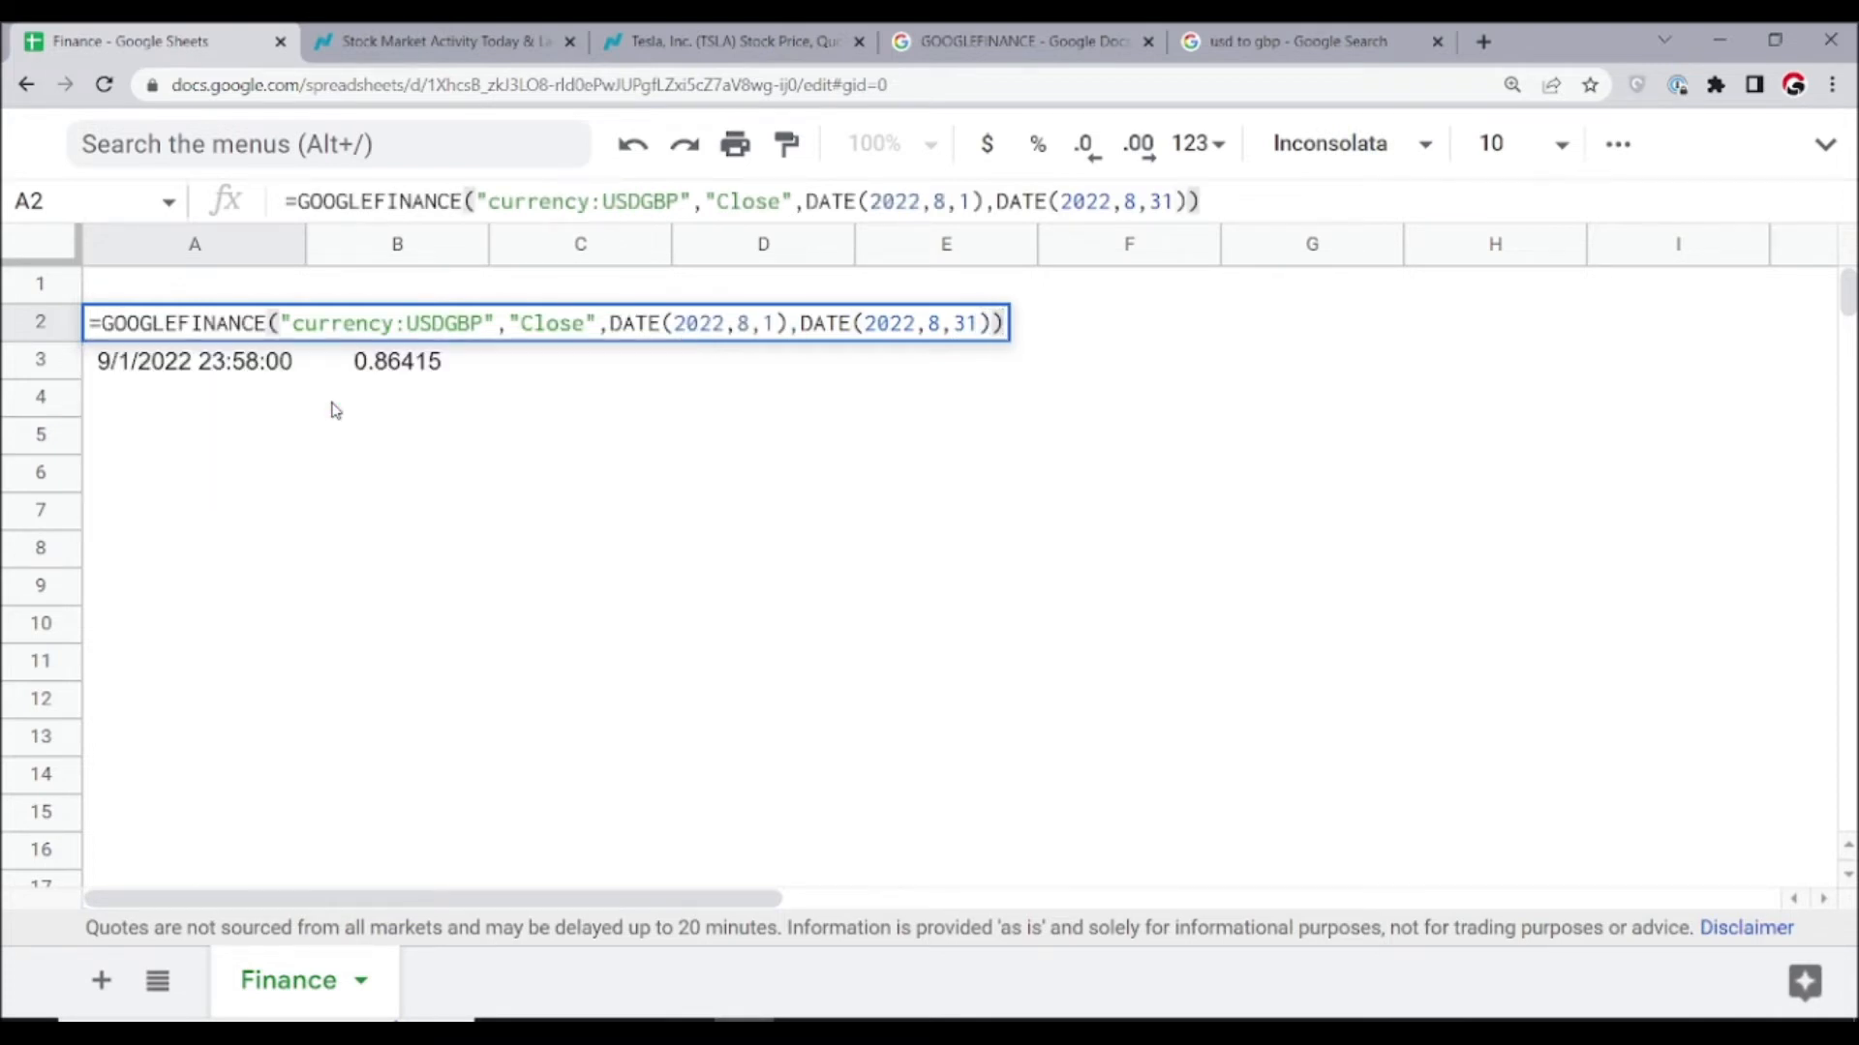
key(Return)
Review the daily dates and USD to GBP closing rates down the list, ending back at cell A2
key(Down)
key(Down)
key(Down)
key(Down)
key(Down)
key(Down)
key(Down)
key(Down)
key(Down)
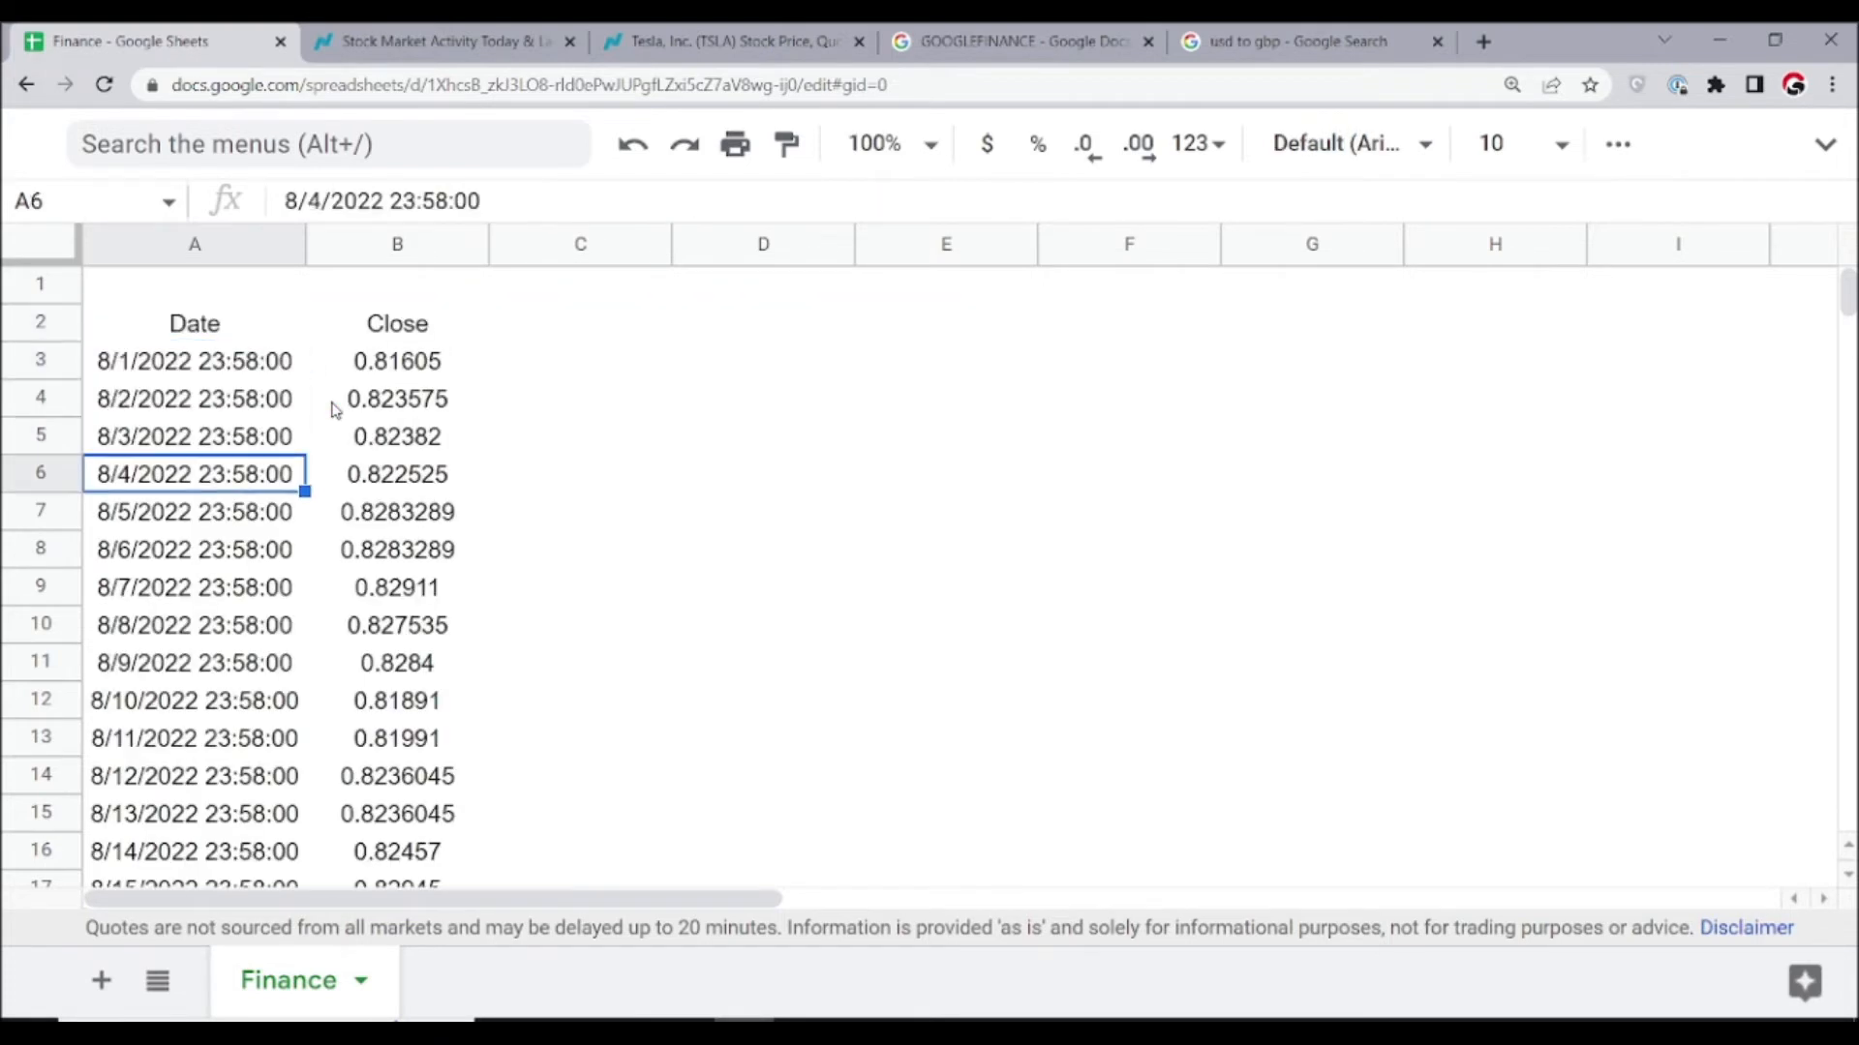
key(Down)
key(Down)
key(Down)
key(Down)
key(Down)
key(Down)
key(Down)
key(Down)
key(Down)
key(Down)
key(Down)
key(Down)
key(Down)
key(Down)
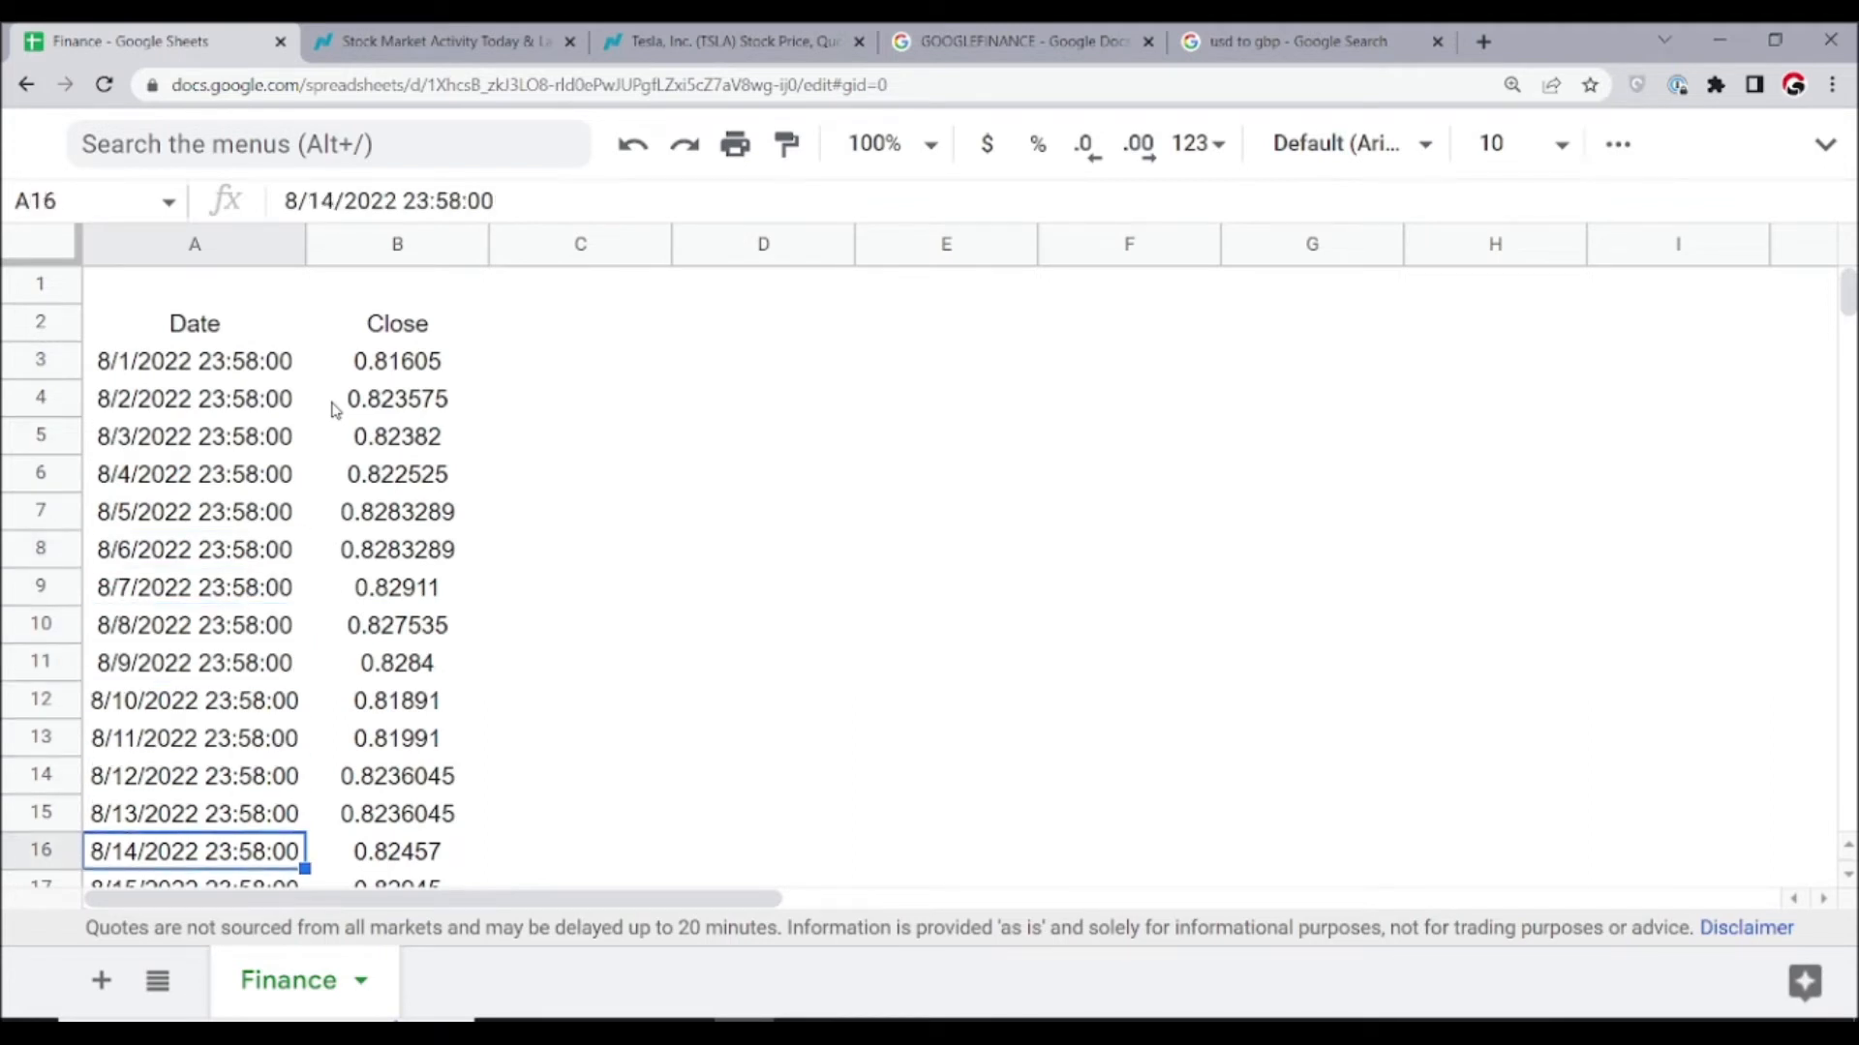
key(Down)
key(Down)
key(Down)
key(Down)
key(Down)
key(Down)
key(Down)
key(Down)
key(Down)
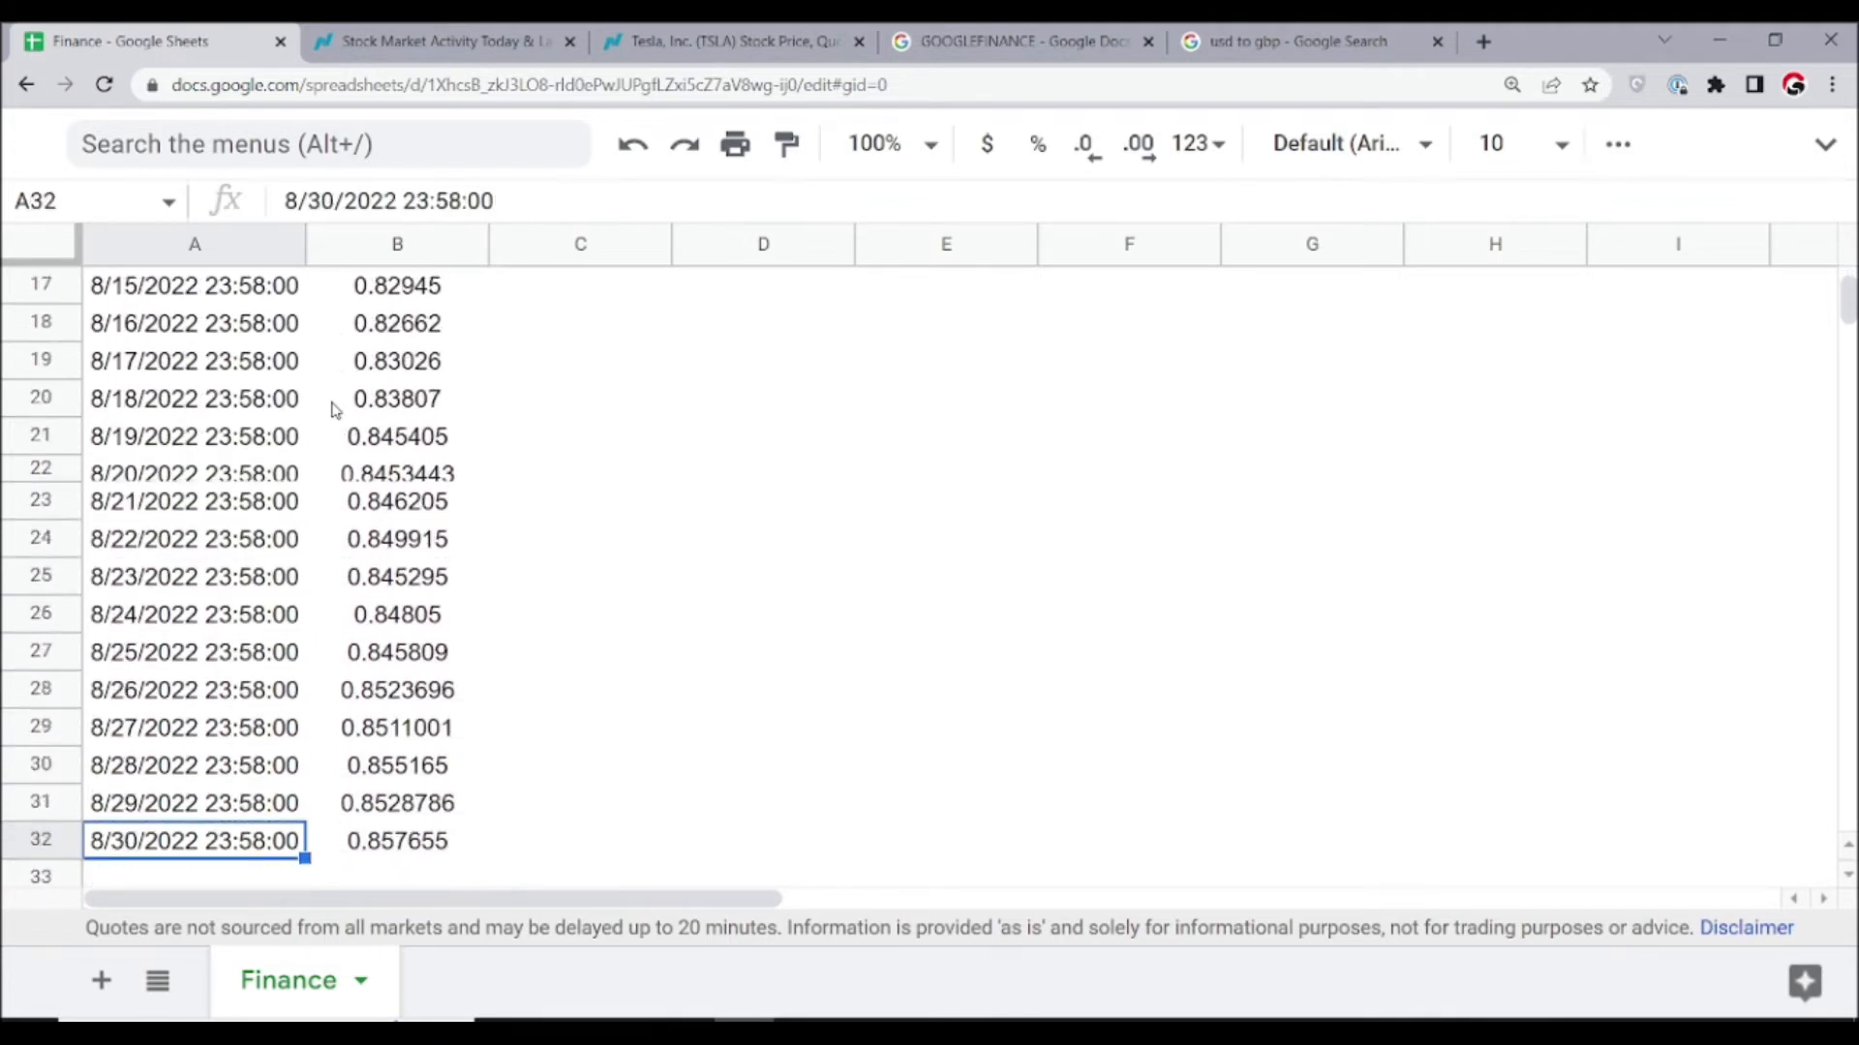
key(Up)
key(Up)
key(Up)
key(ctrl+Up)
key(Up)
key(Down)
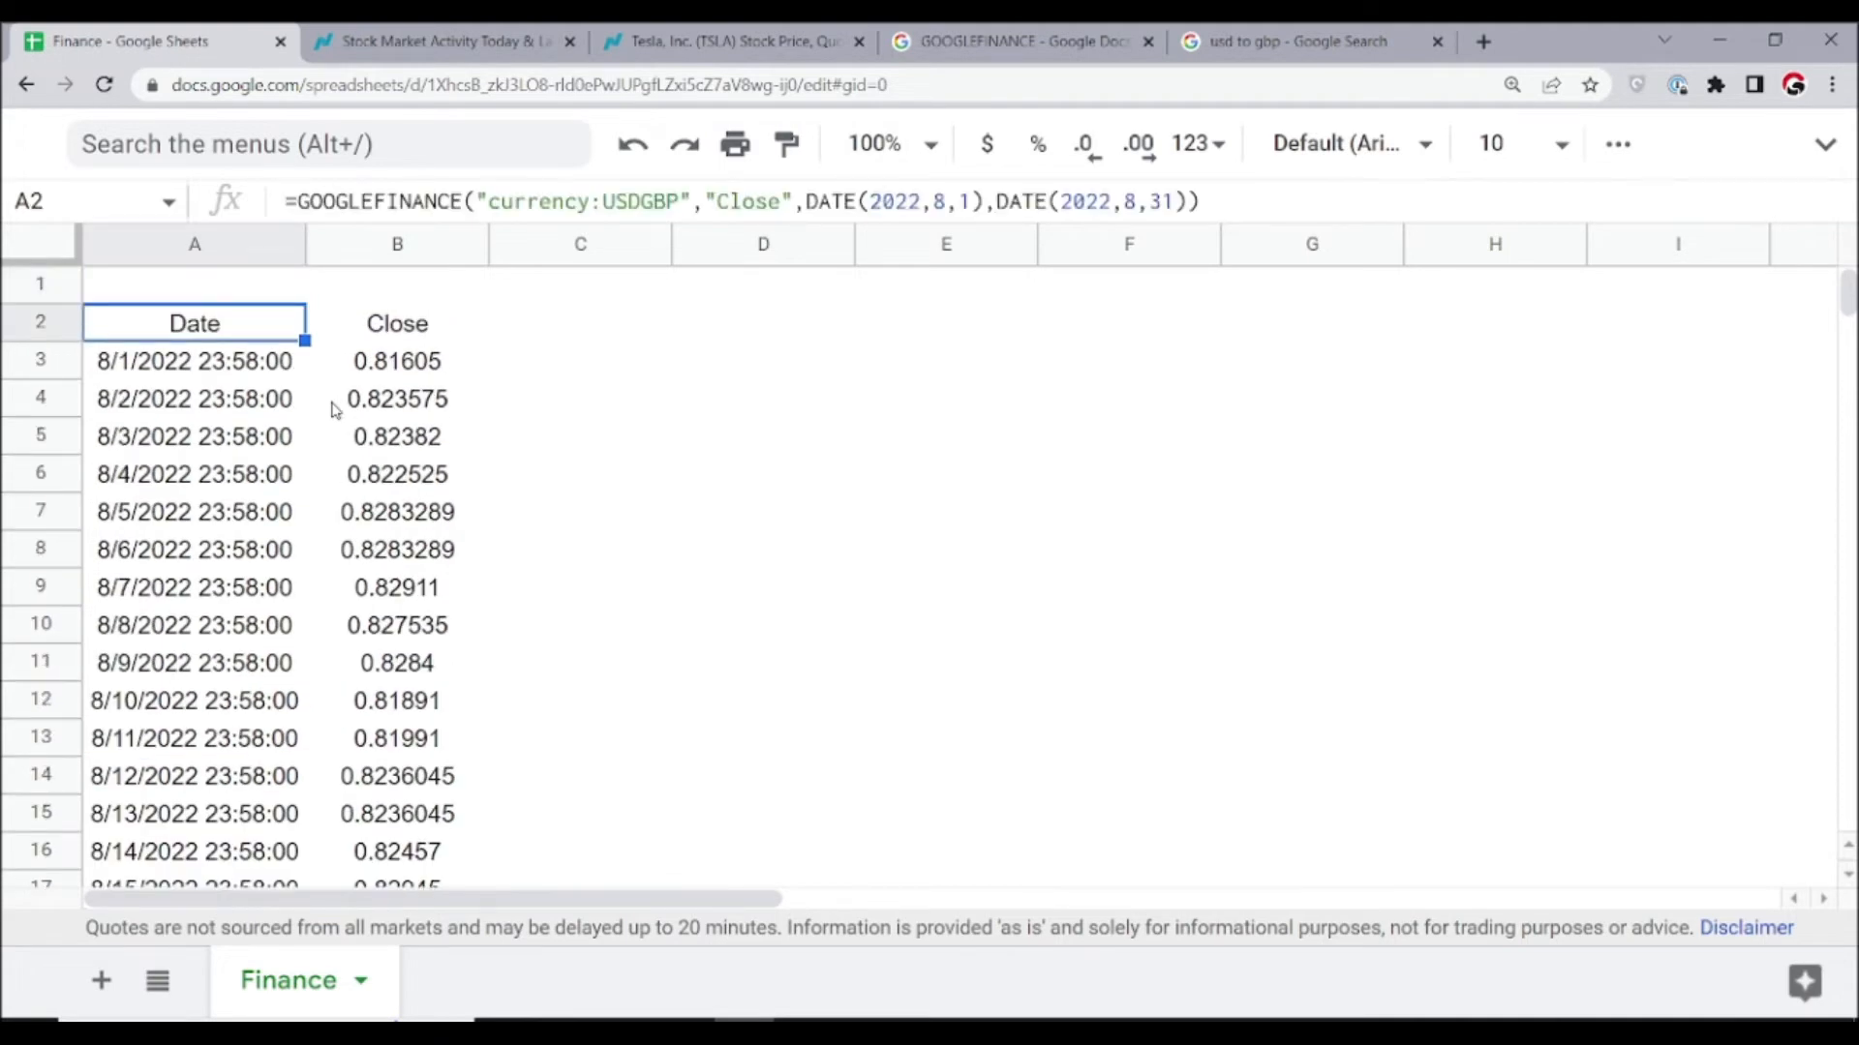
Change the currency pair in the A2 GOOGLEFINANCE formula to USDHKD and enter it
key(Return)
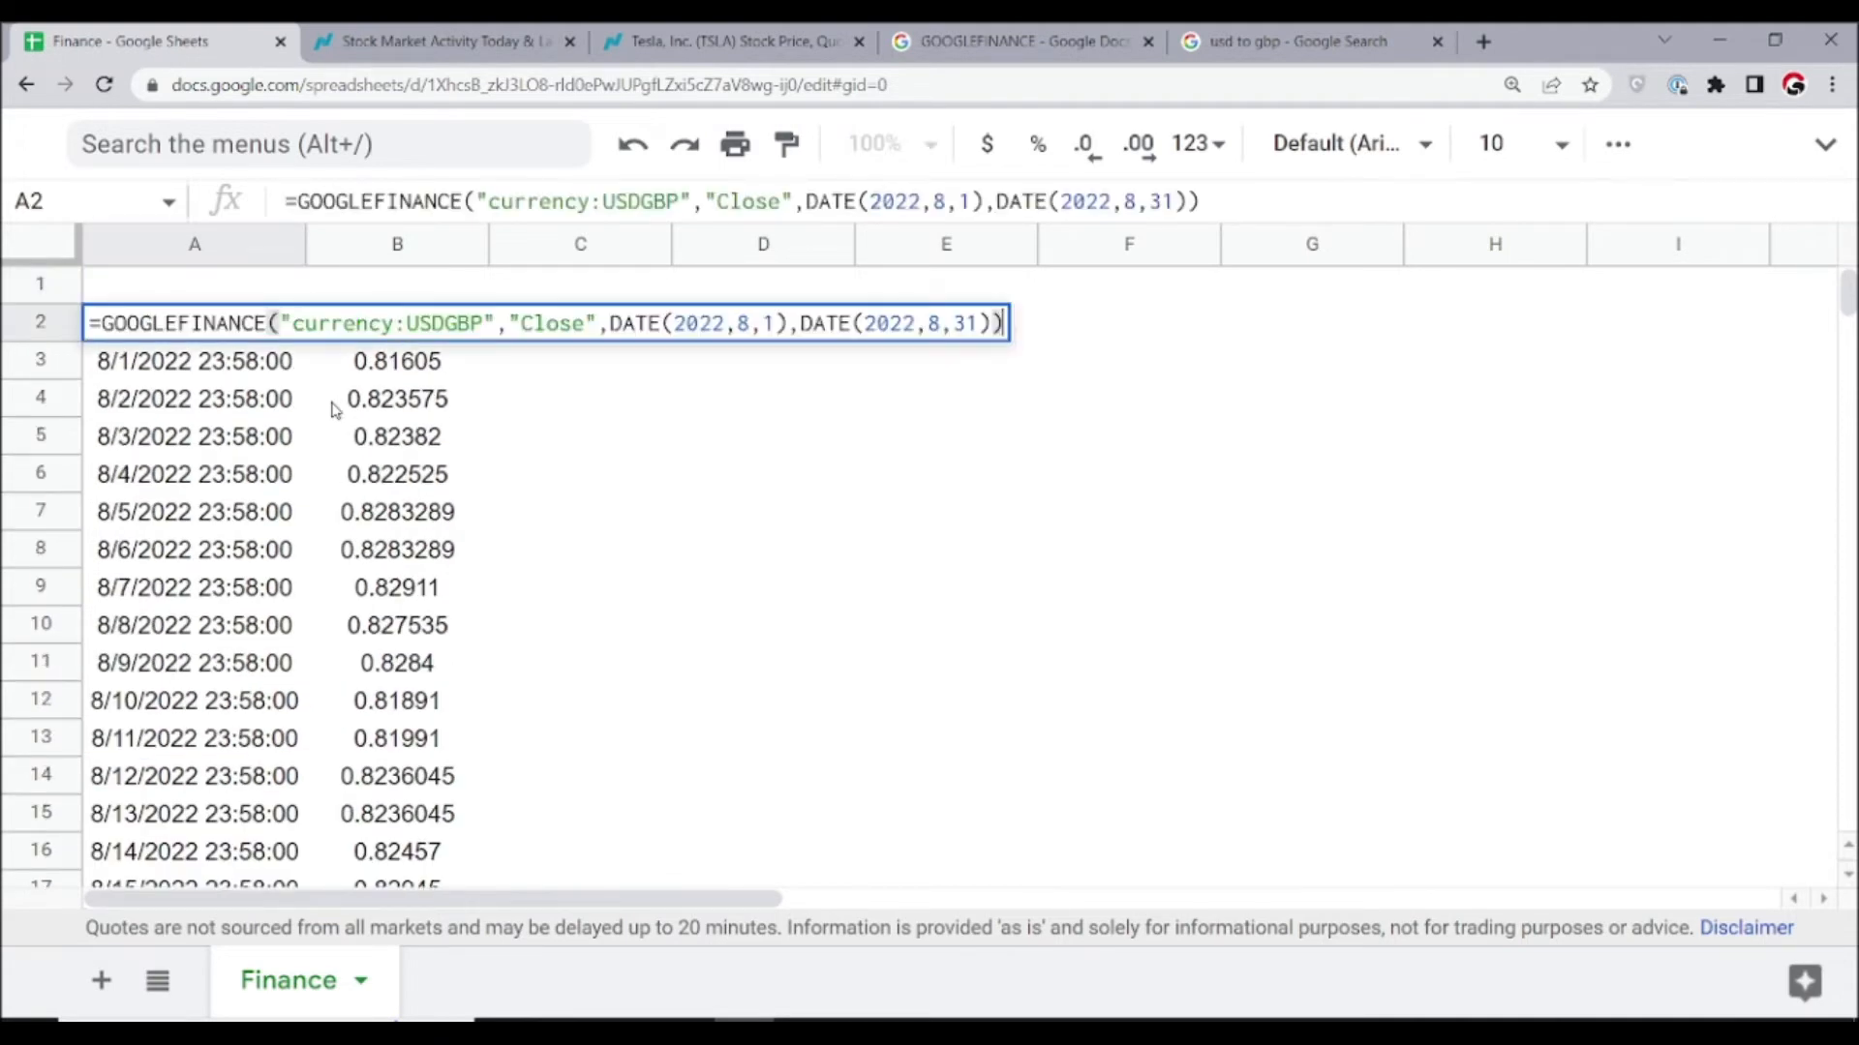
key(Left)
key(Left)
key(Left)
key(Left)
key(Left)
key(Left)
key(Left)
key(Left)
key(Left)
key(Left)
key(Left)
key(Left)
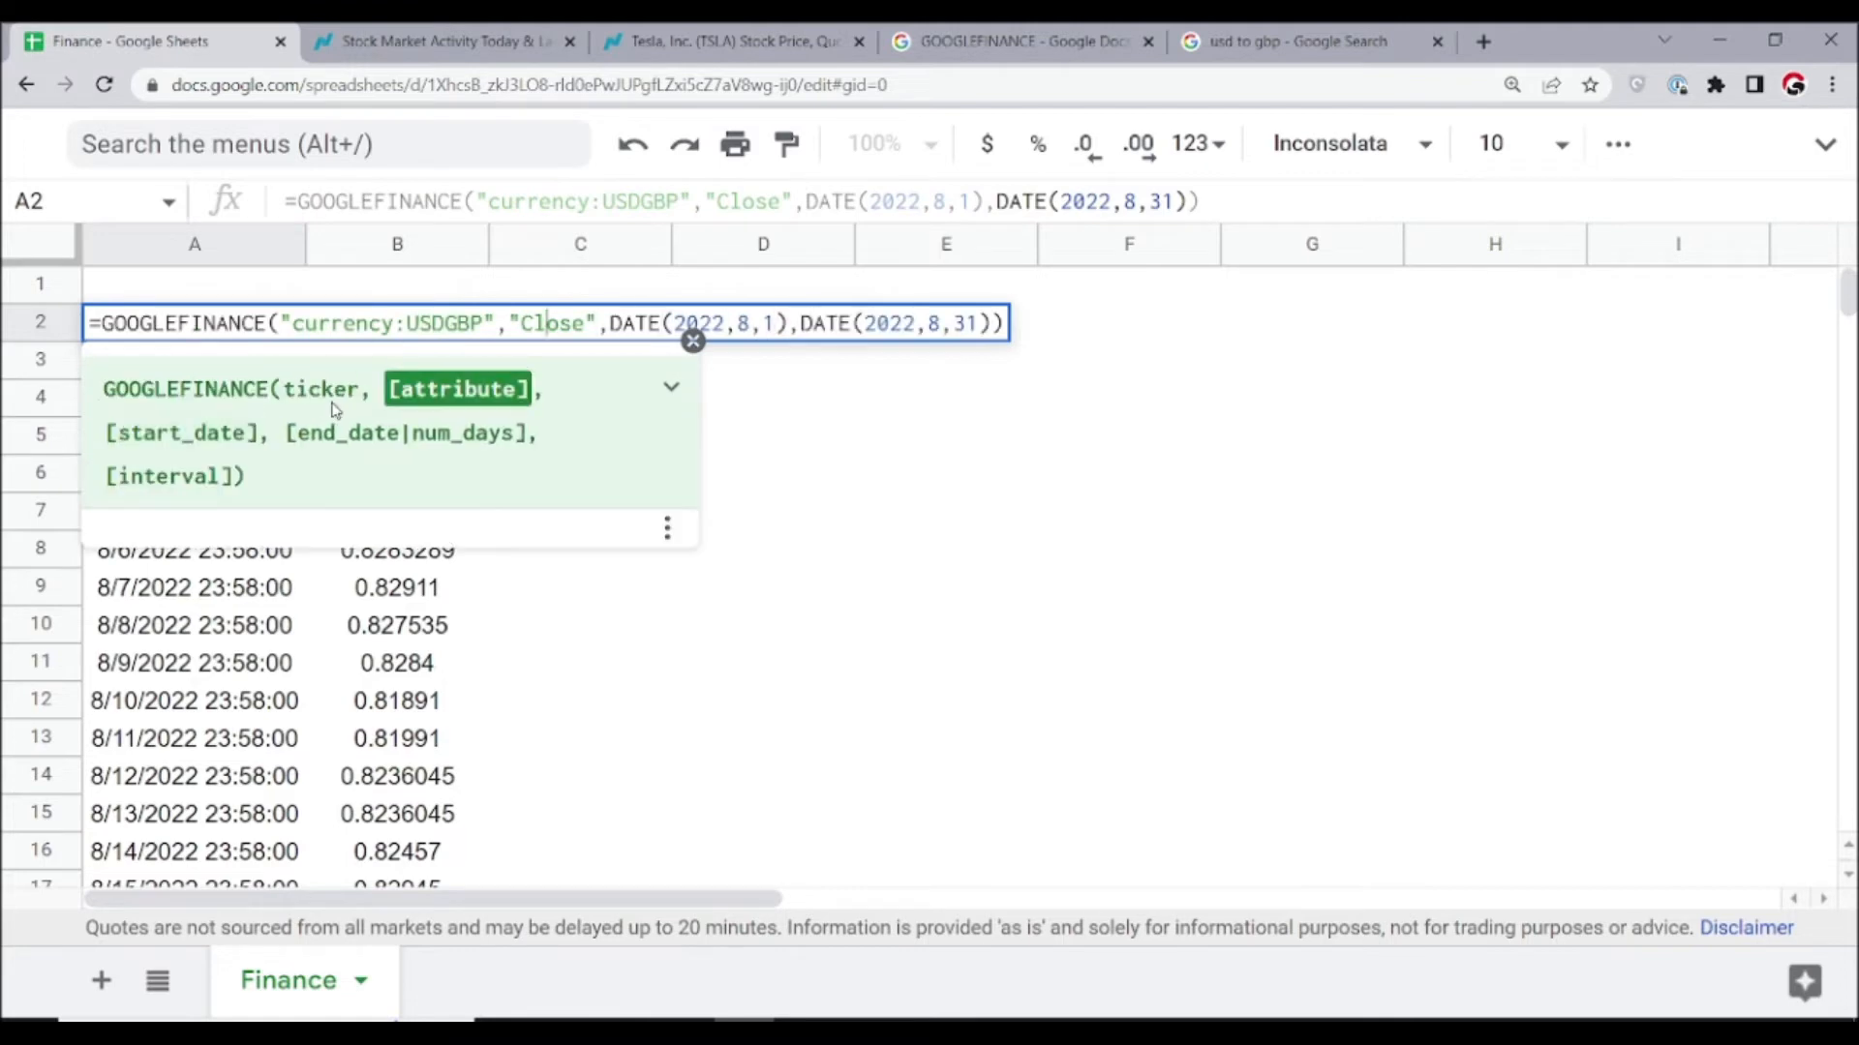
key(Left)
key(Left)
key(Left)
key(Left)
key(Left)
key(shift+Right)
key(shift+Right)
key(shift+Right)
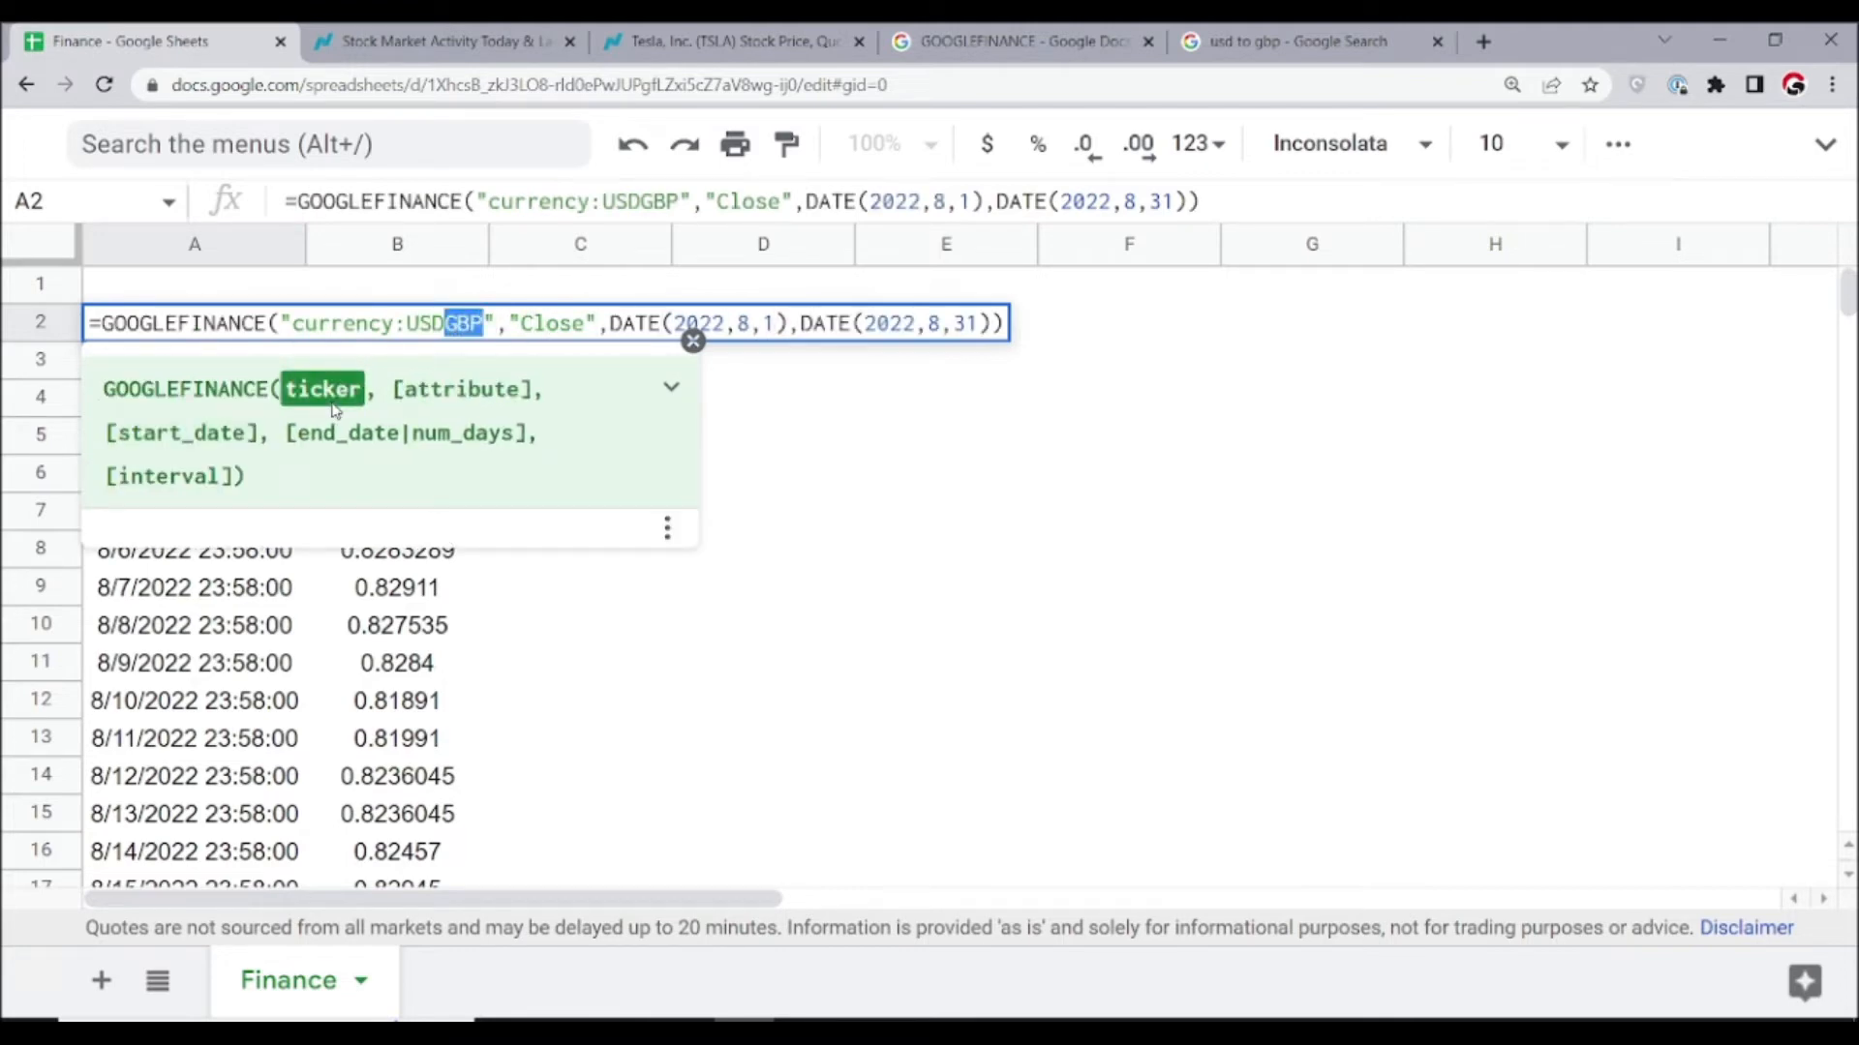
text(HKD)
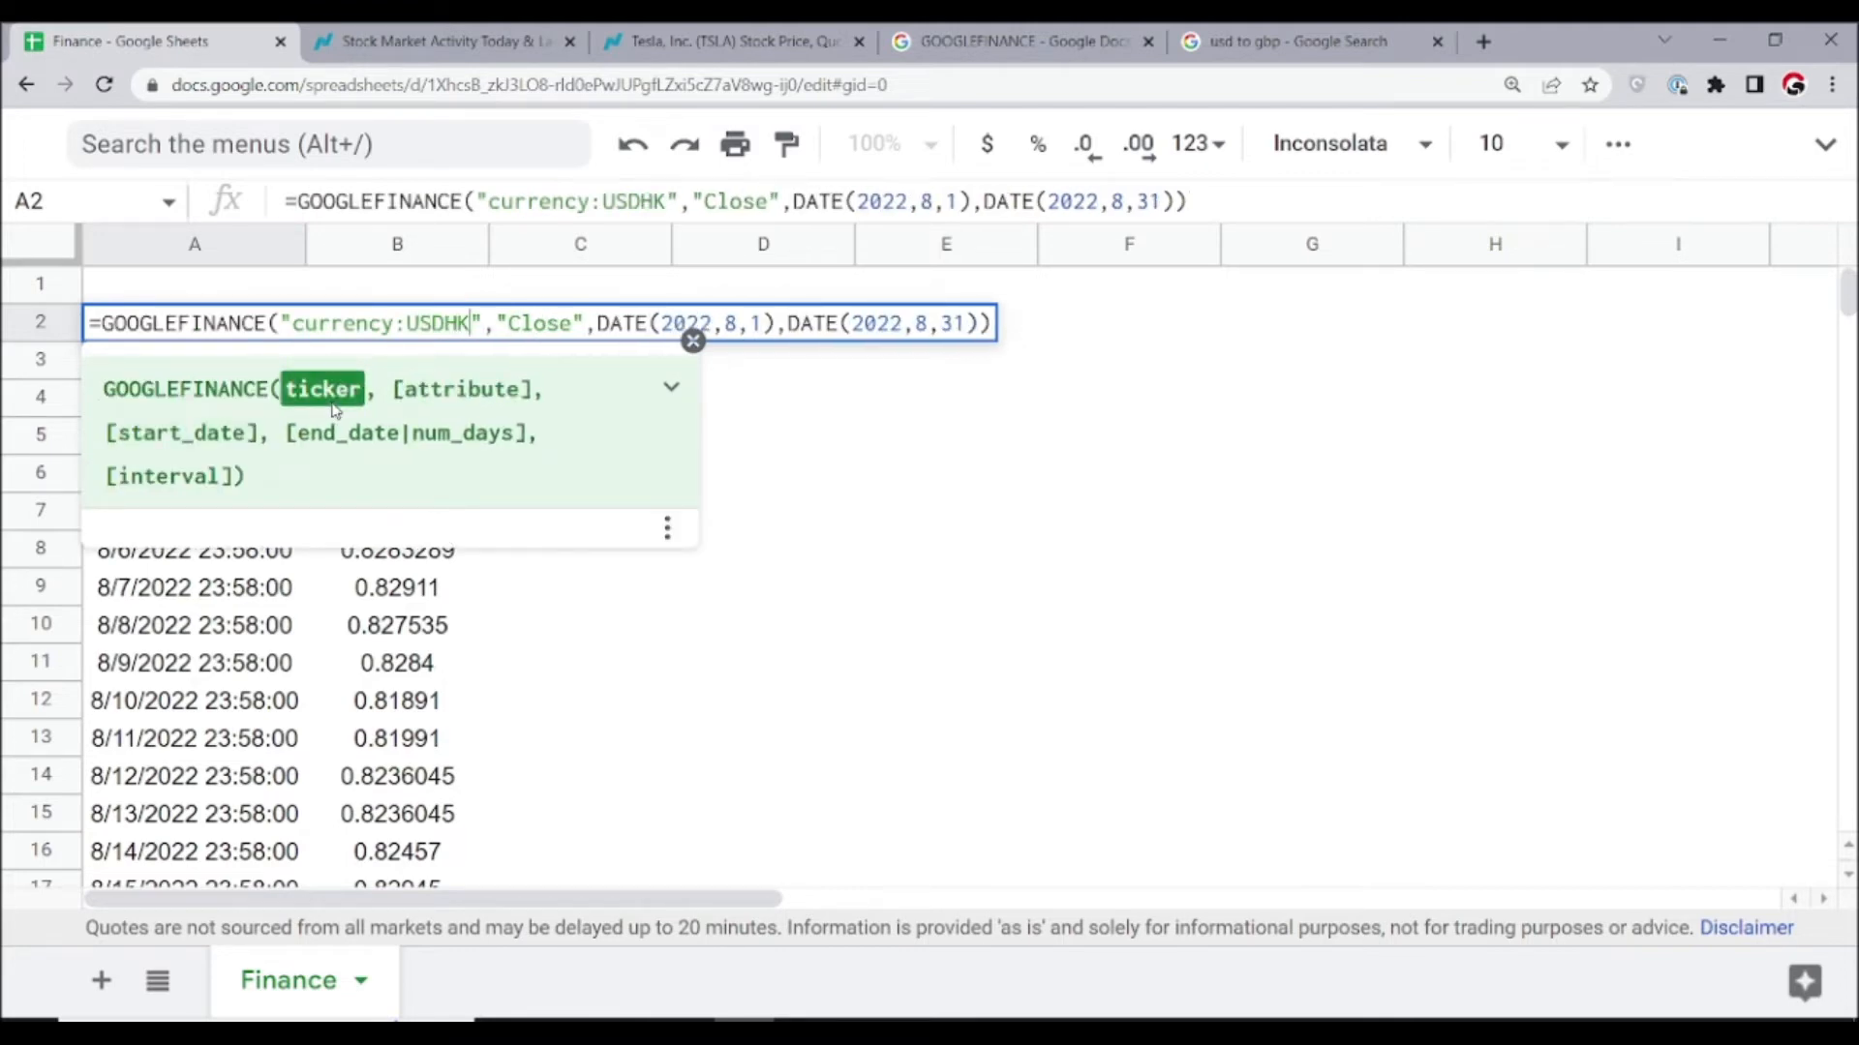
key(Return)
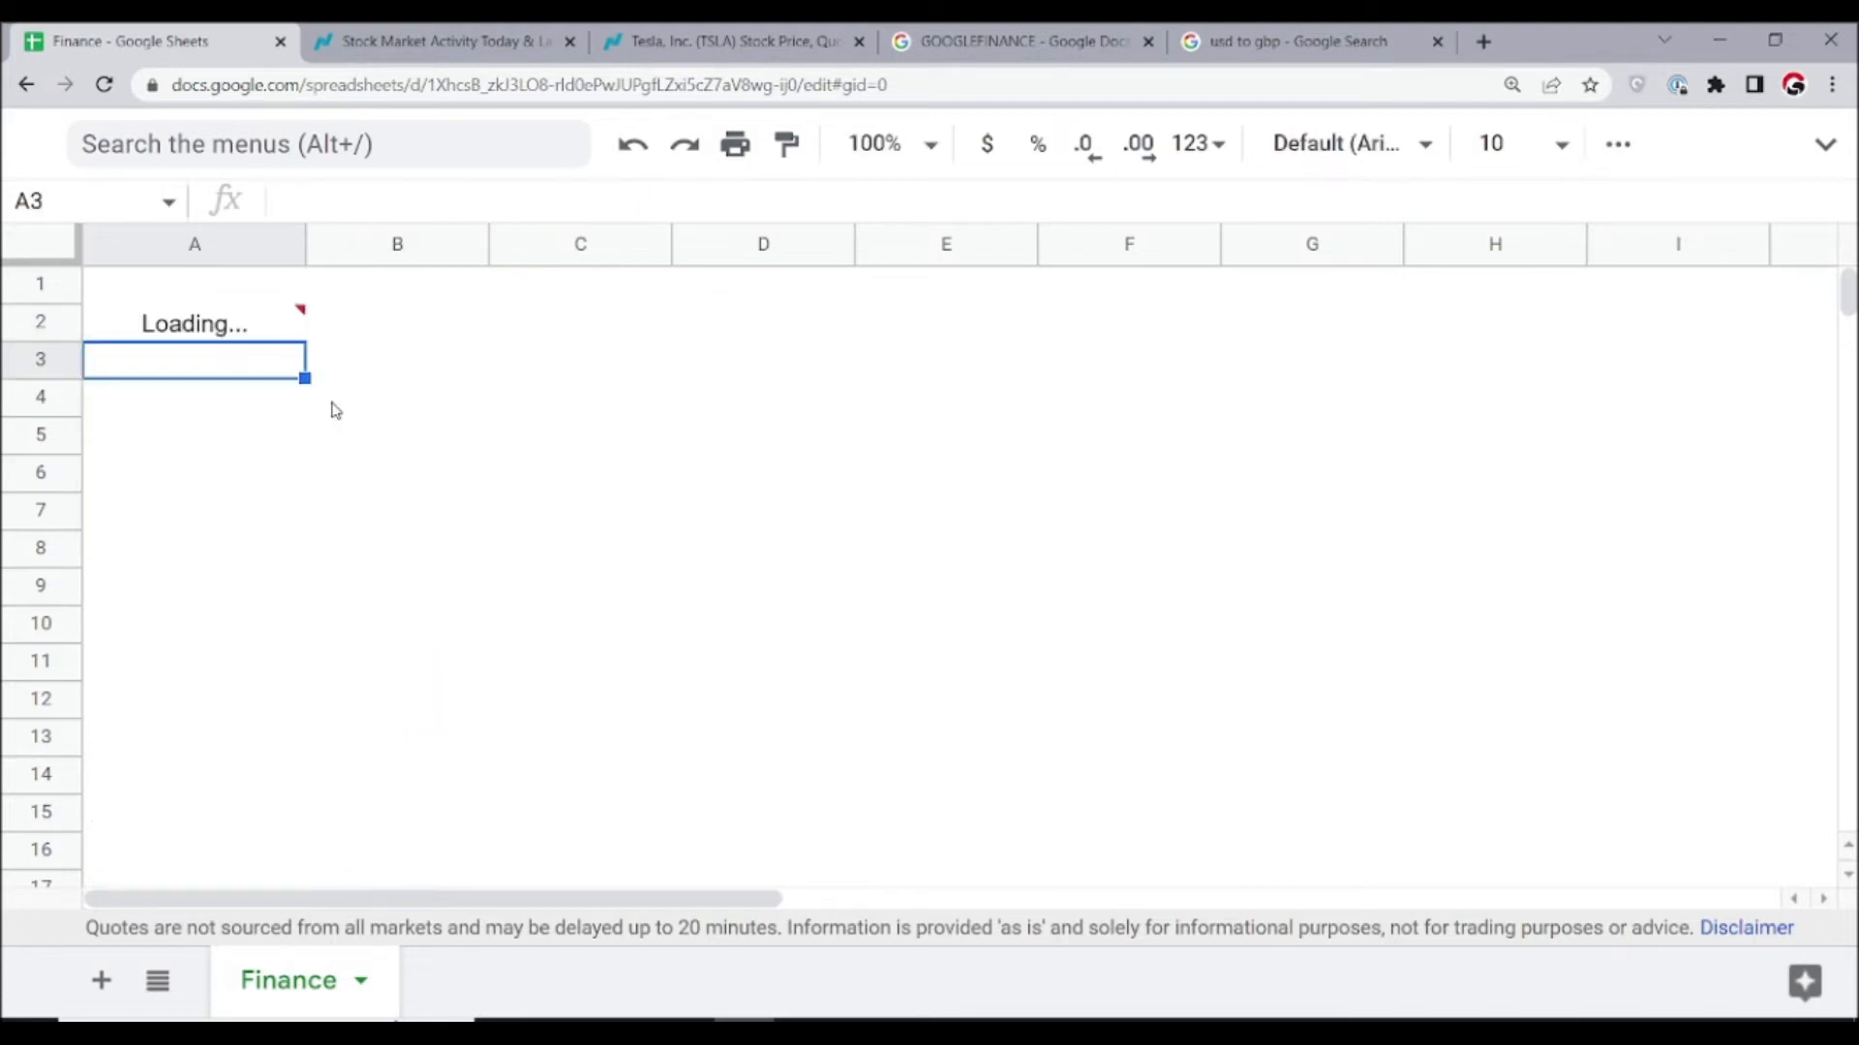
key(Up)
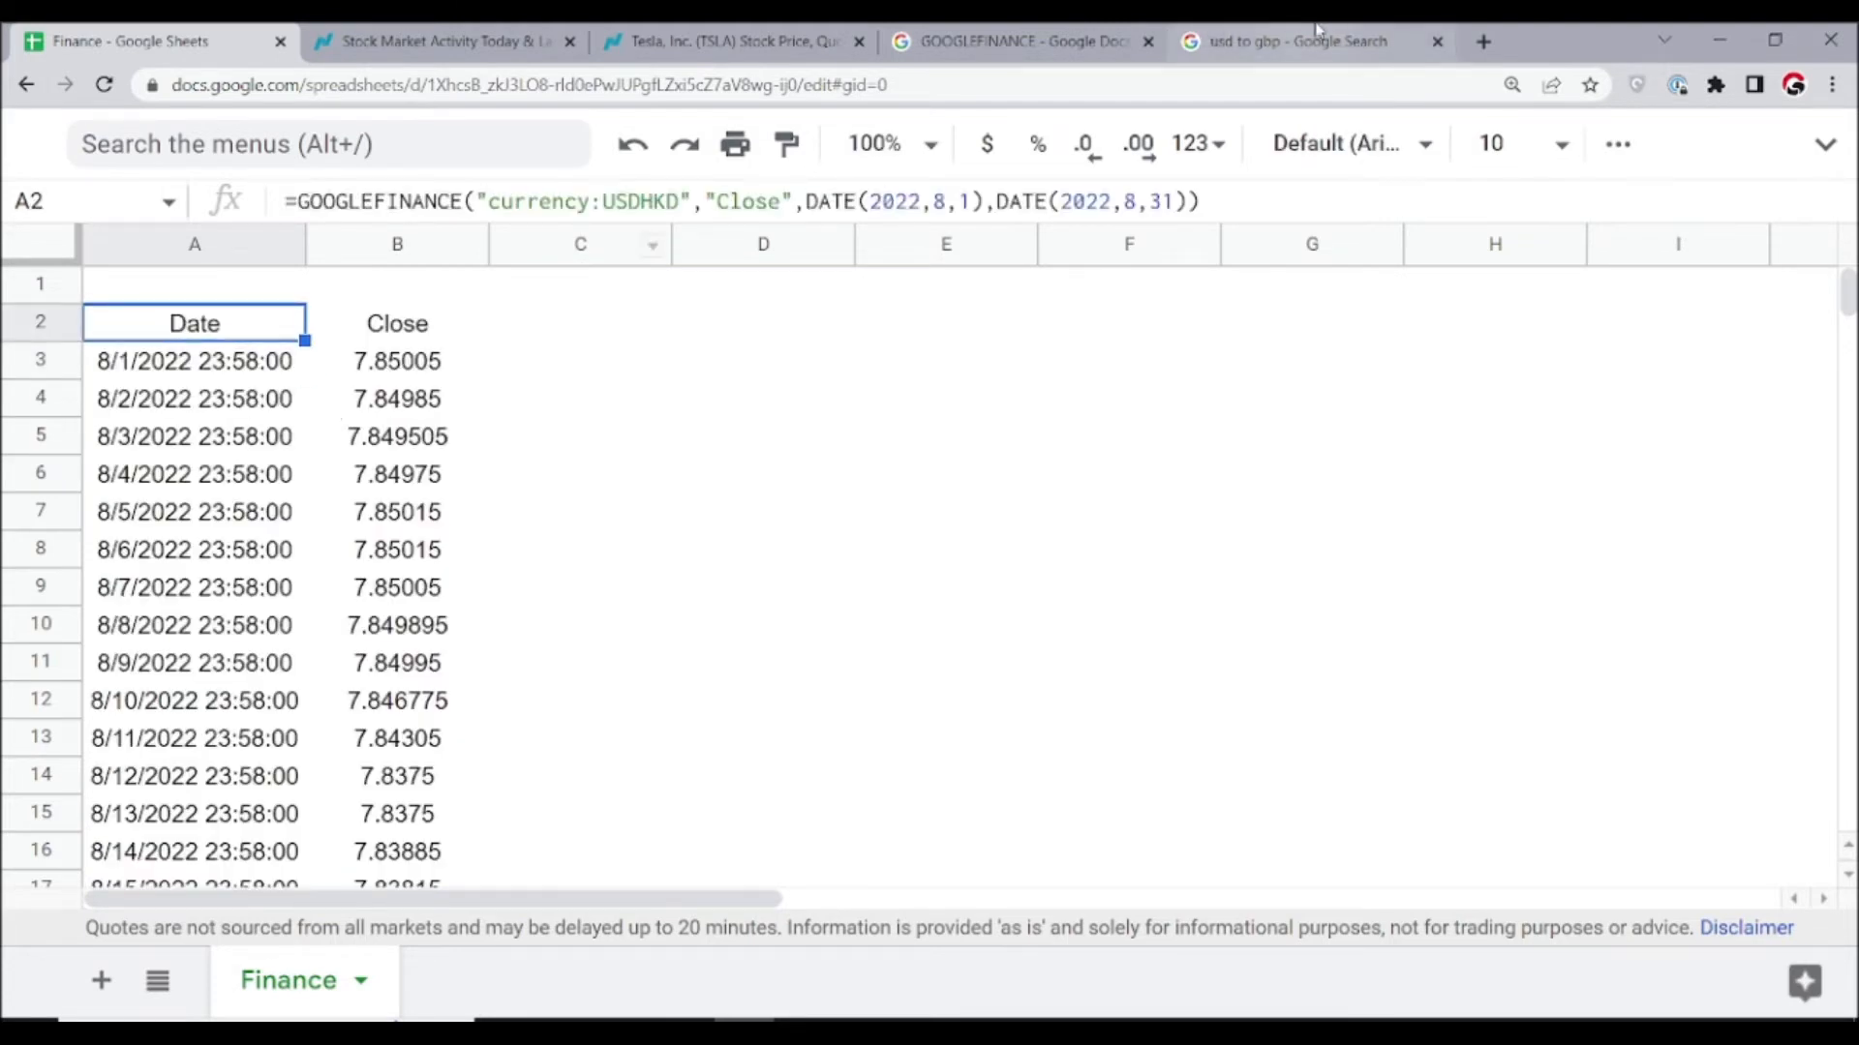
Search Google for "usd to HKD" and examine the one-month rate chart
click(1193, 43)
click(296, 162)
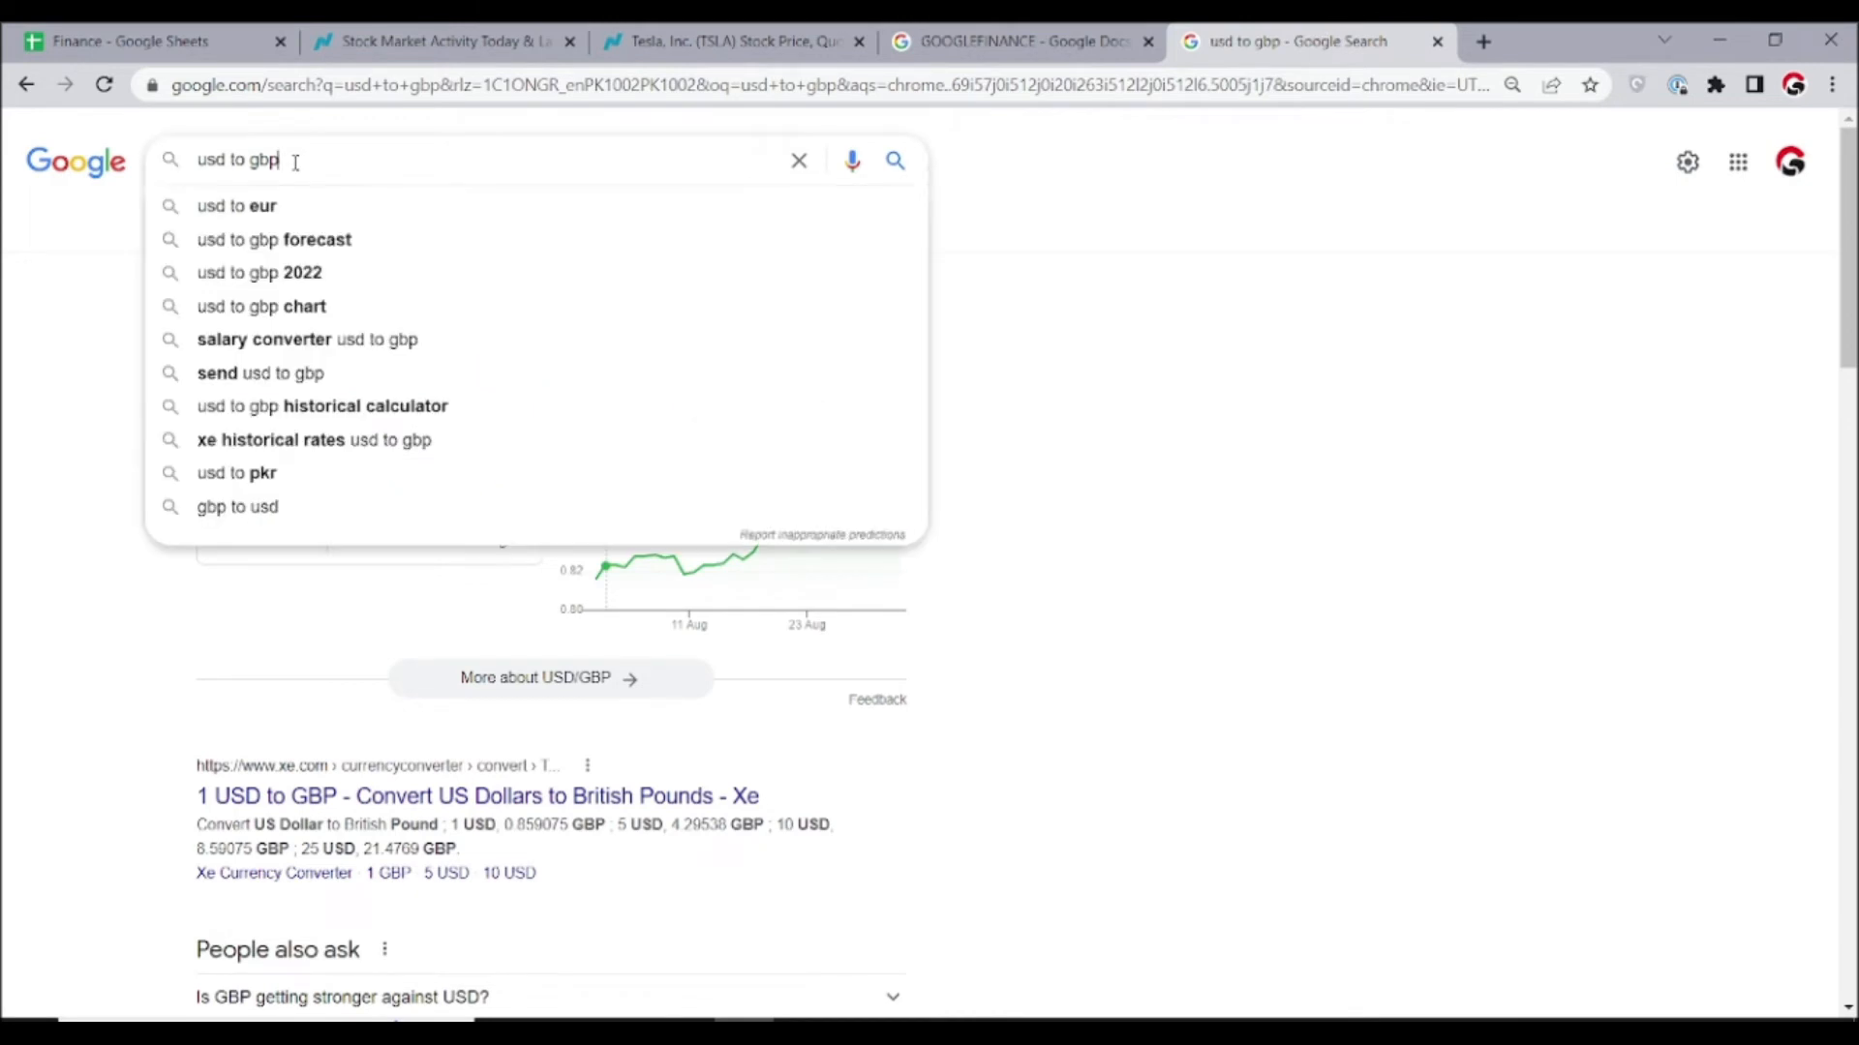
key(shift+Left)
key(shift+Left)
text(HKD)
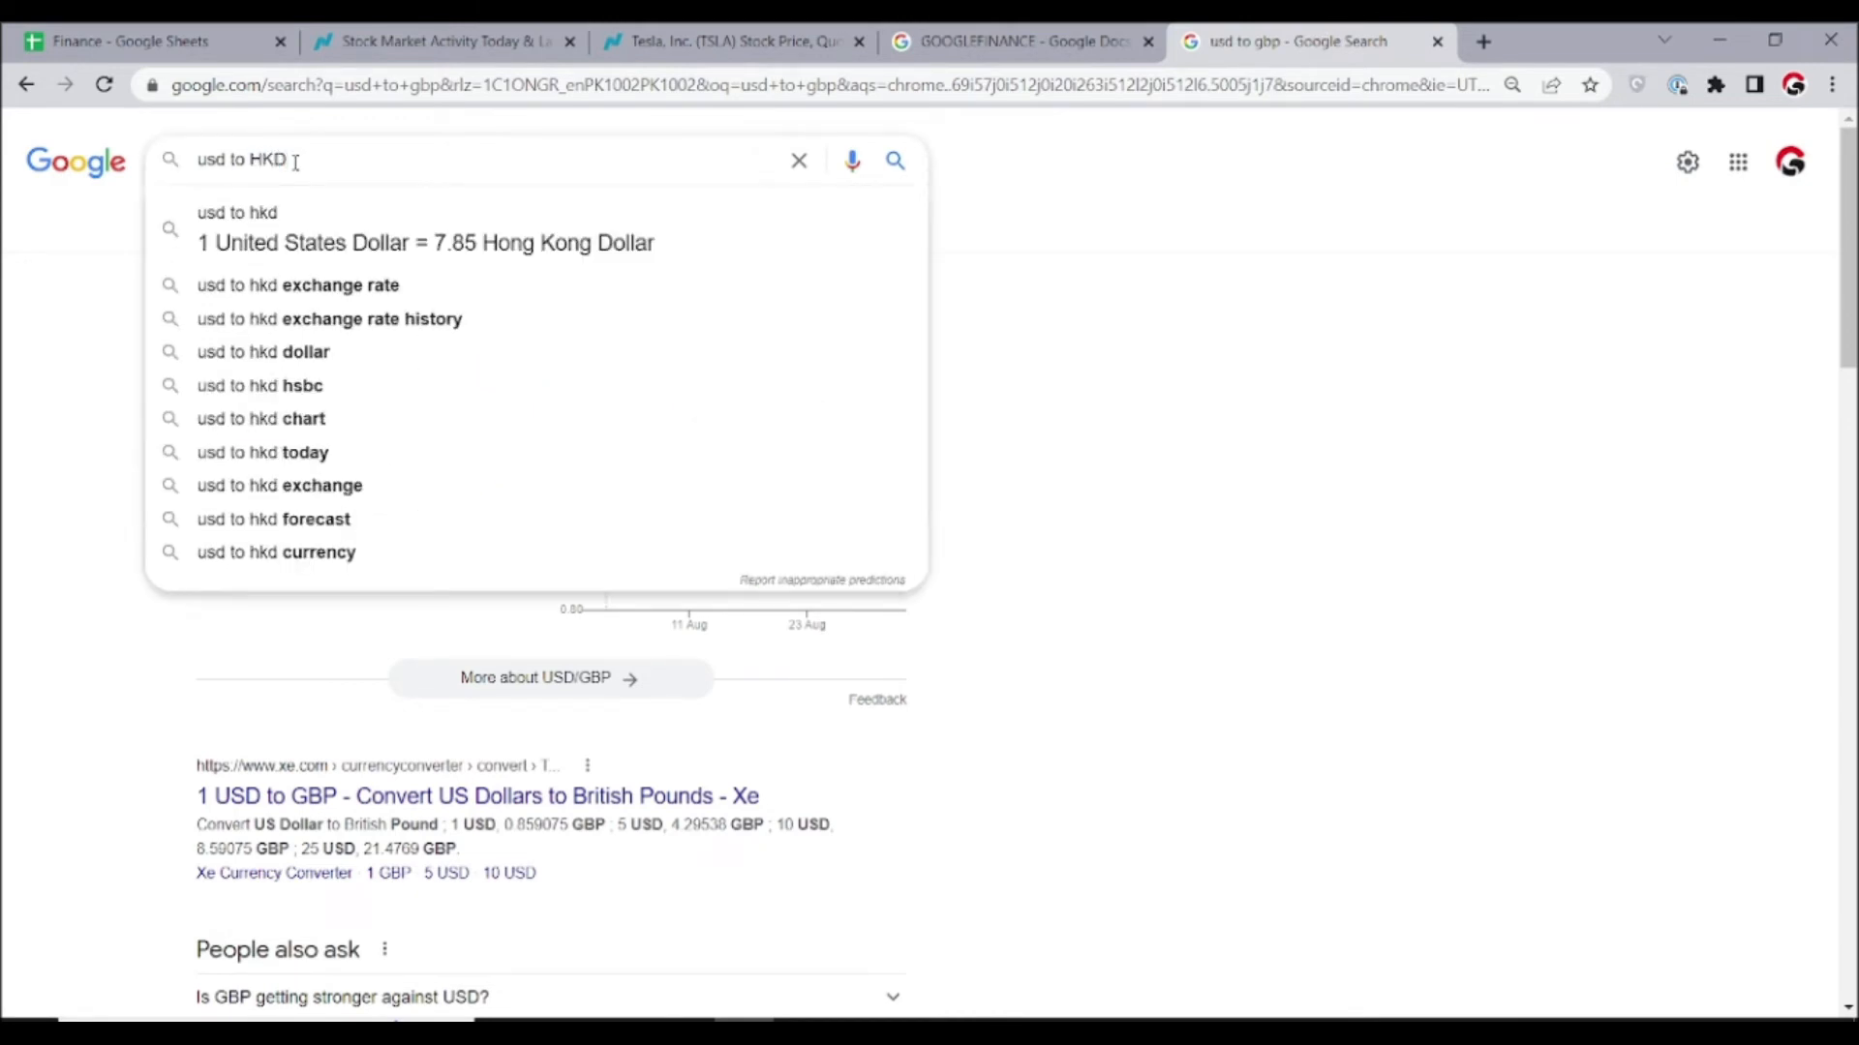
key(Return)
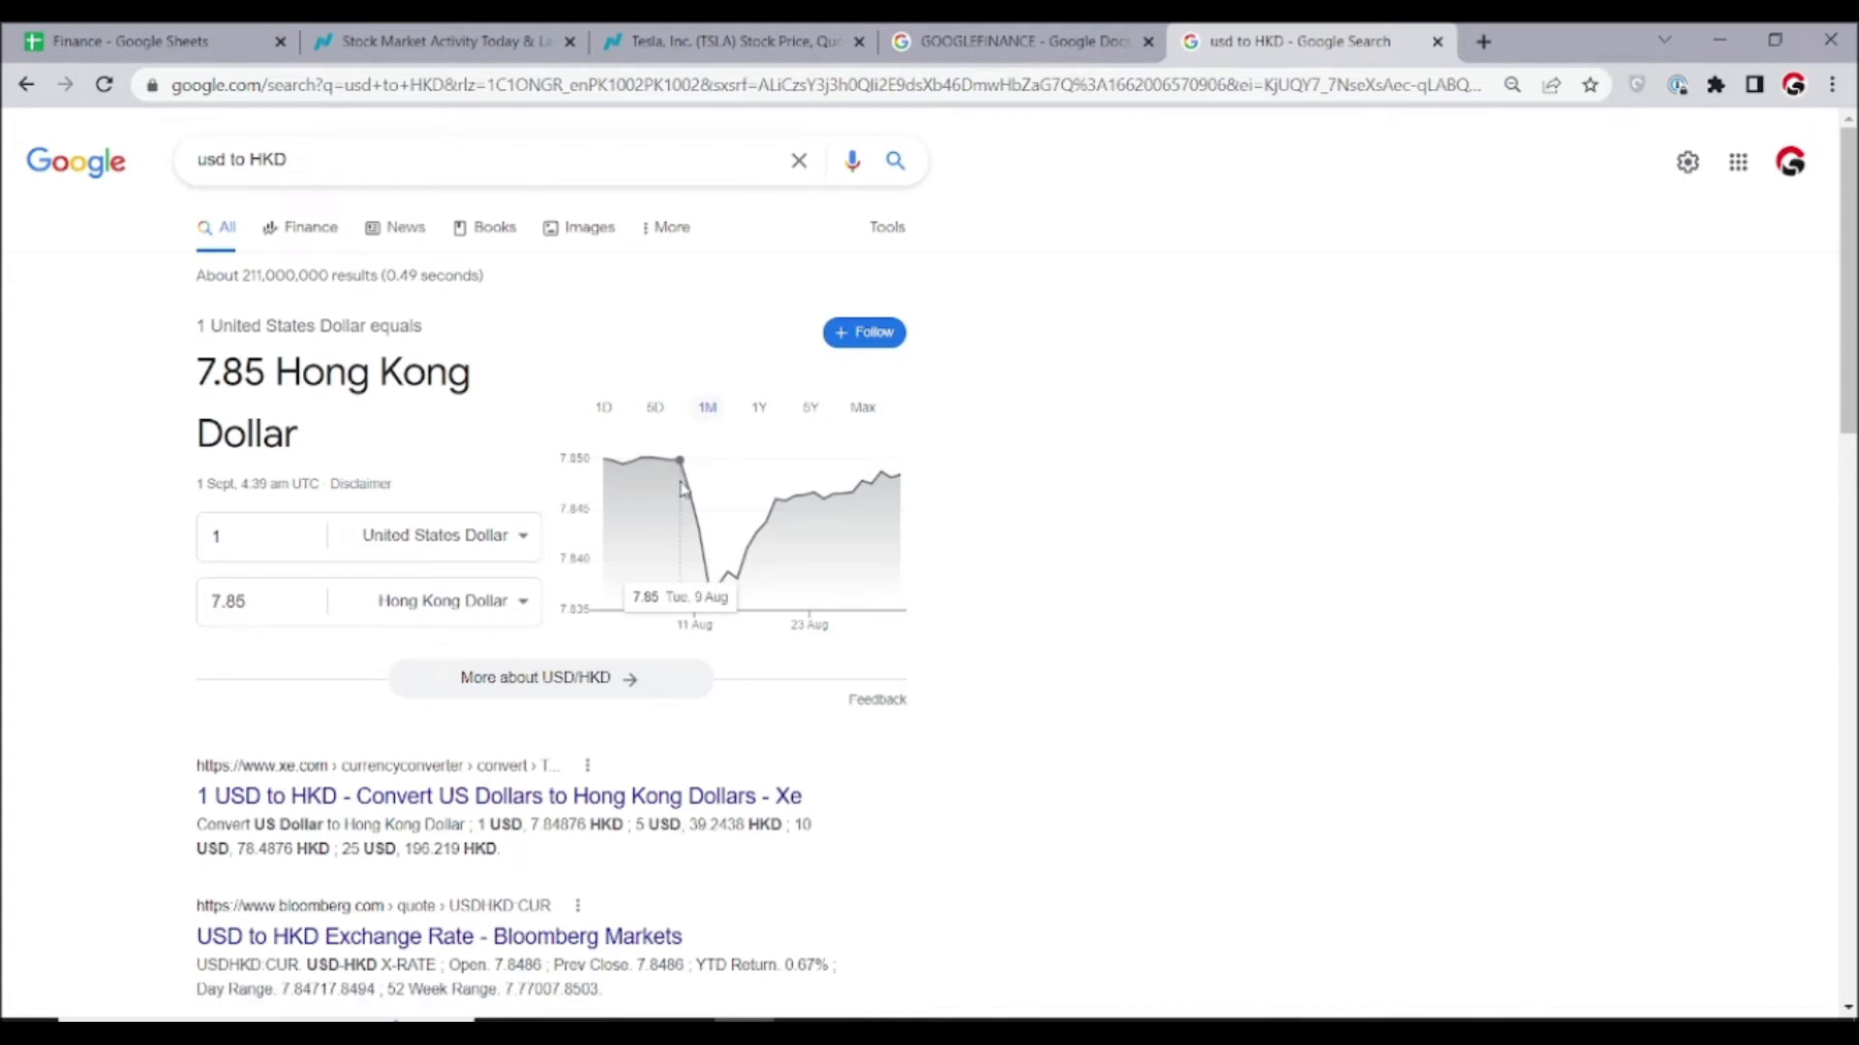
Compare the sheet's USD to HKD closing rates for 7 and 12 August with the Google rate chart
click(126, 43)
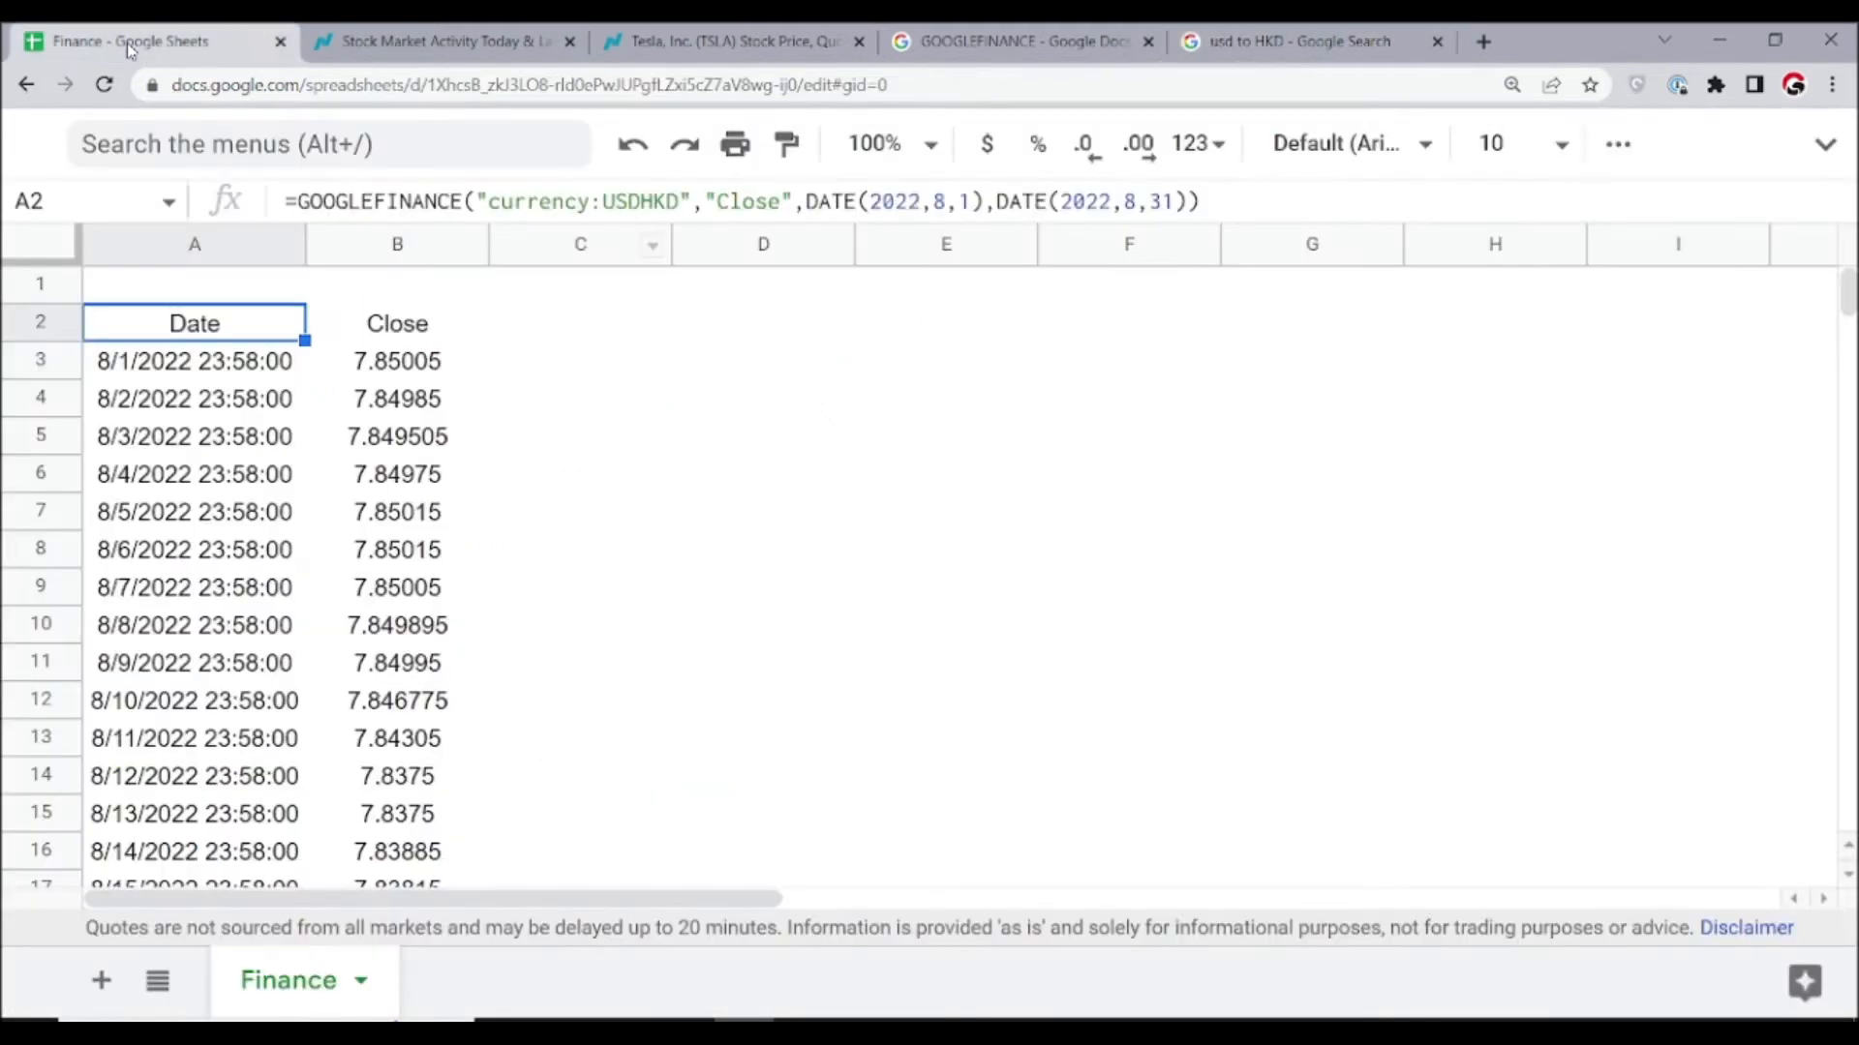
click(421, 605)
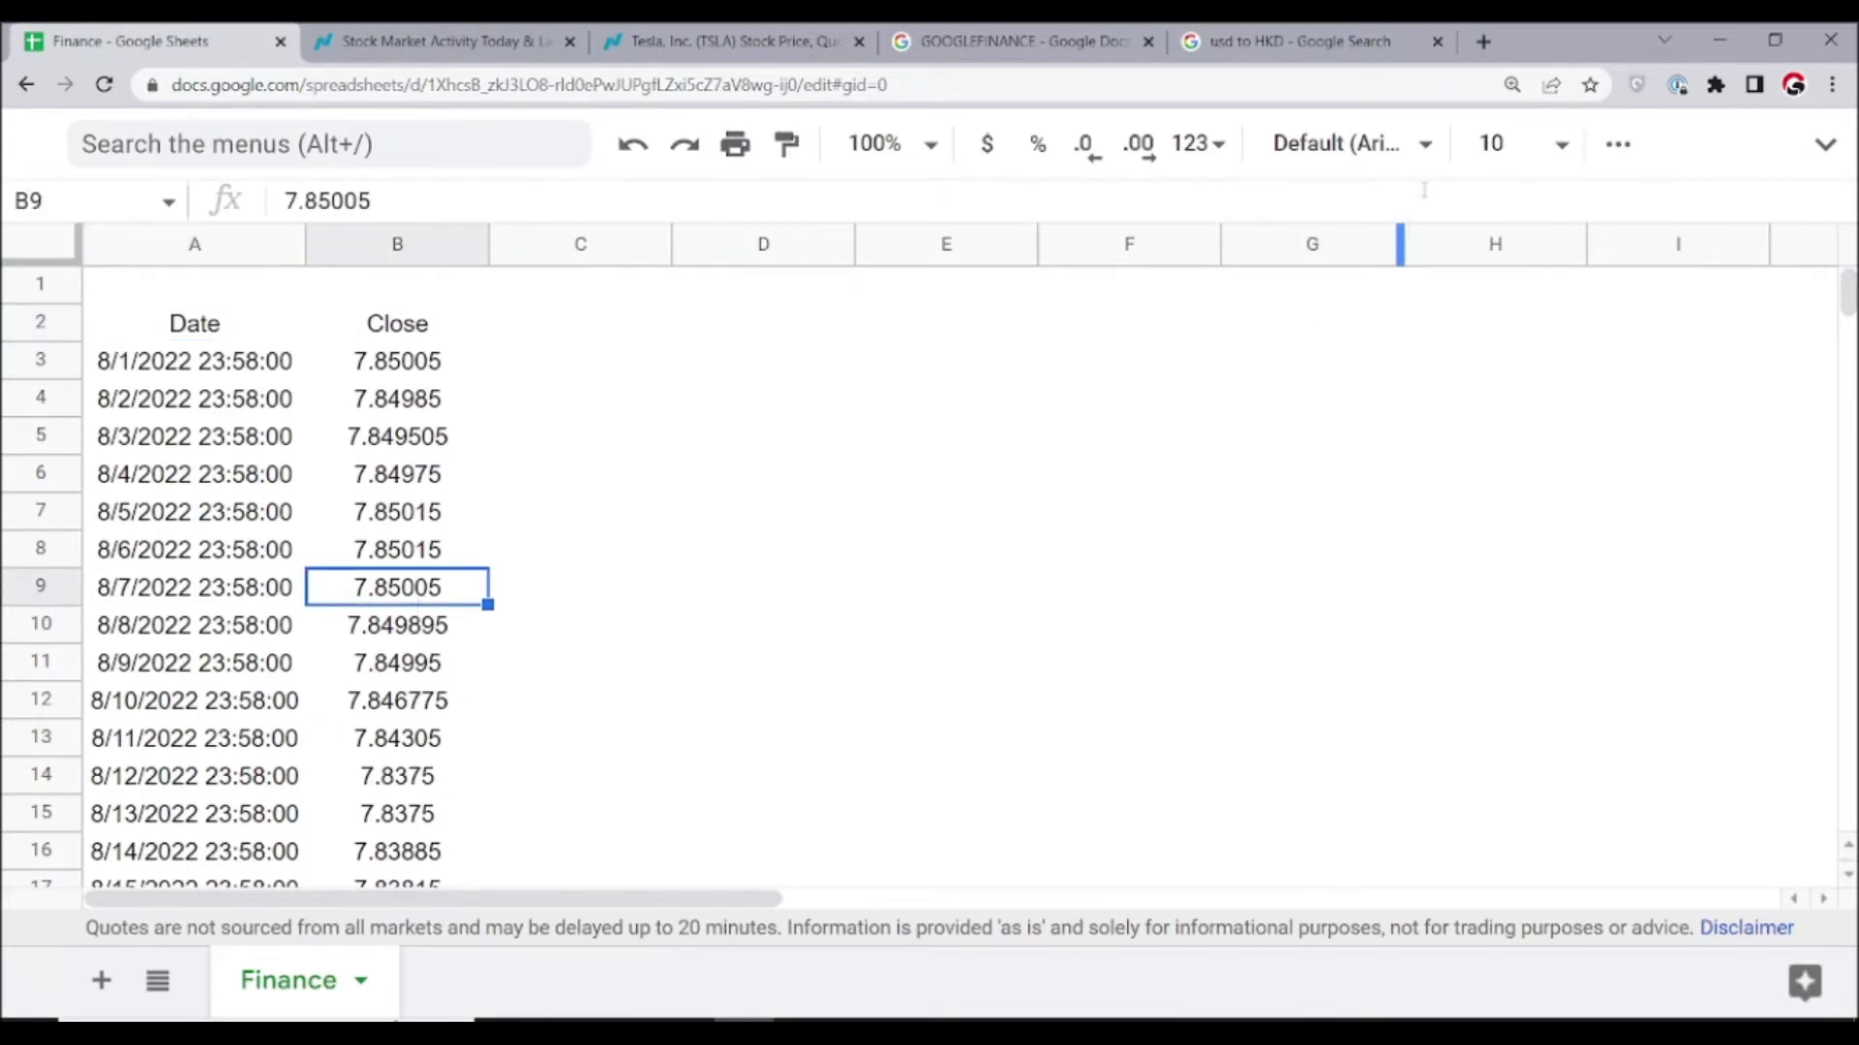
click(1324, 45)
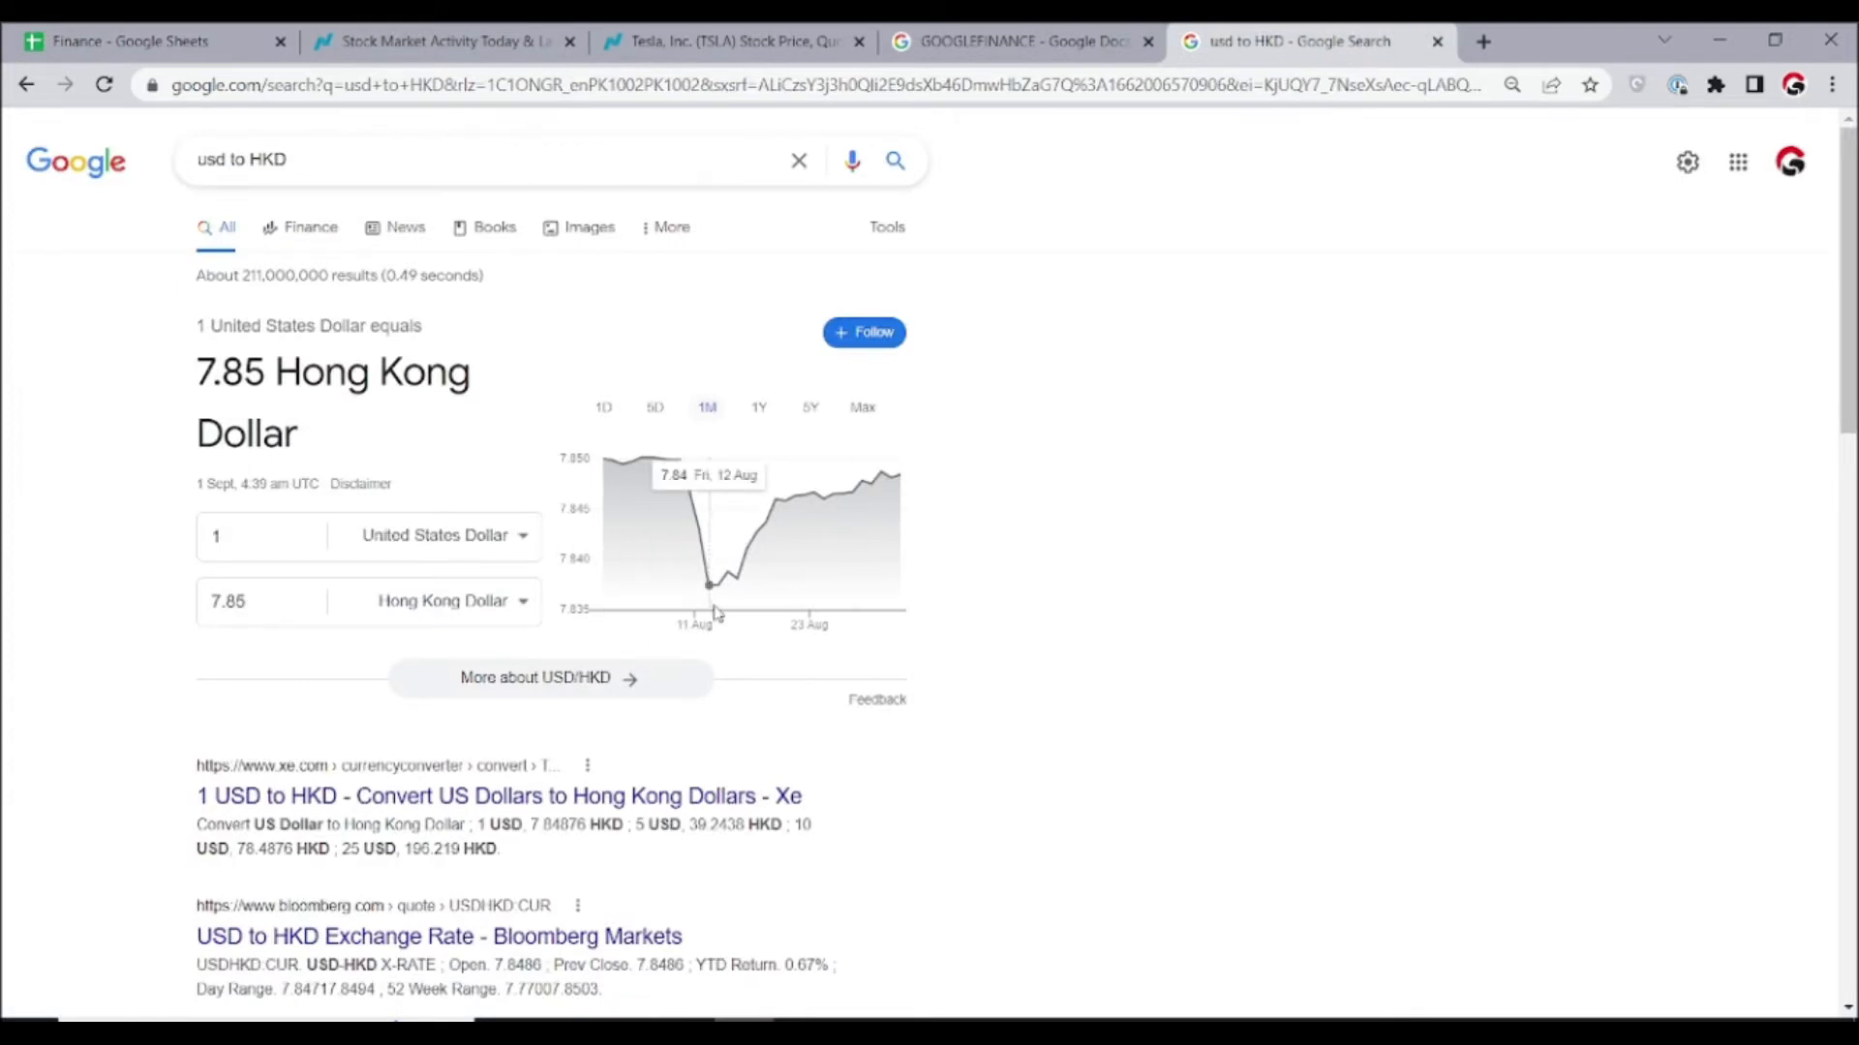
click(145, 41)
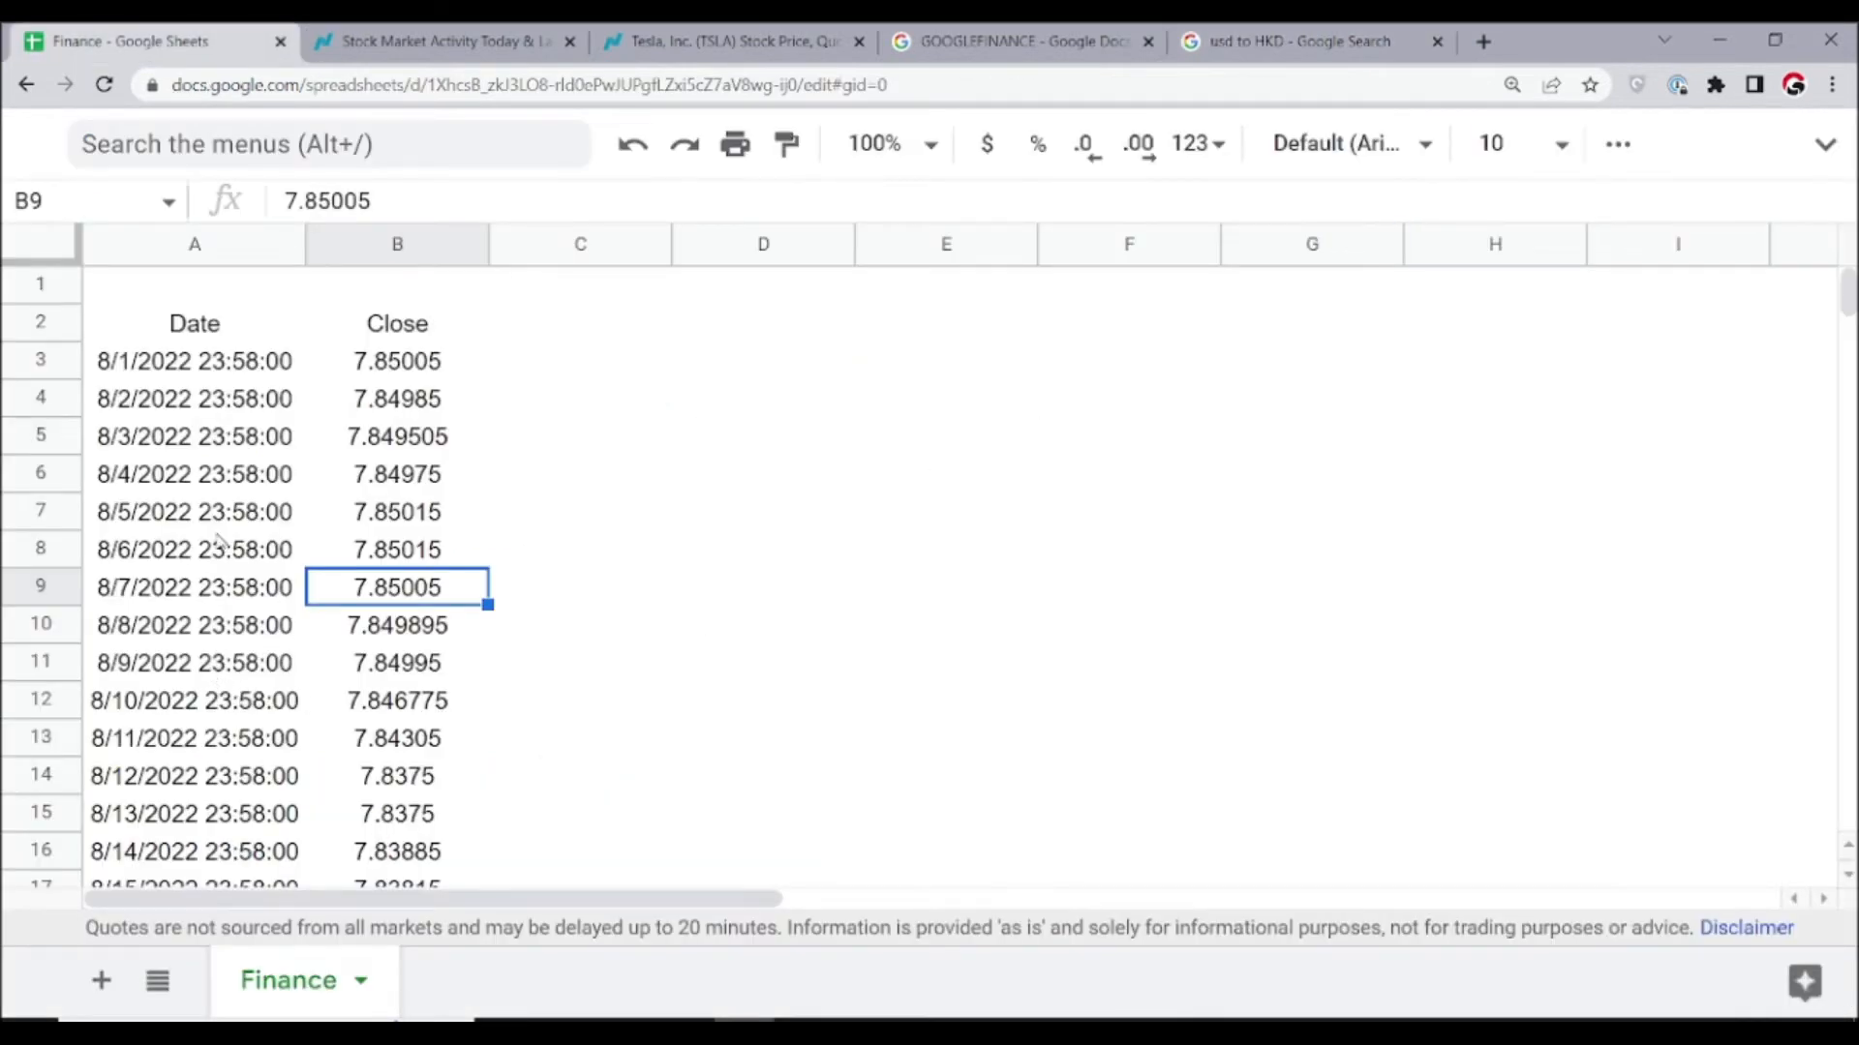
click(400, 785)
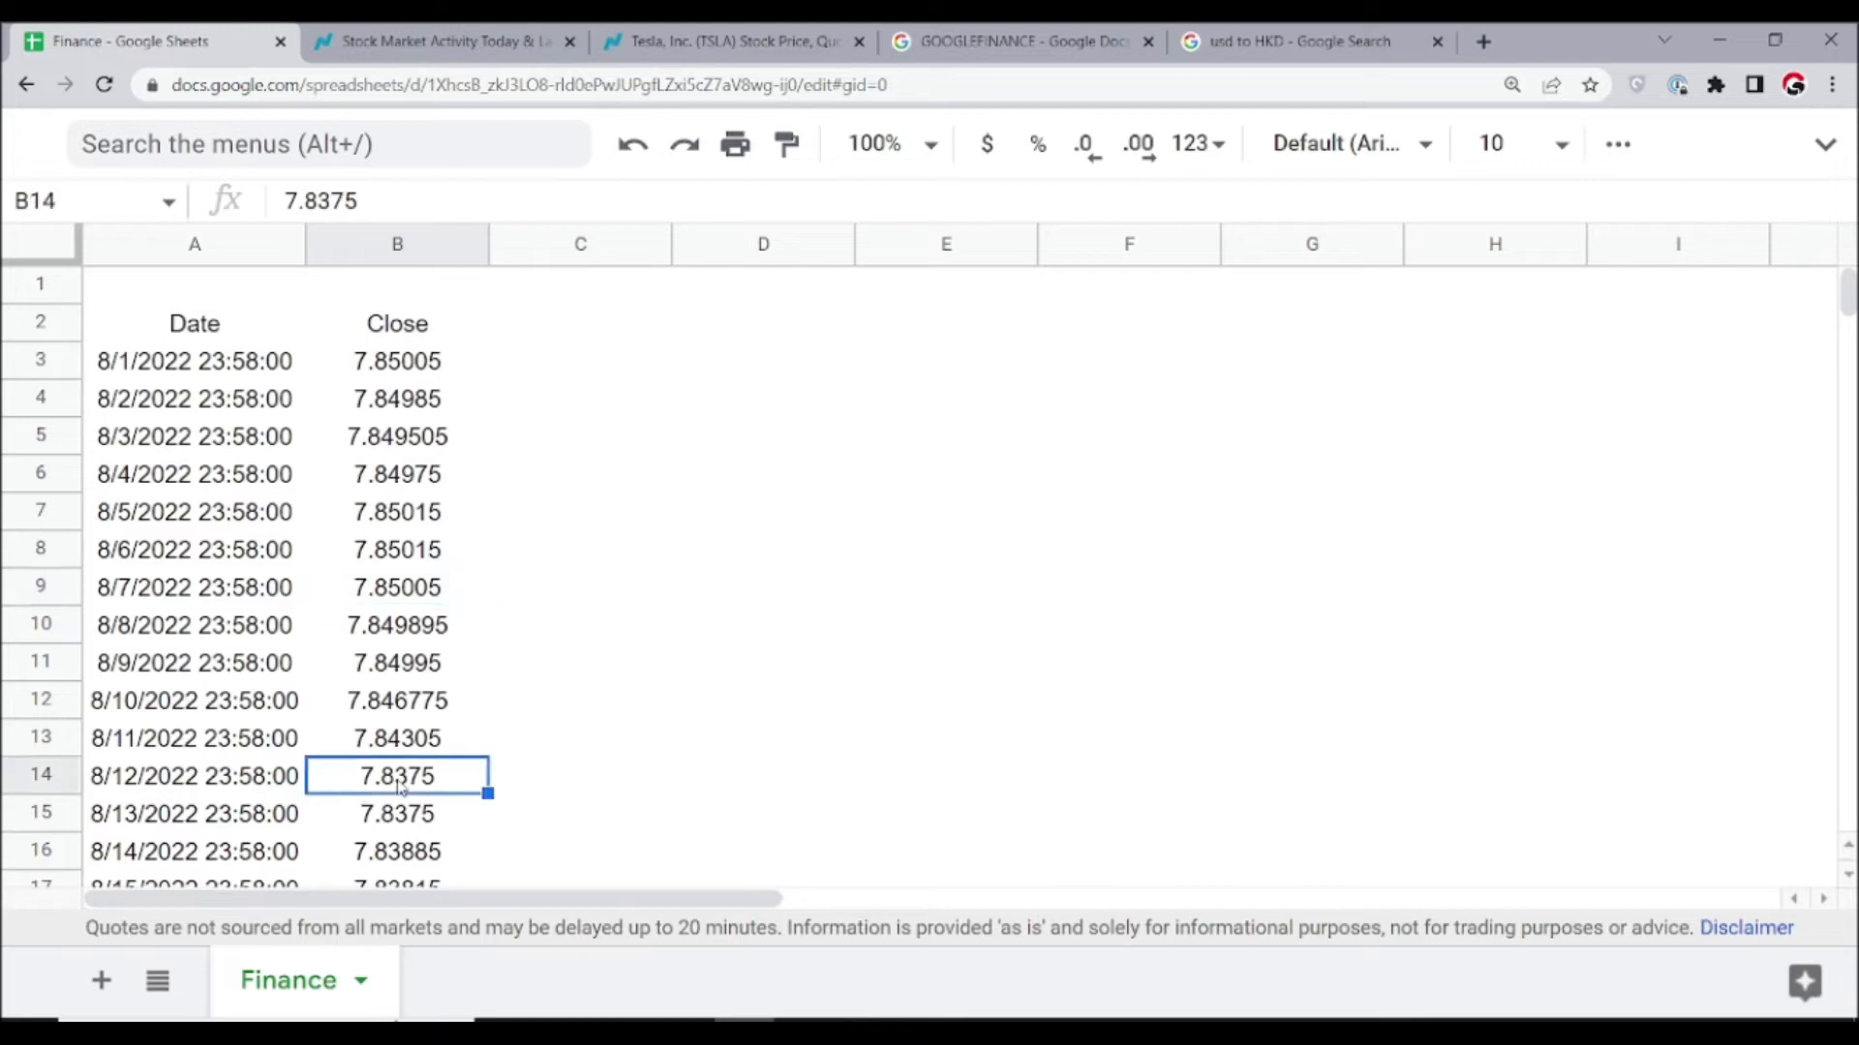
Reduce the closing rates in B3:B32 to two decimal places, check the 12 August rate and return to cell A2
drag(426, 373, 444, 685)
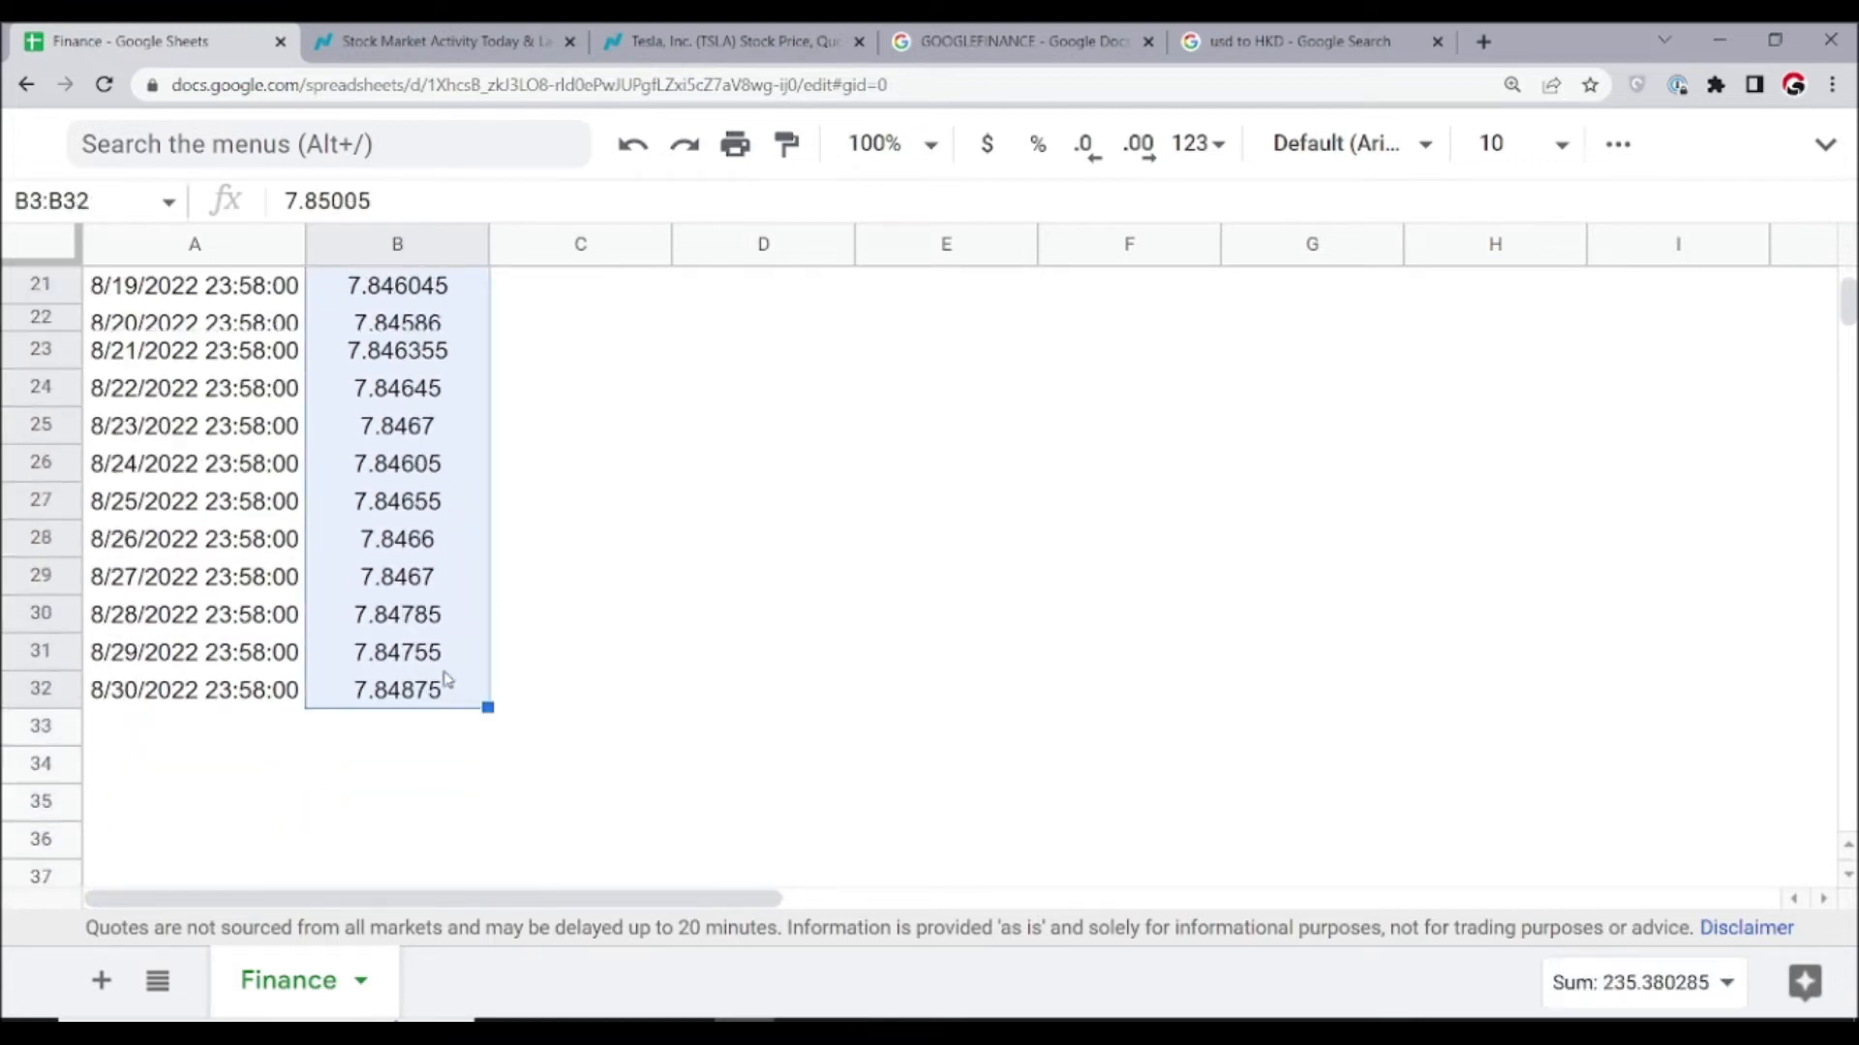
click(1092, 154)
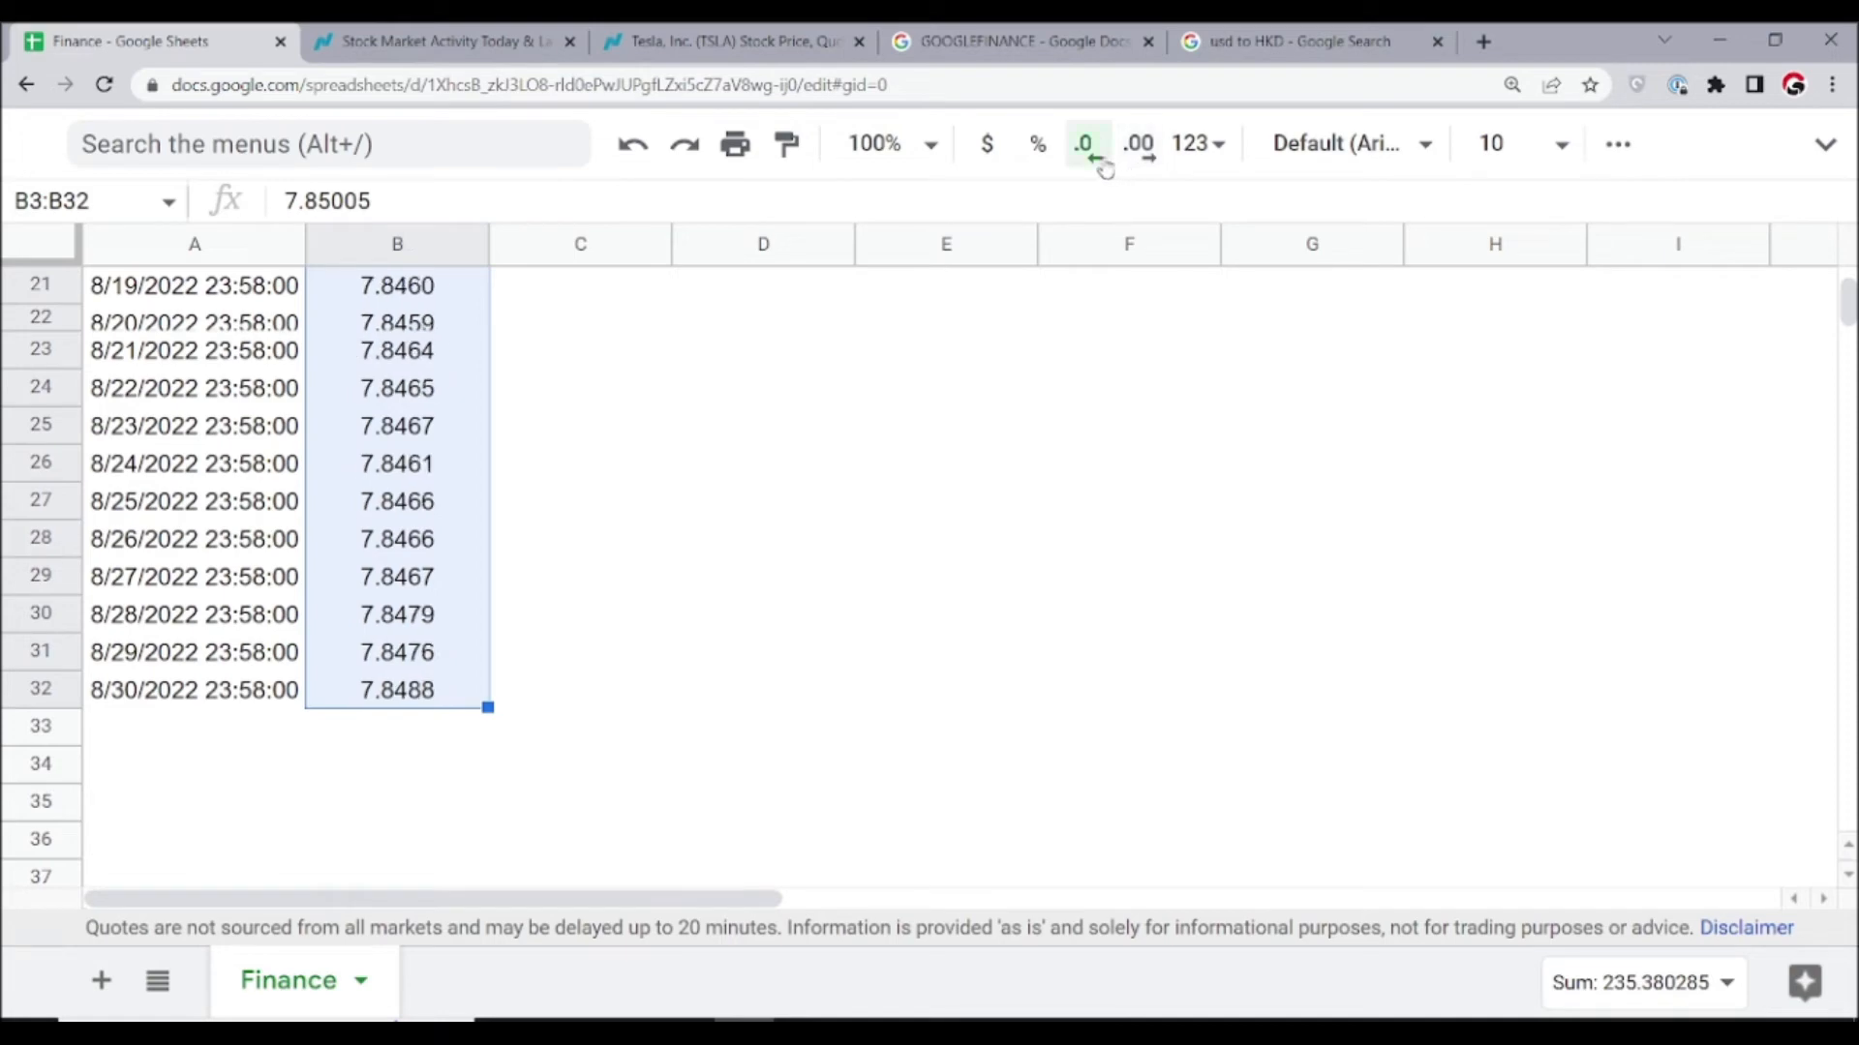
click(1098, 162)
click(1102, 165)
scroll(140, 852, up, 8)
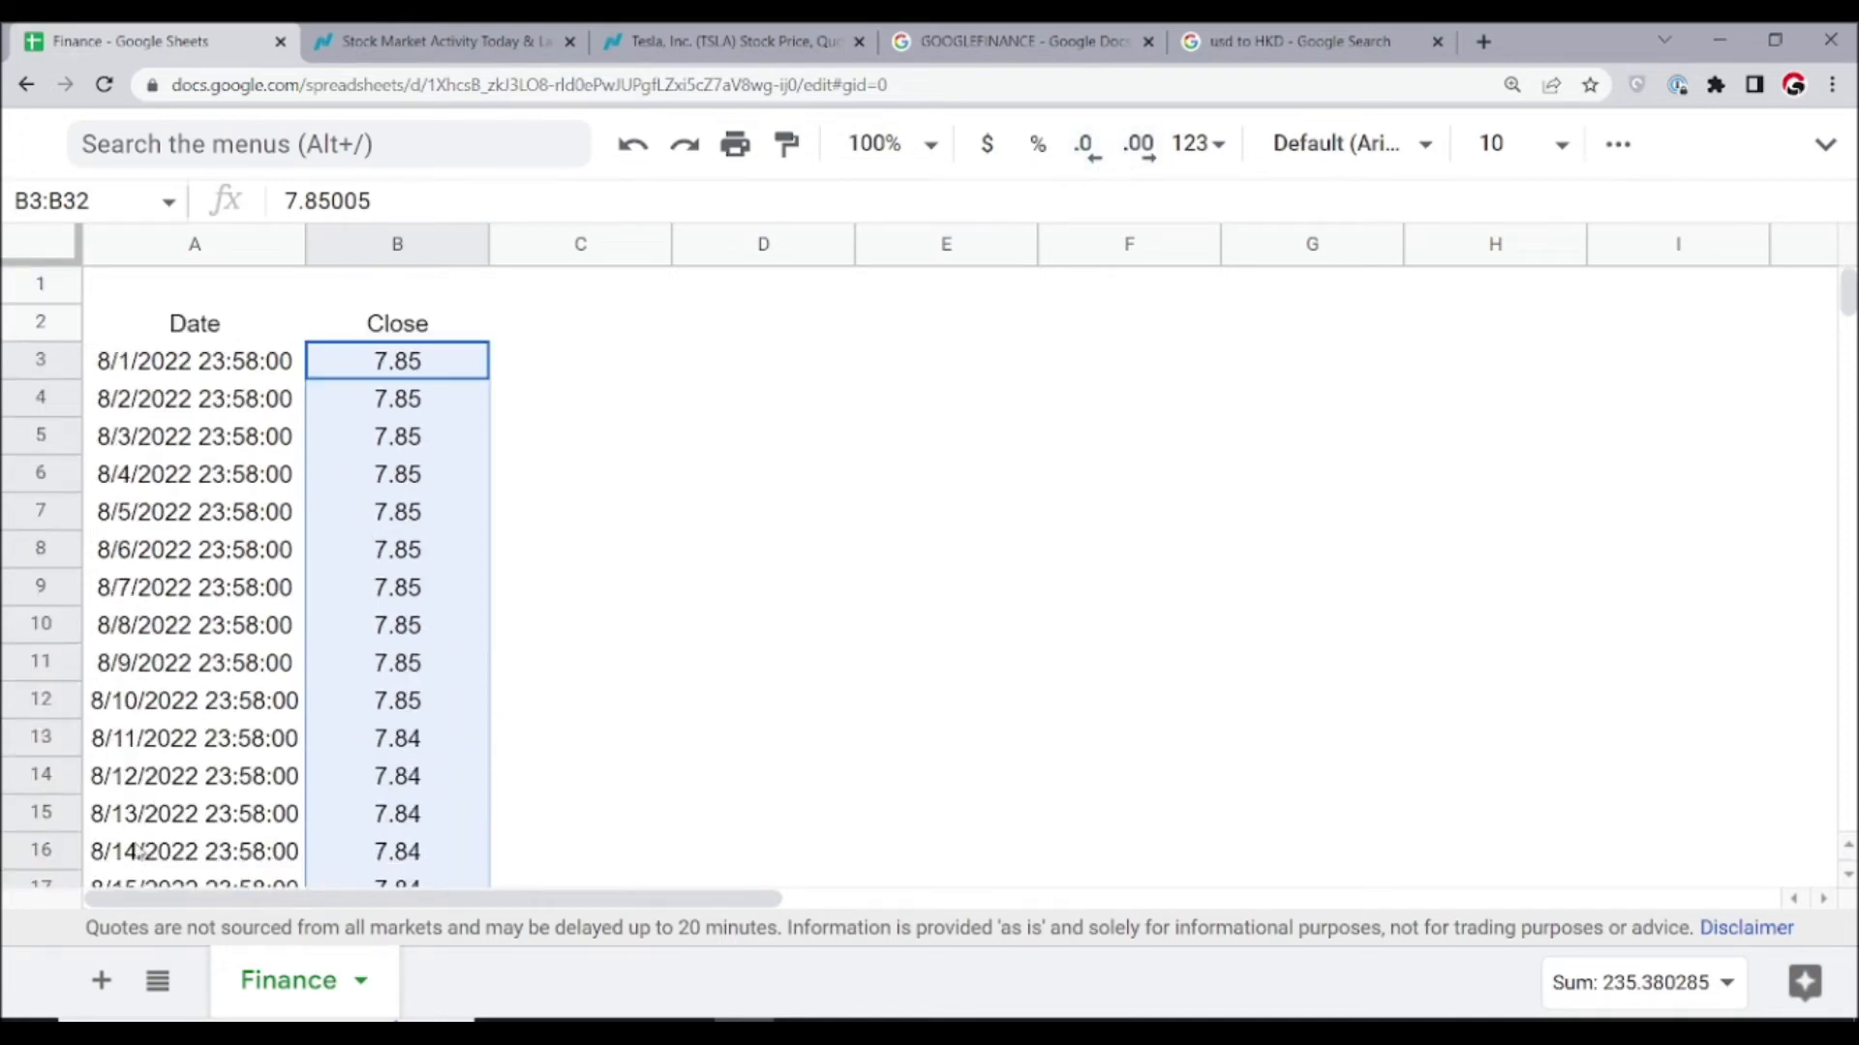
click(348, 777)
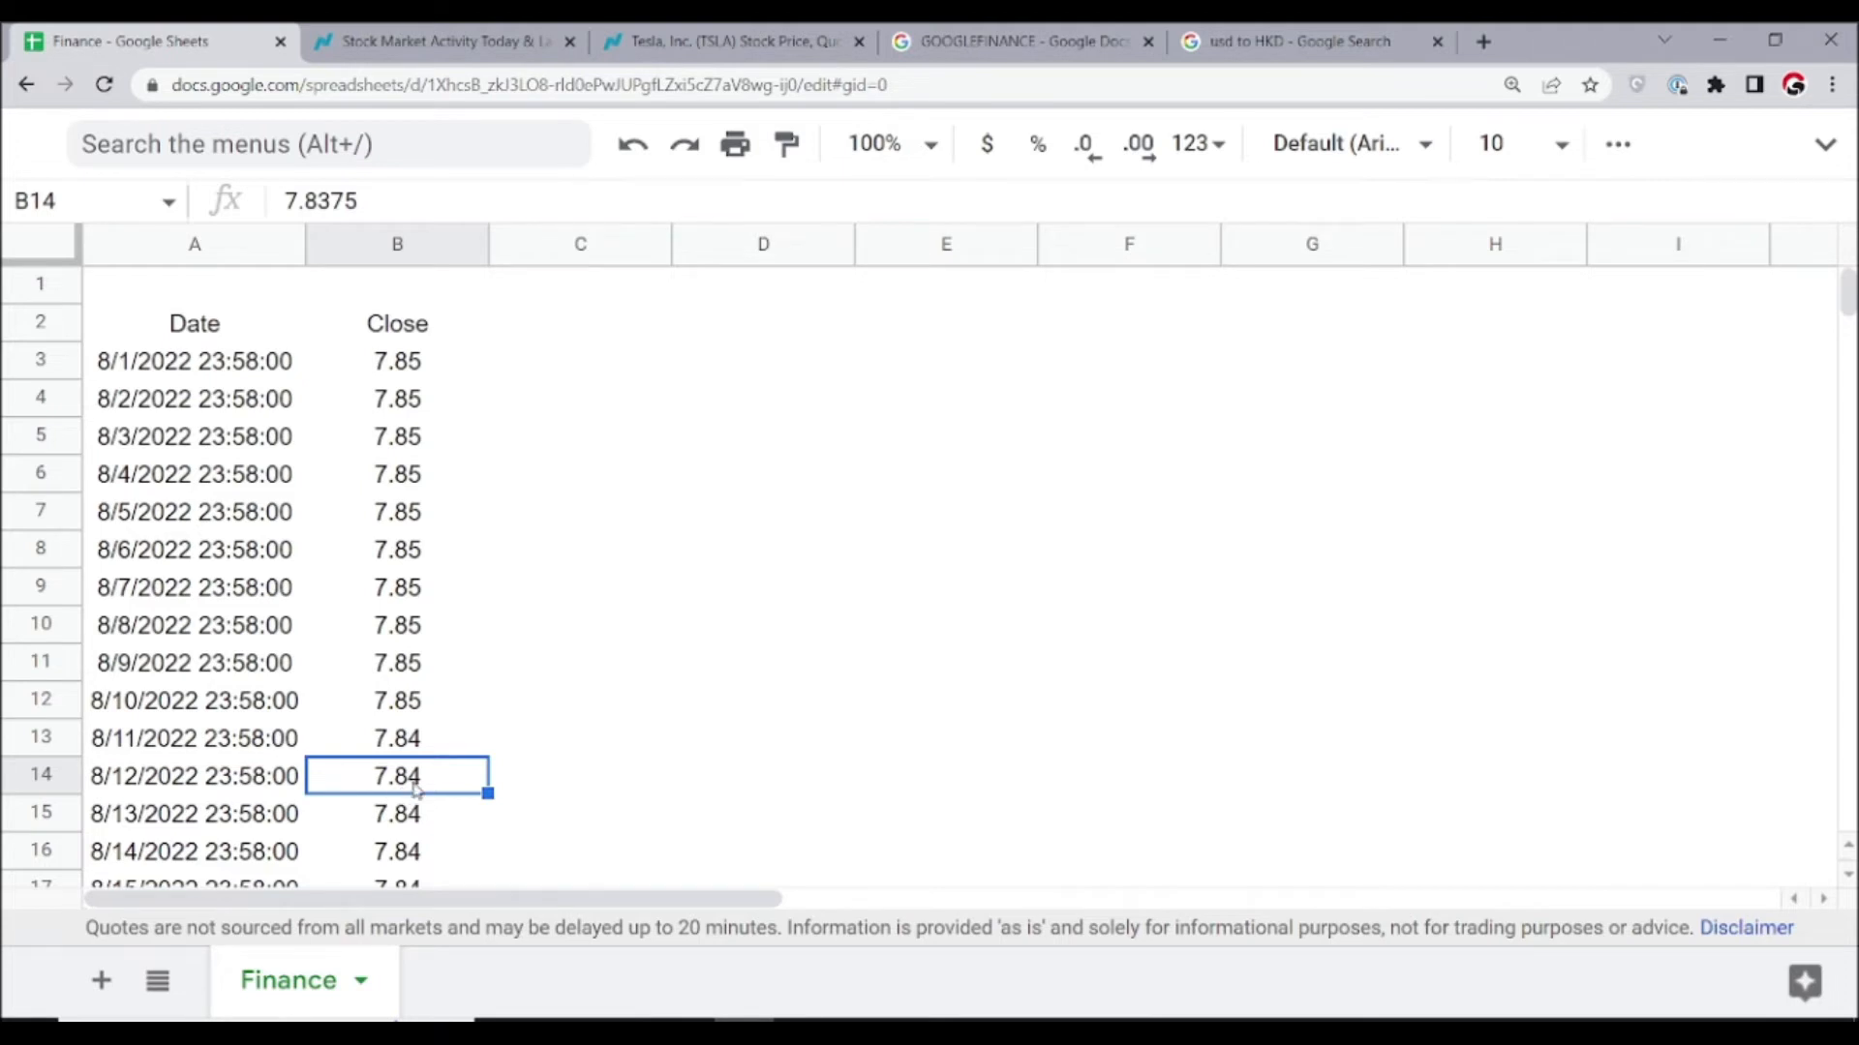
key(ctrl+Up)
key(Left)
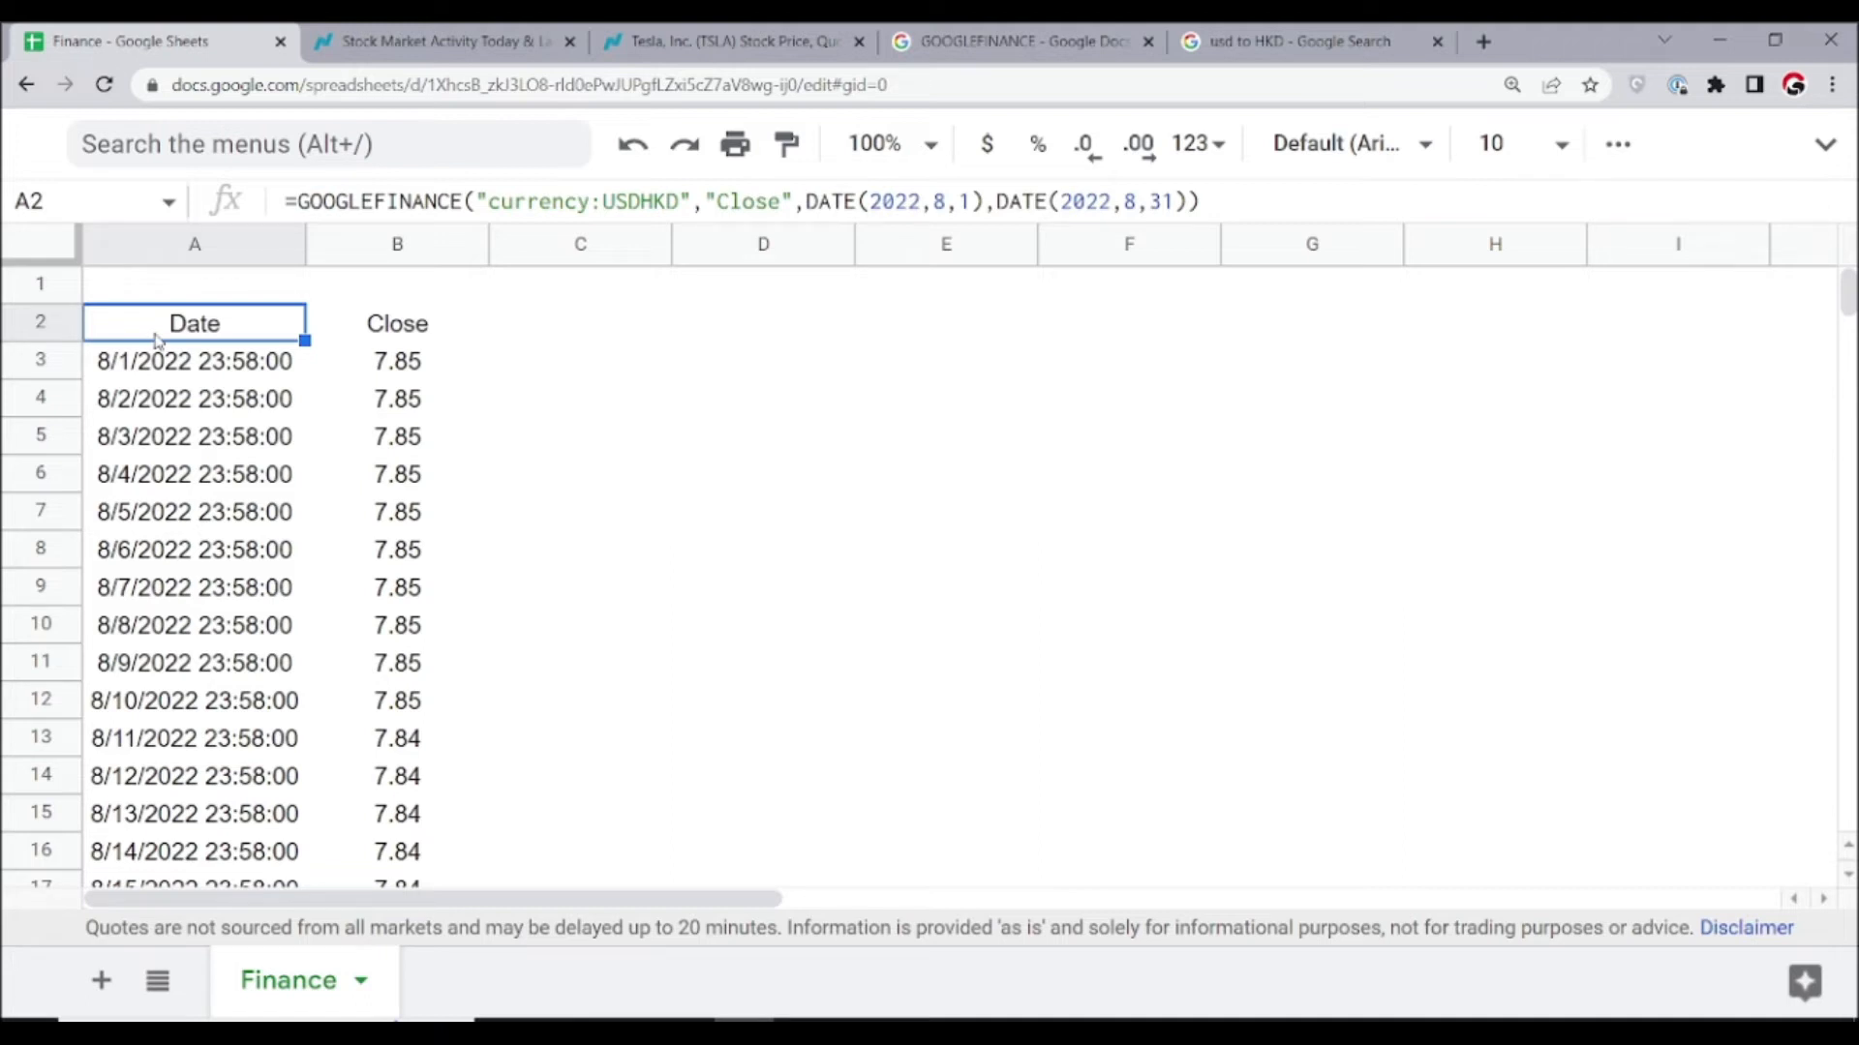
Examine the Nasdaq market activity page, highlight "nasdaq" in its web address and return to the Finance sheet
click(453, 53)
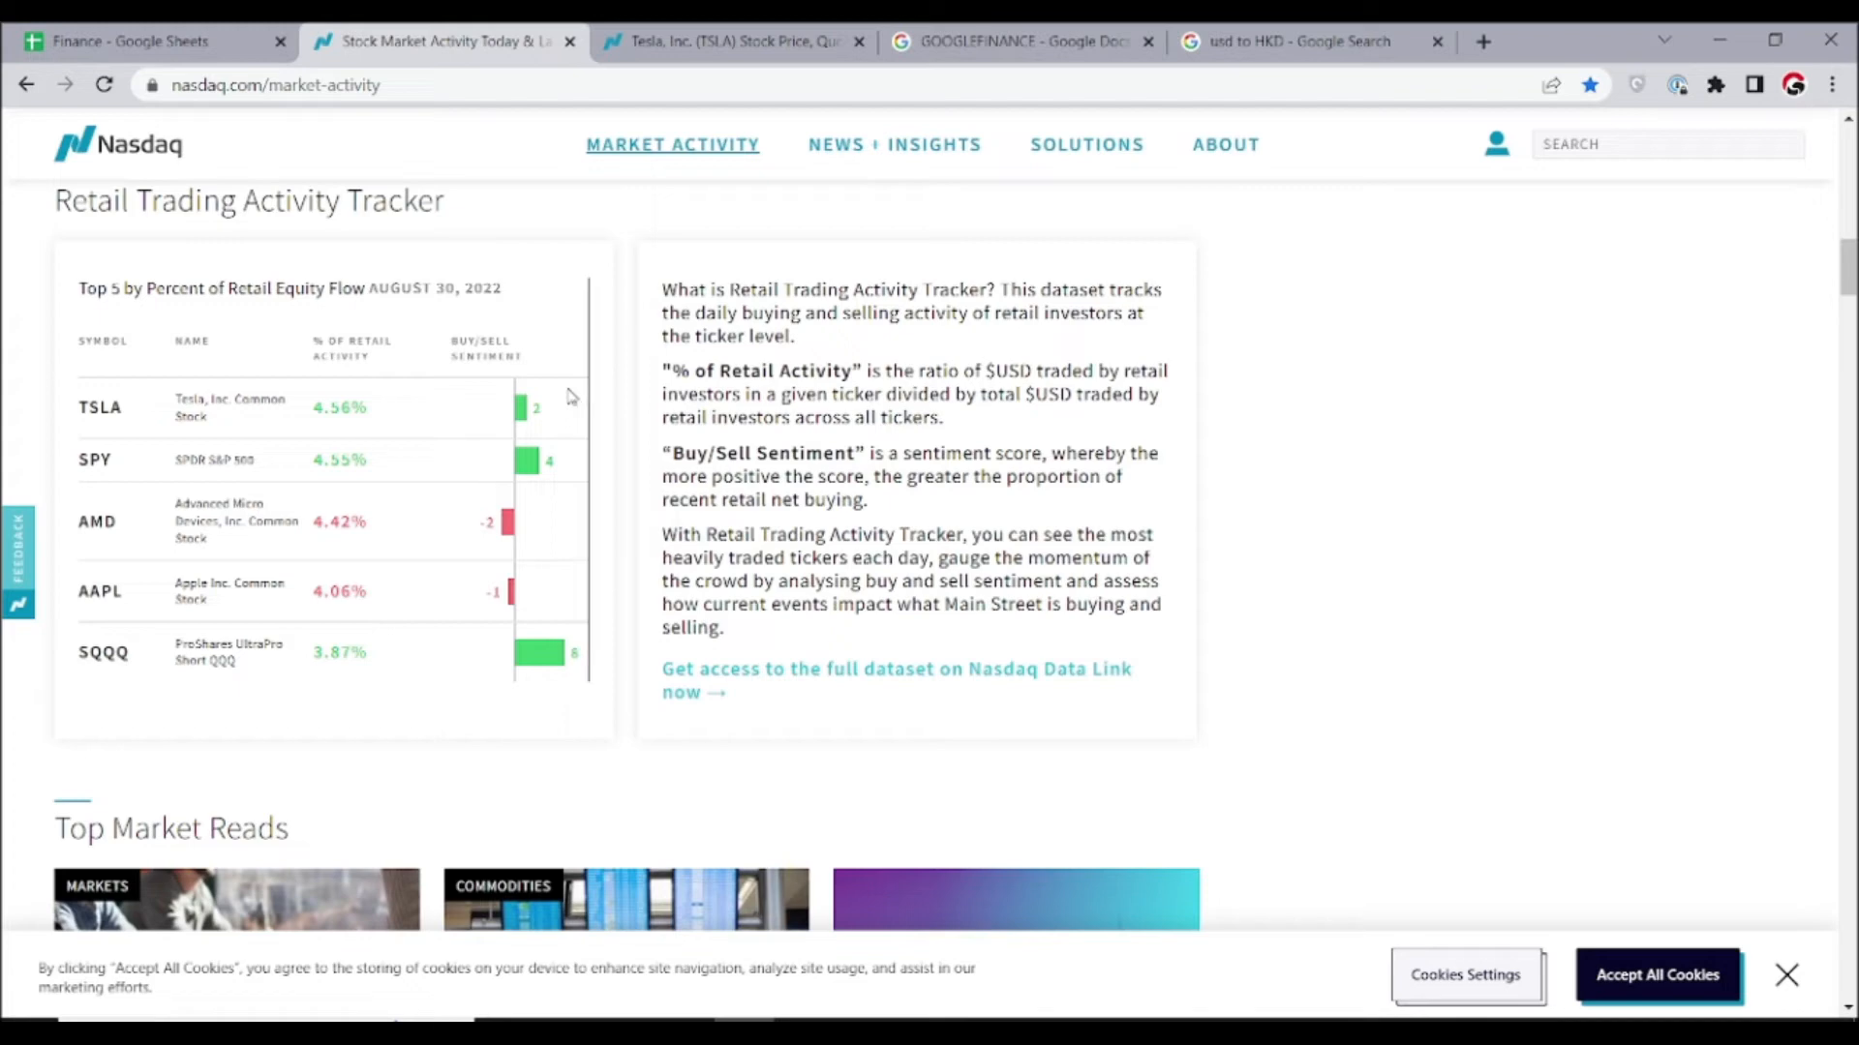
click(229, 87)
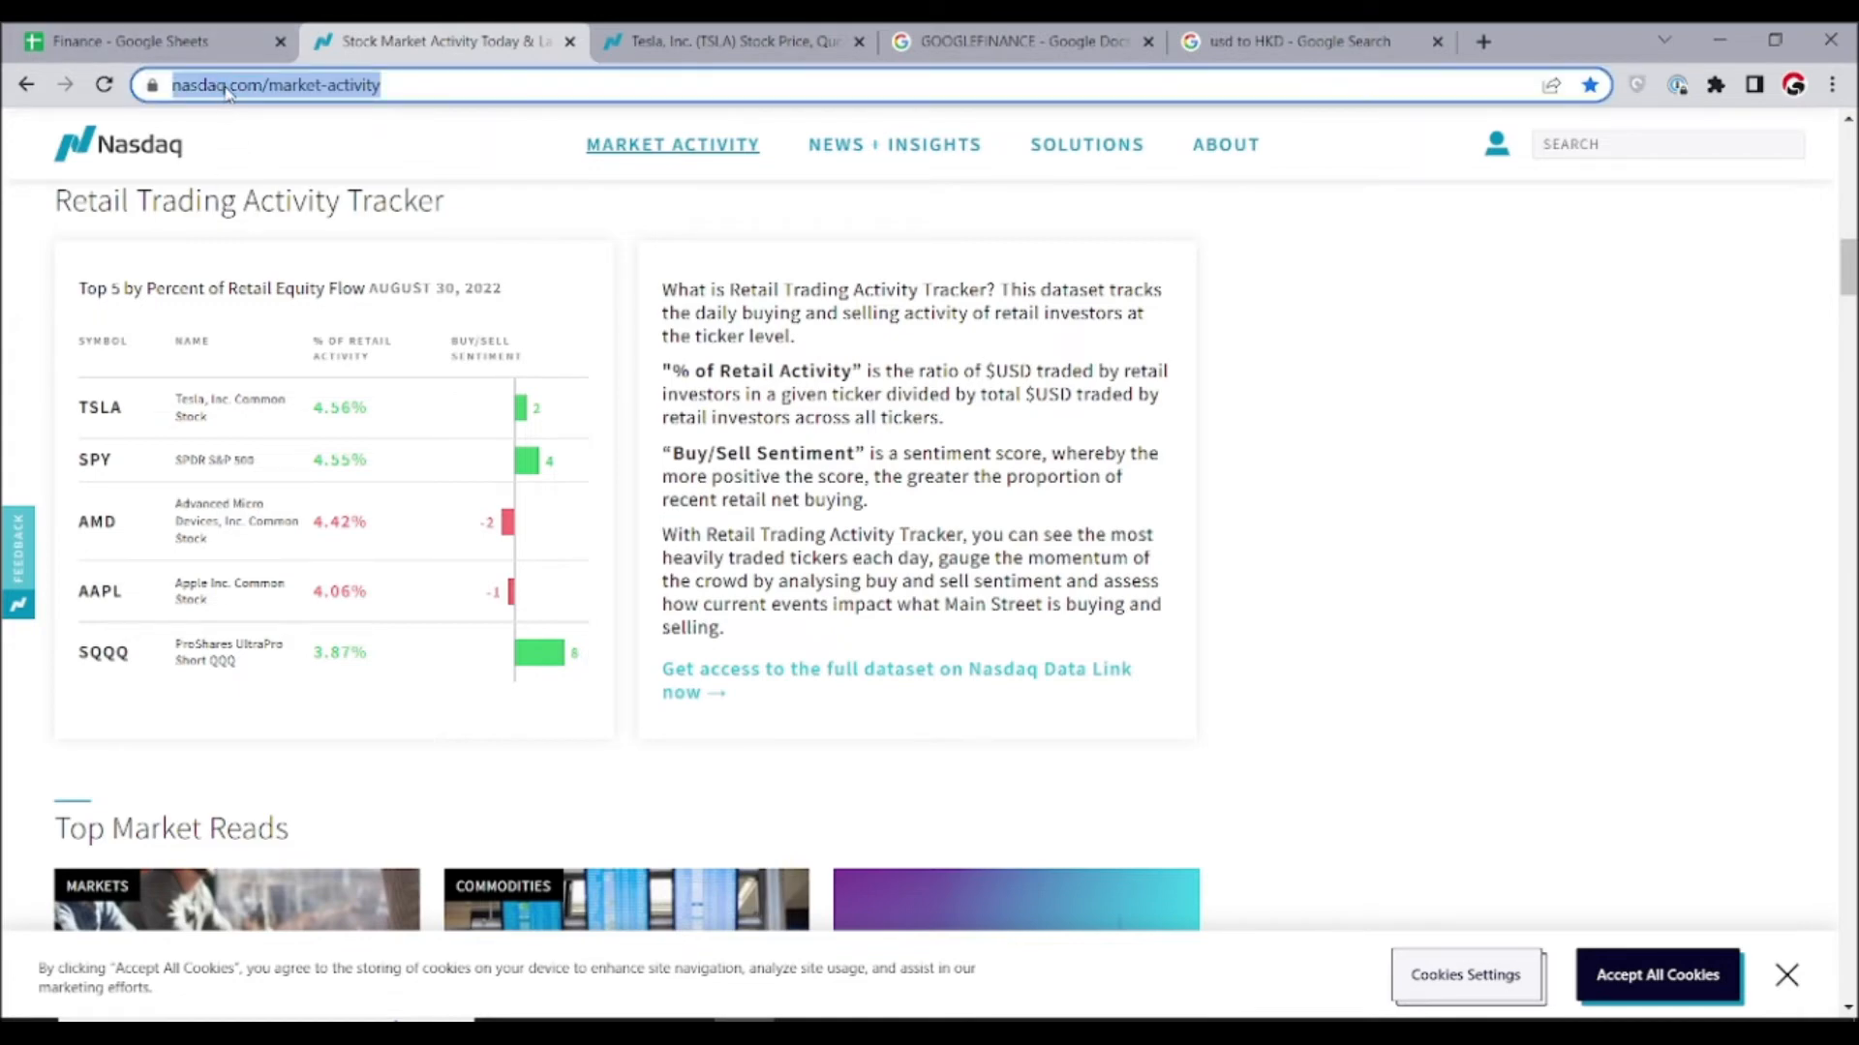
click(229, 87)
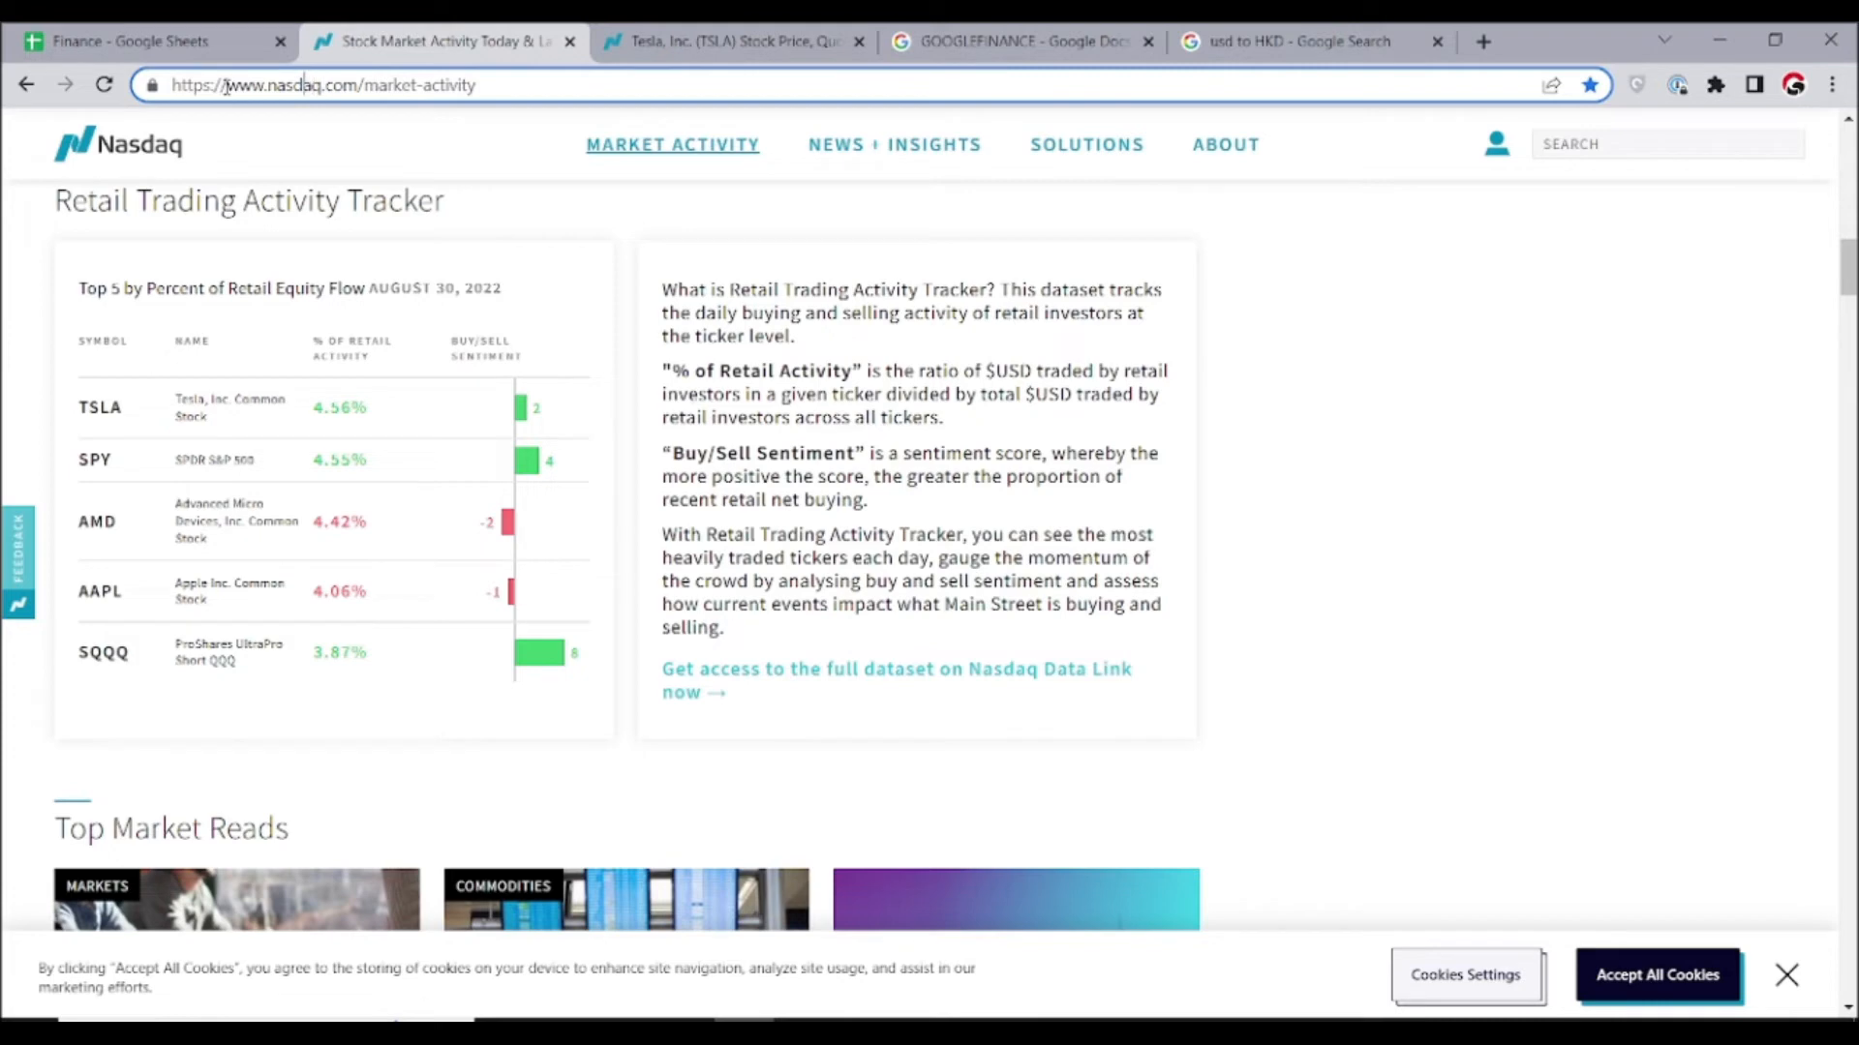
key(ctrl+Left)
key(shift+Right)
key(shift+Right)
key(shift+Right)
key(shift+Right)
key(shift+Right)
key(shift+Right)
click(218, 41)
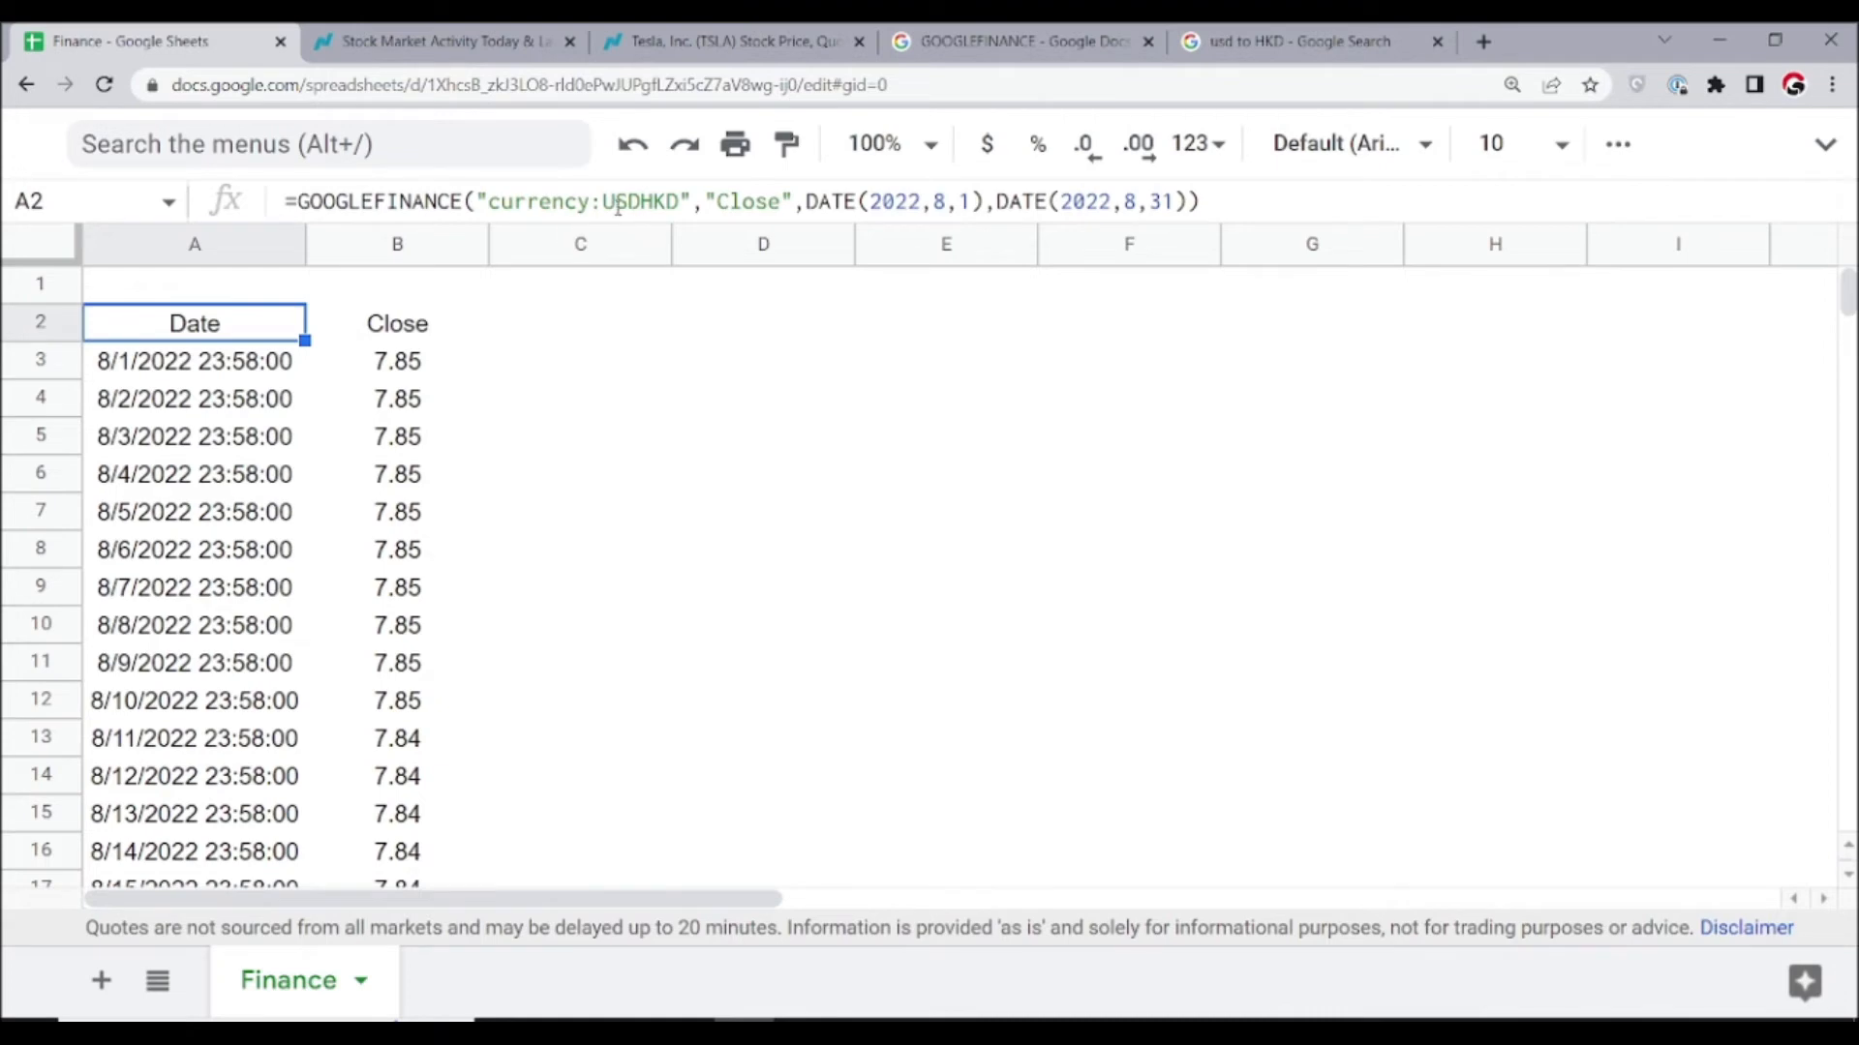
Replace "currency" in the A2 formula's ticker with NSDAQ and look up Tesla's symbol on the Nasdaq page
drag(589, 200, 488, 200)
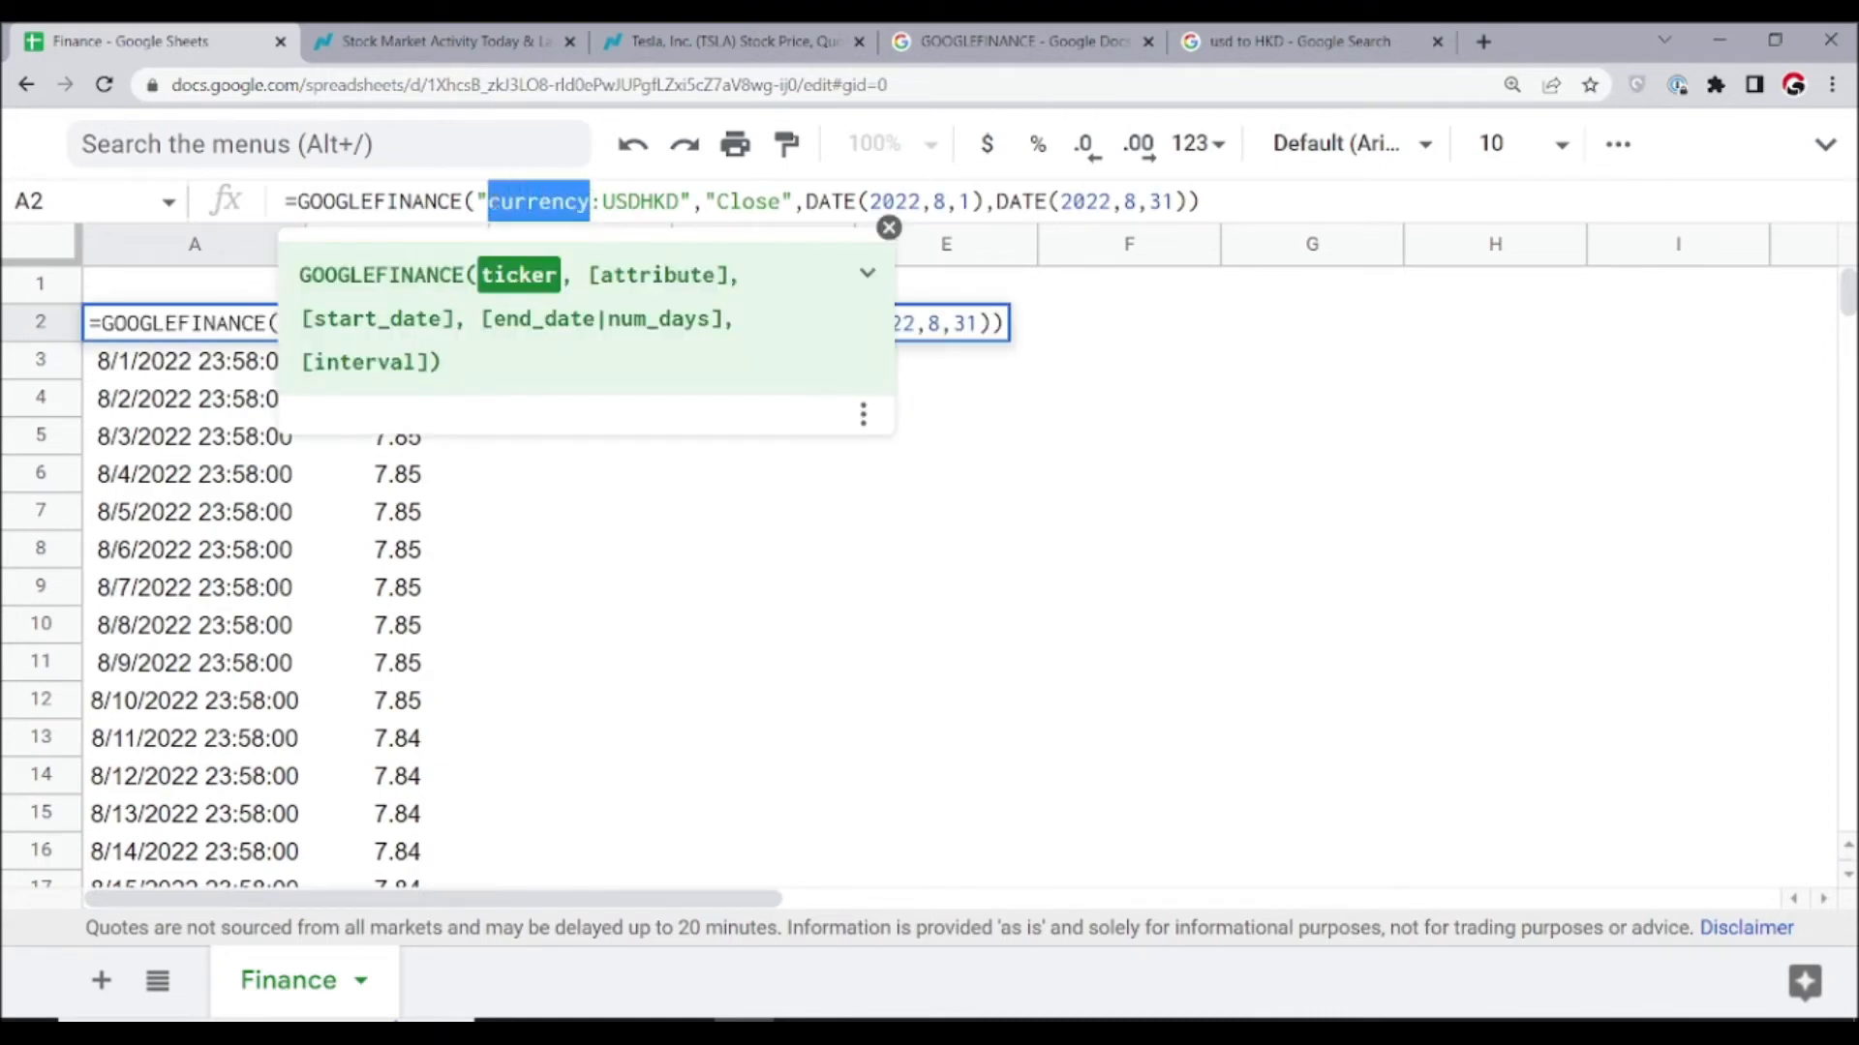
text(NSDAQ)
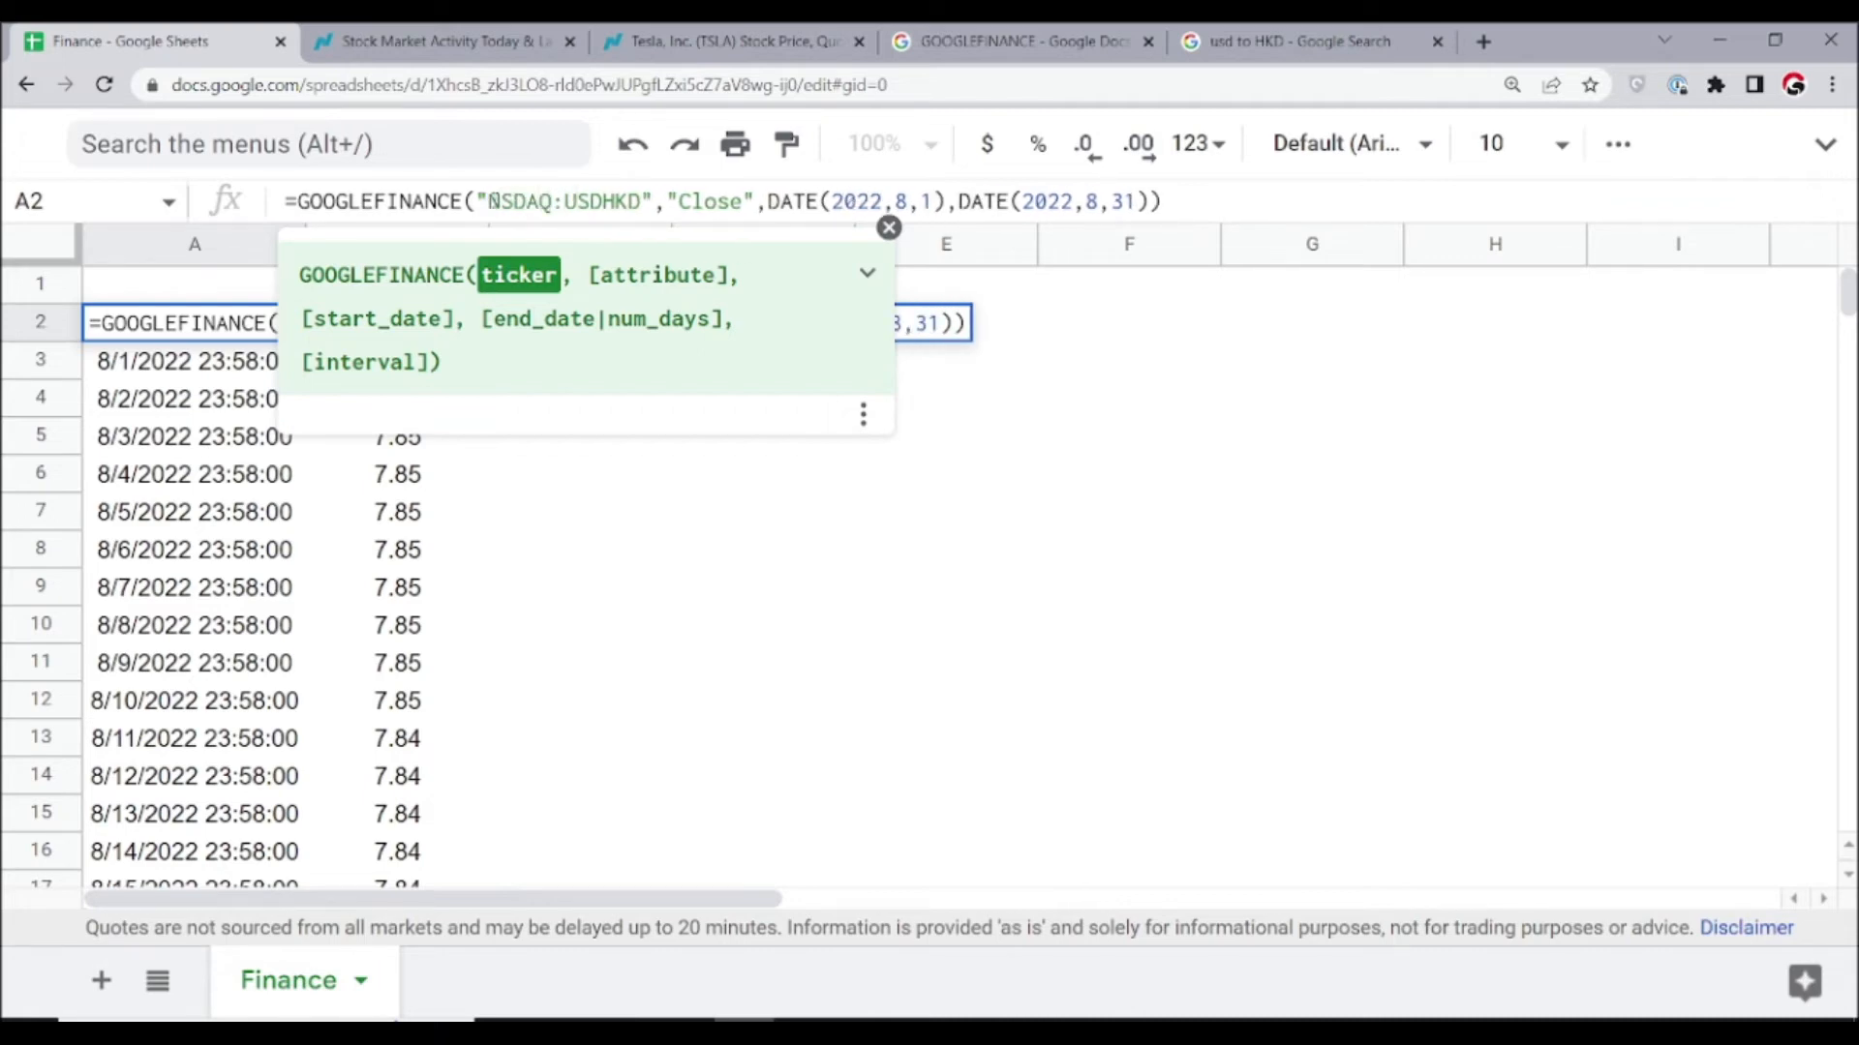
click(474, 42)
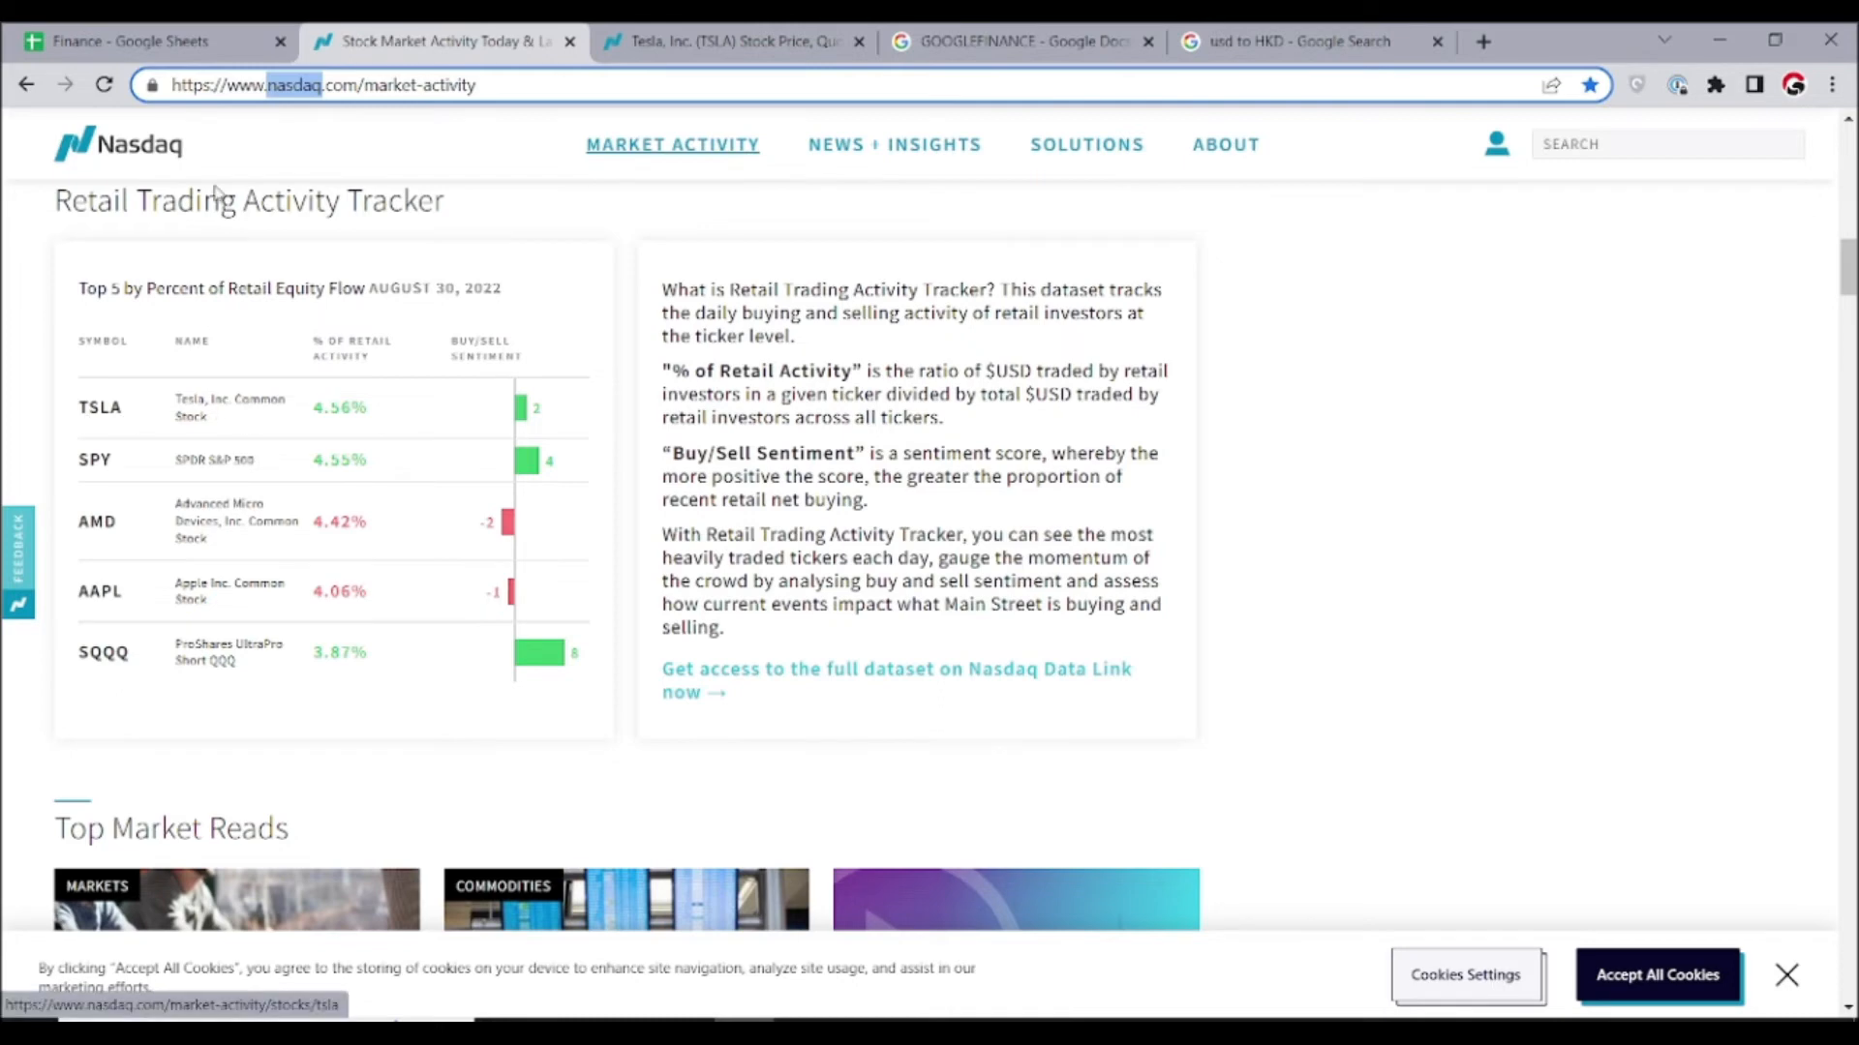
click(184, 45)
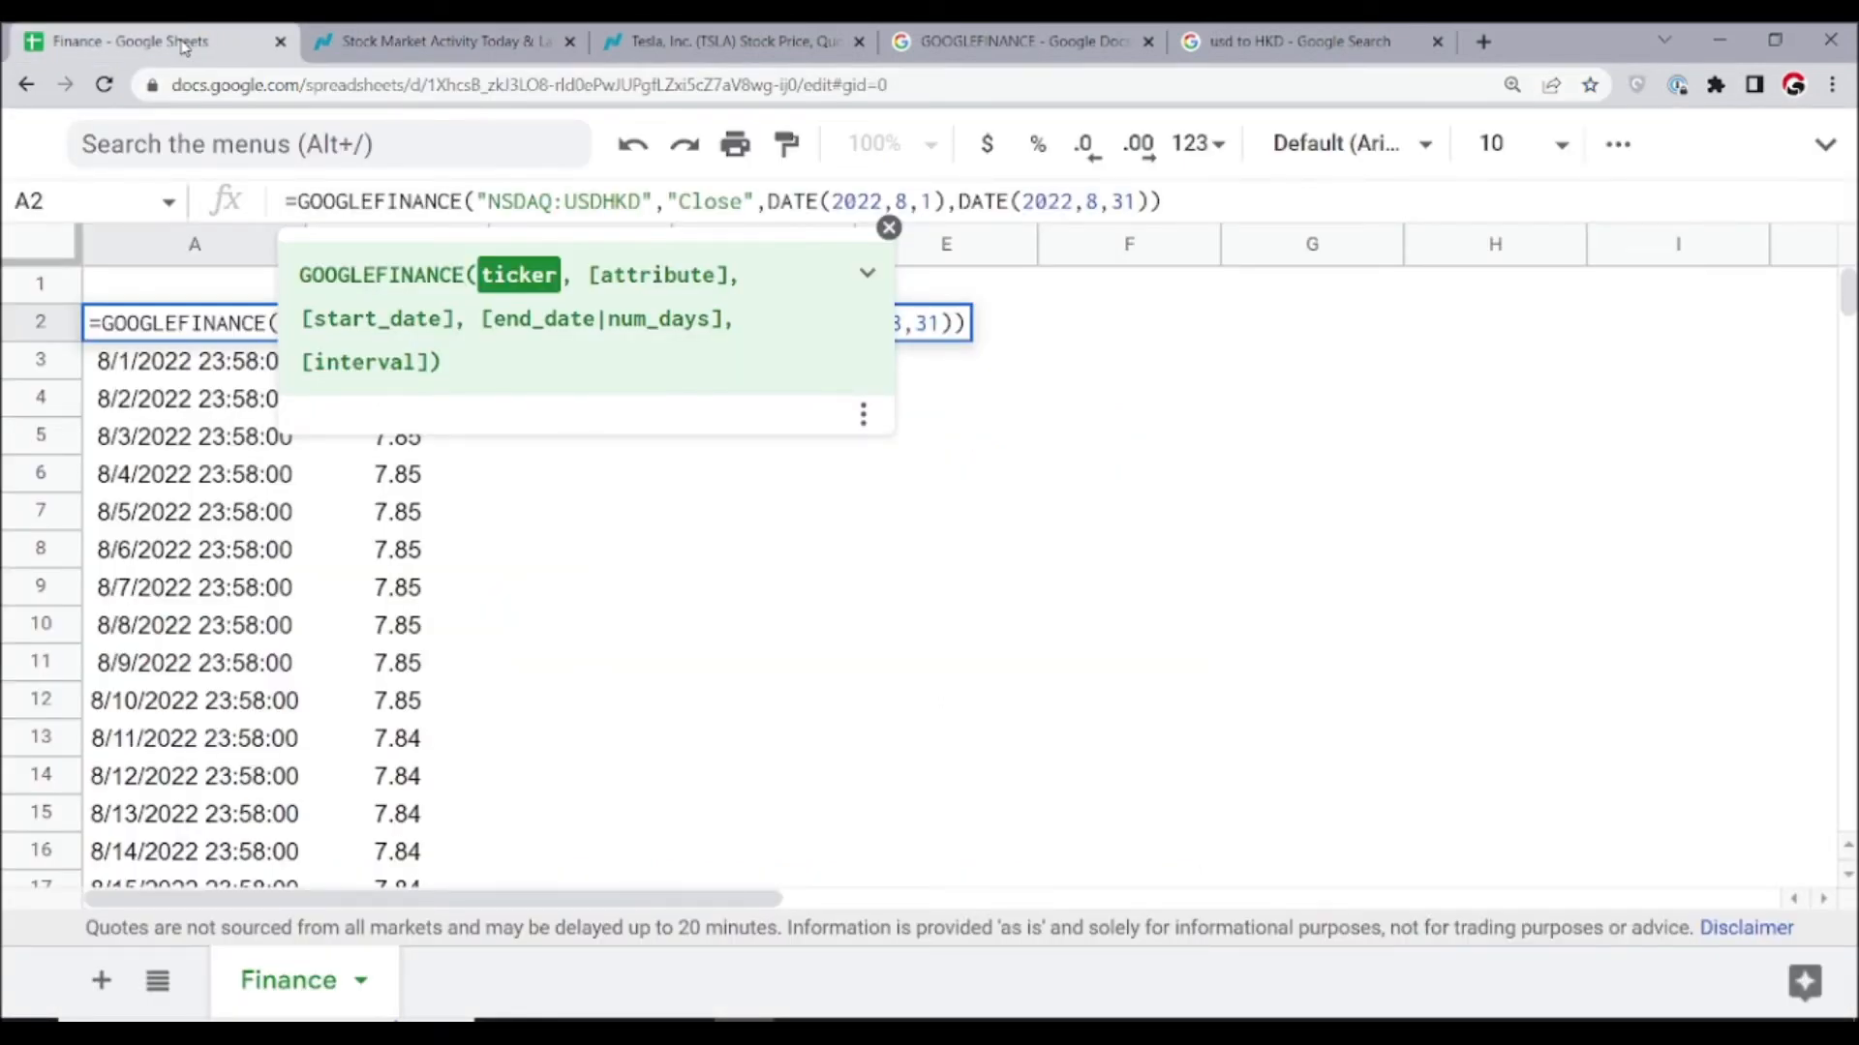
Replace USDHKD with TSLA in the A2 formula's ticker, enter the formula and reselect A2
key(shift+Right)
key(shift+Right)
key(shift+Right)
key(shift+Right)
key(shift+Right)
key(shift+Right)
text(TSLA)
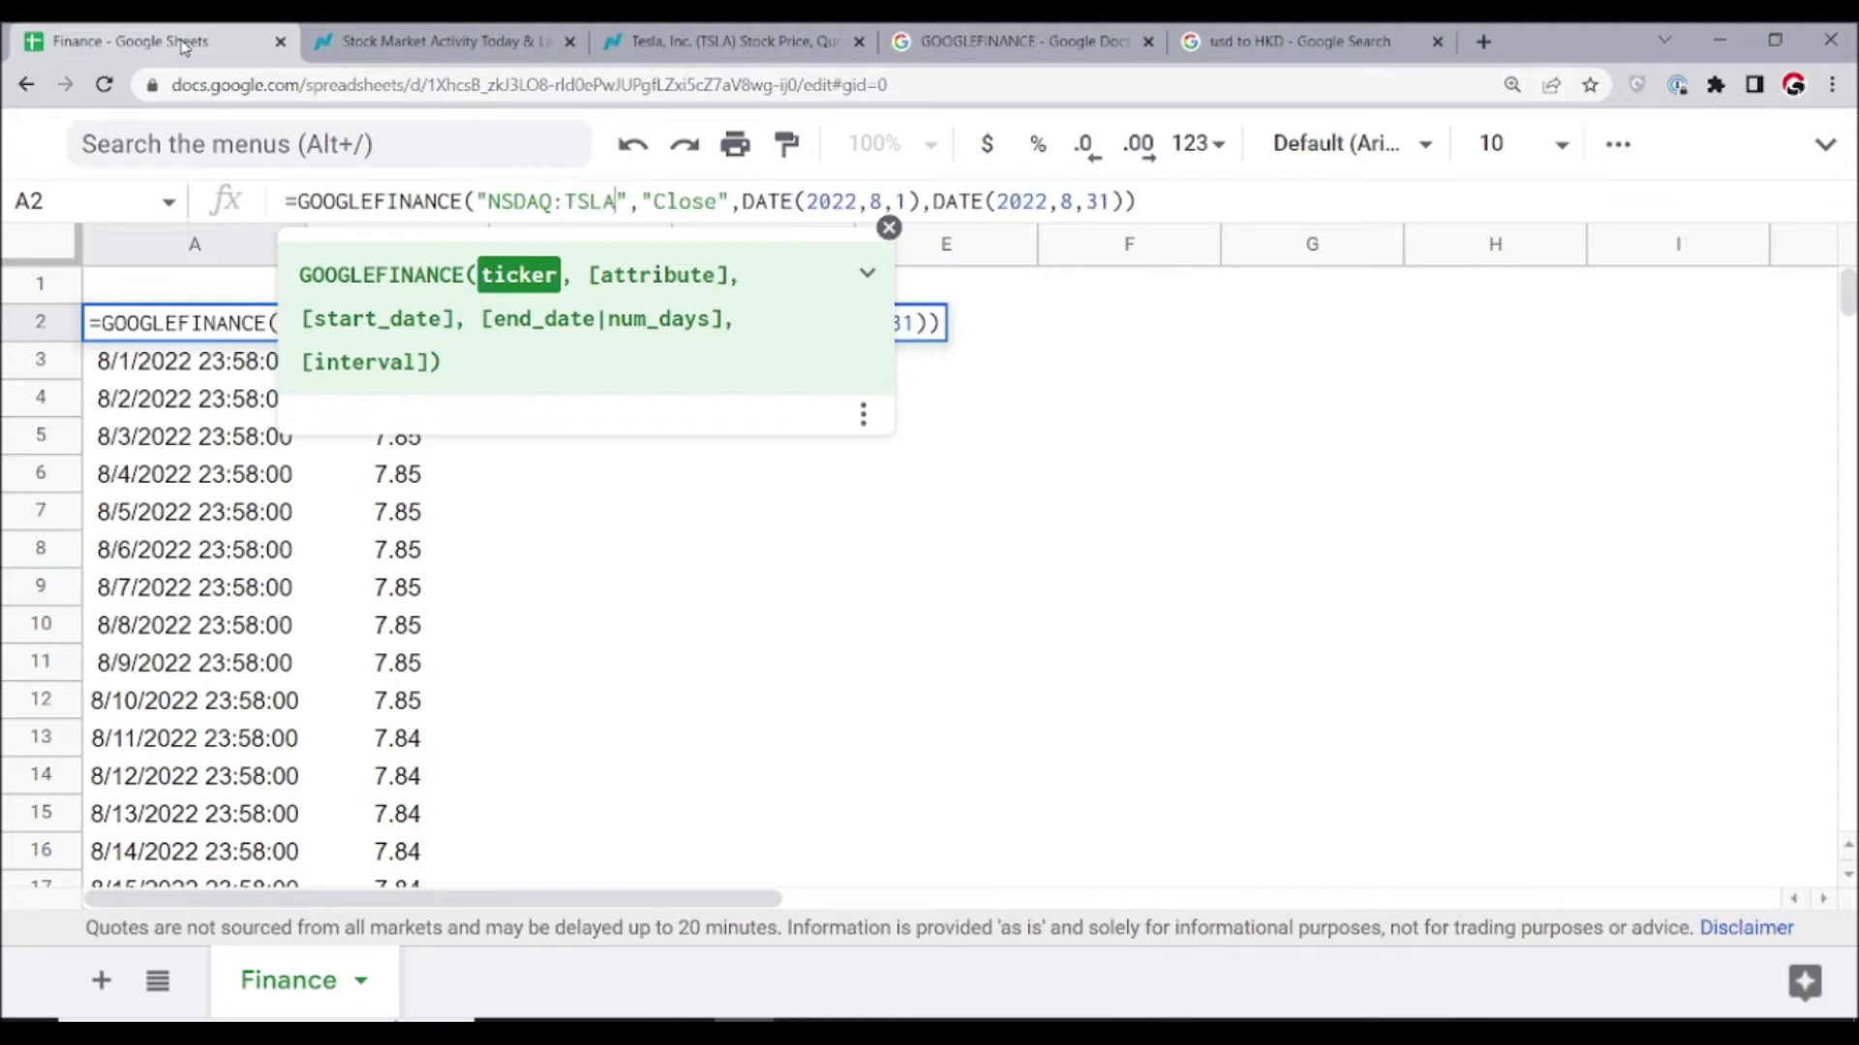
key(Return)
key(Up)
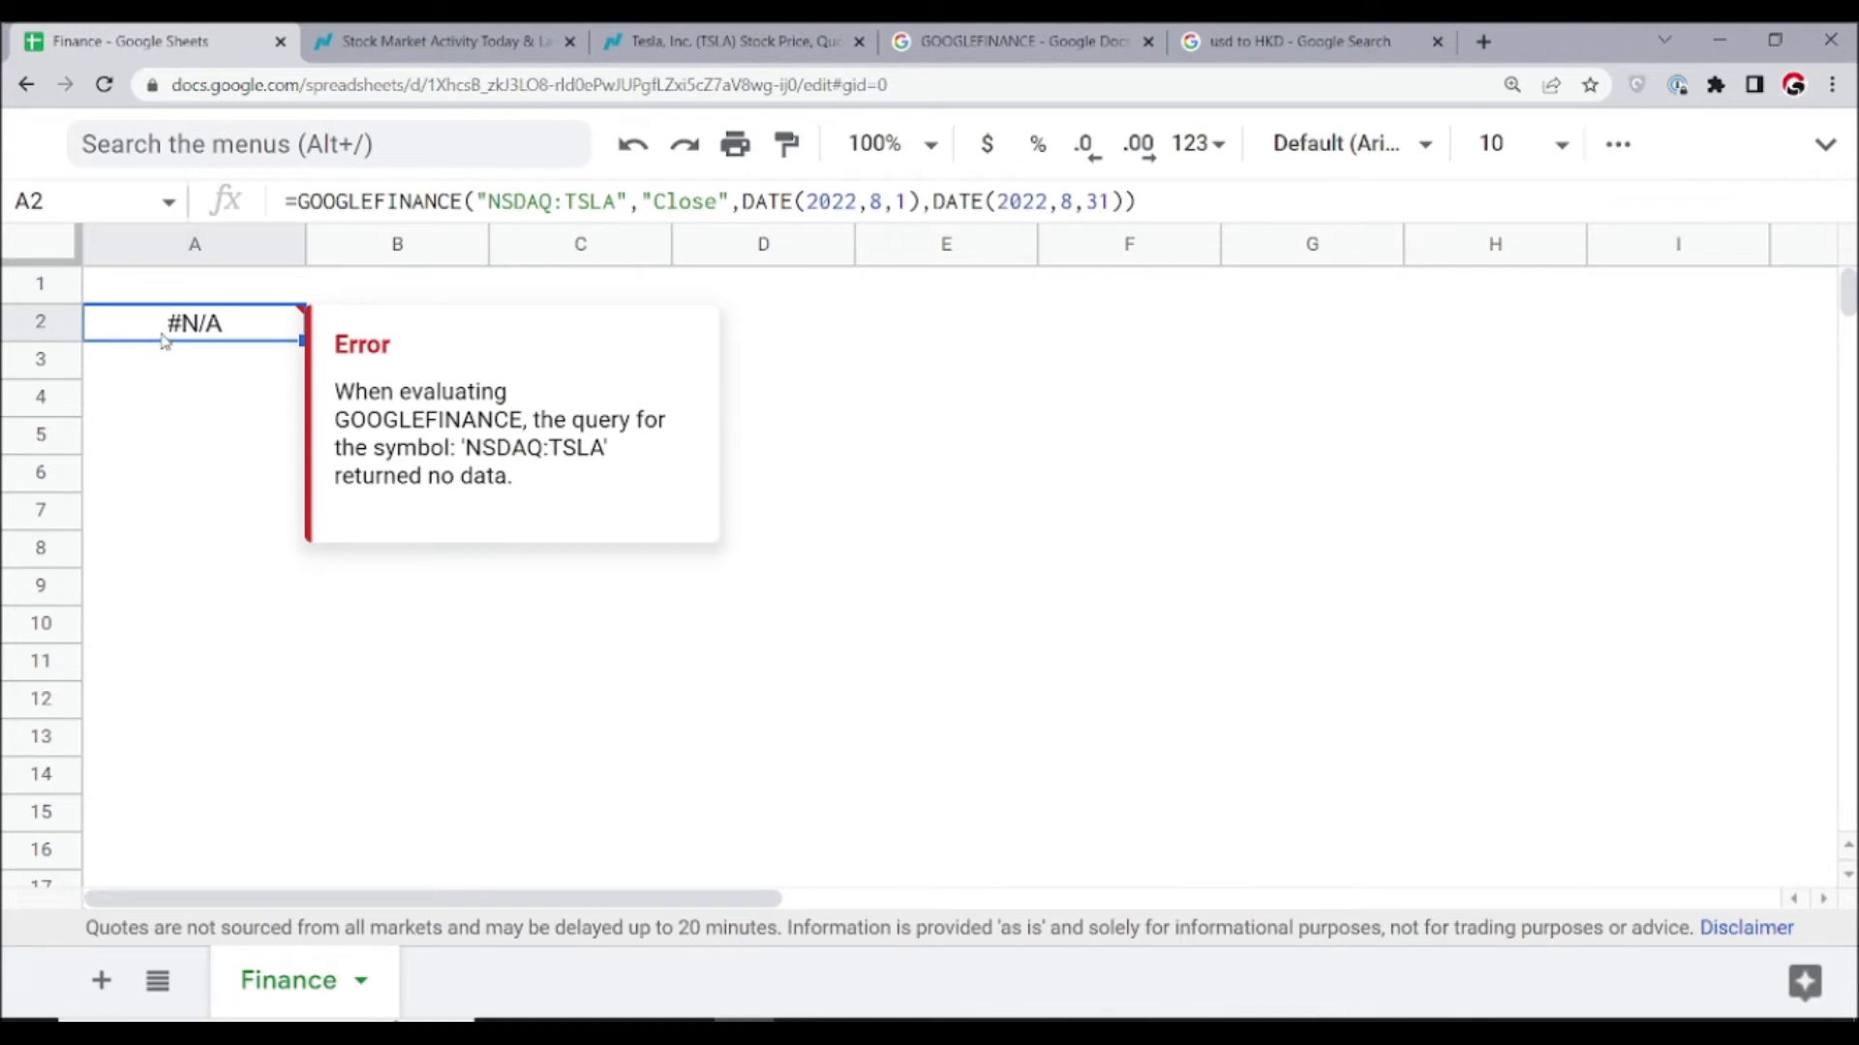
Recheck the exchange name on the Nasdaq page, correct the A2 ticker to NASDAQ:TSLA and enter the formula
key(ctrl+Tab)
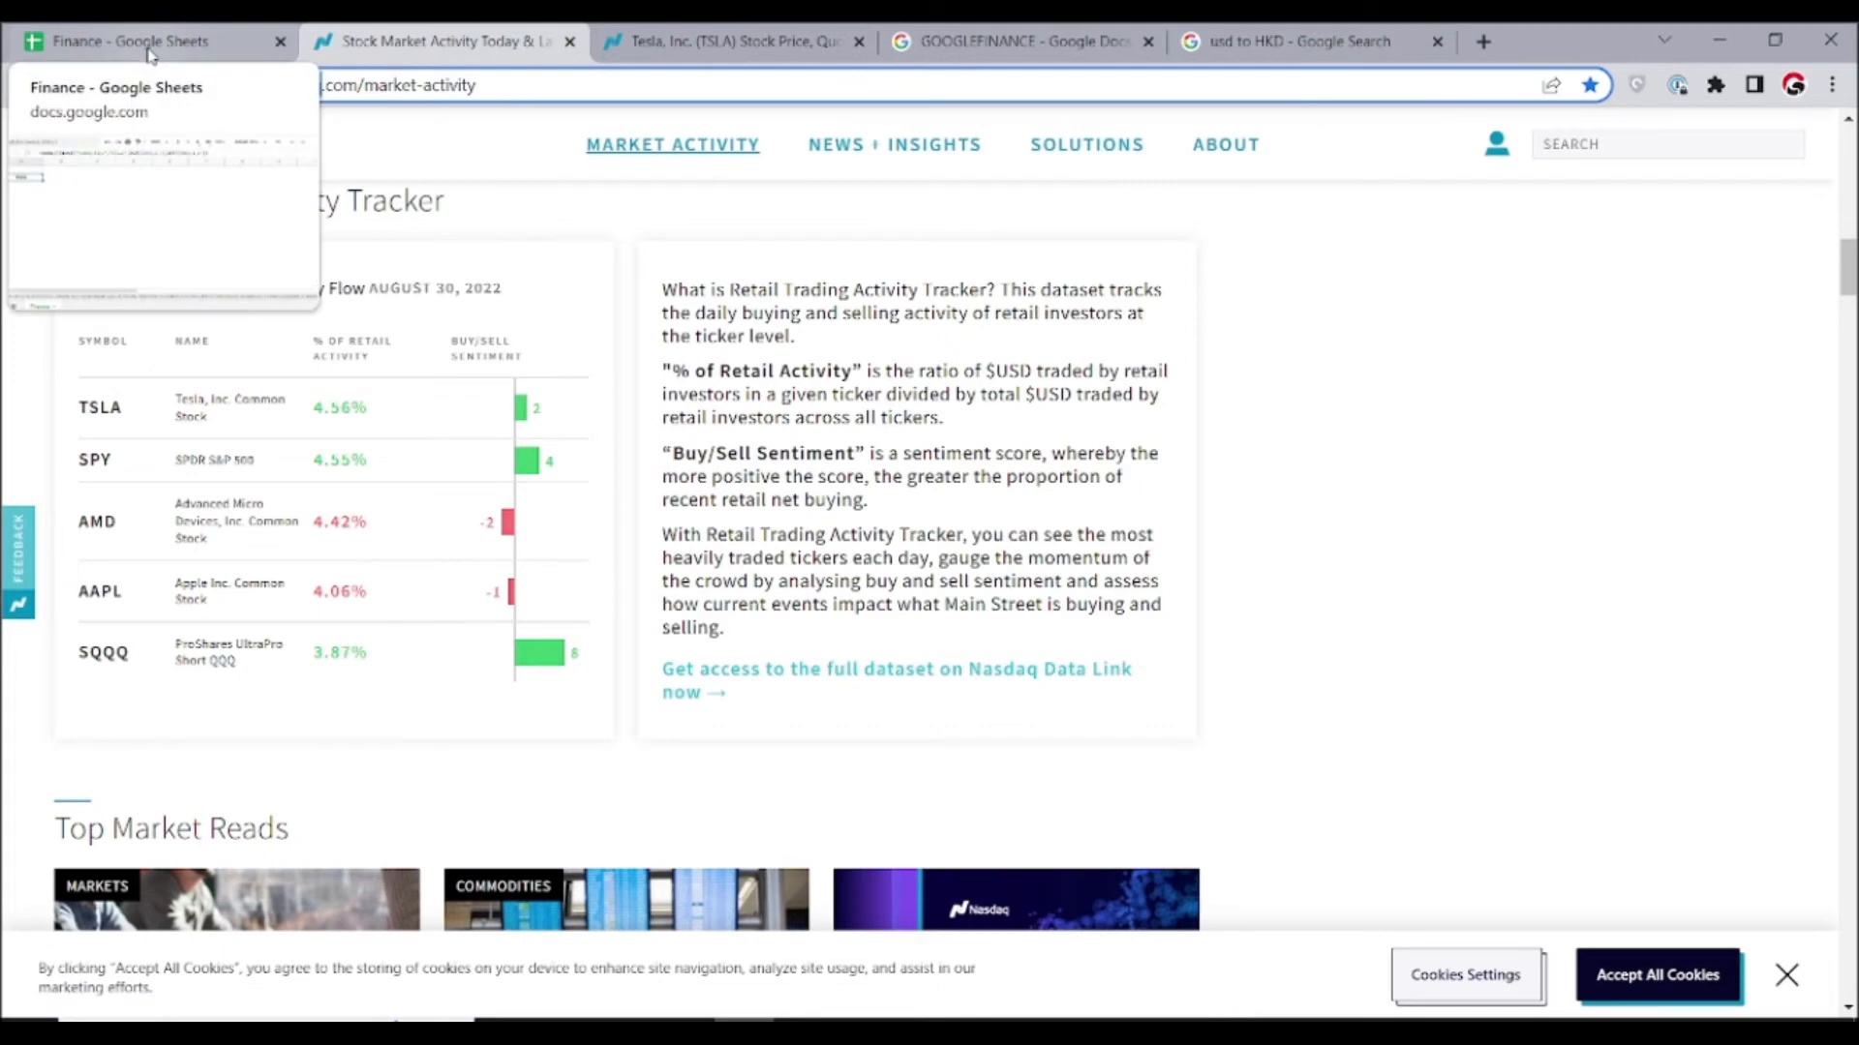
click(150, 47)
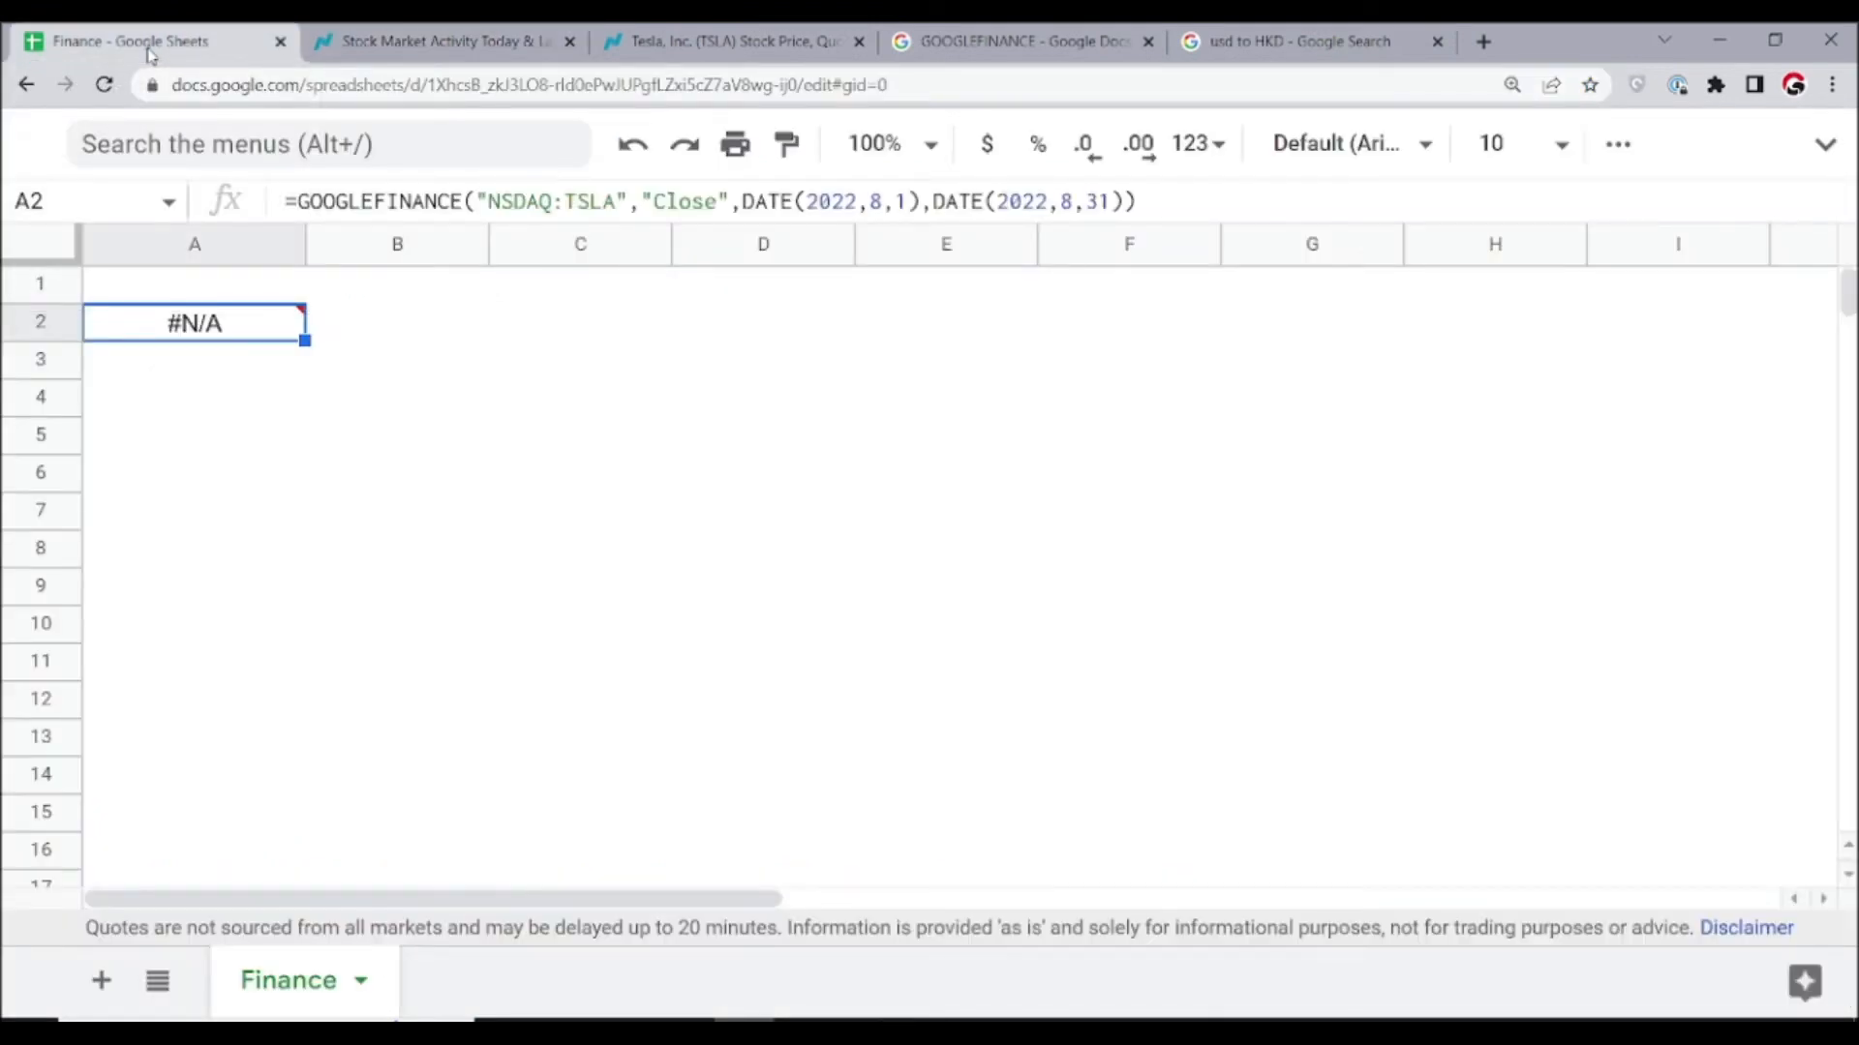
click(501, 203)
text(A)
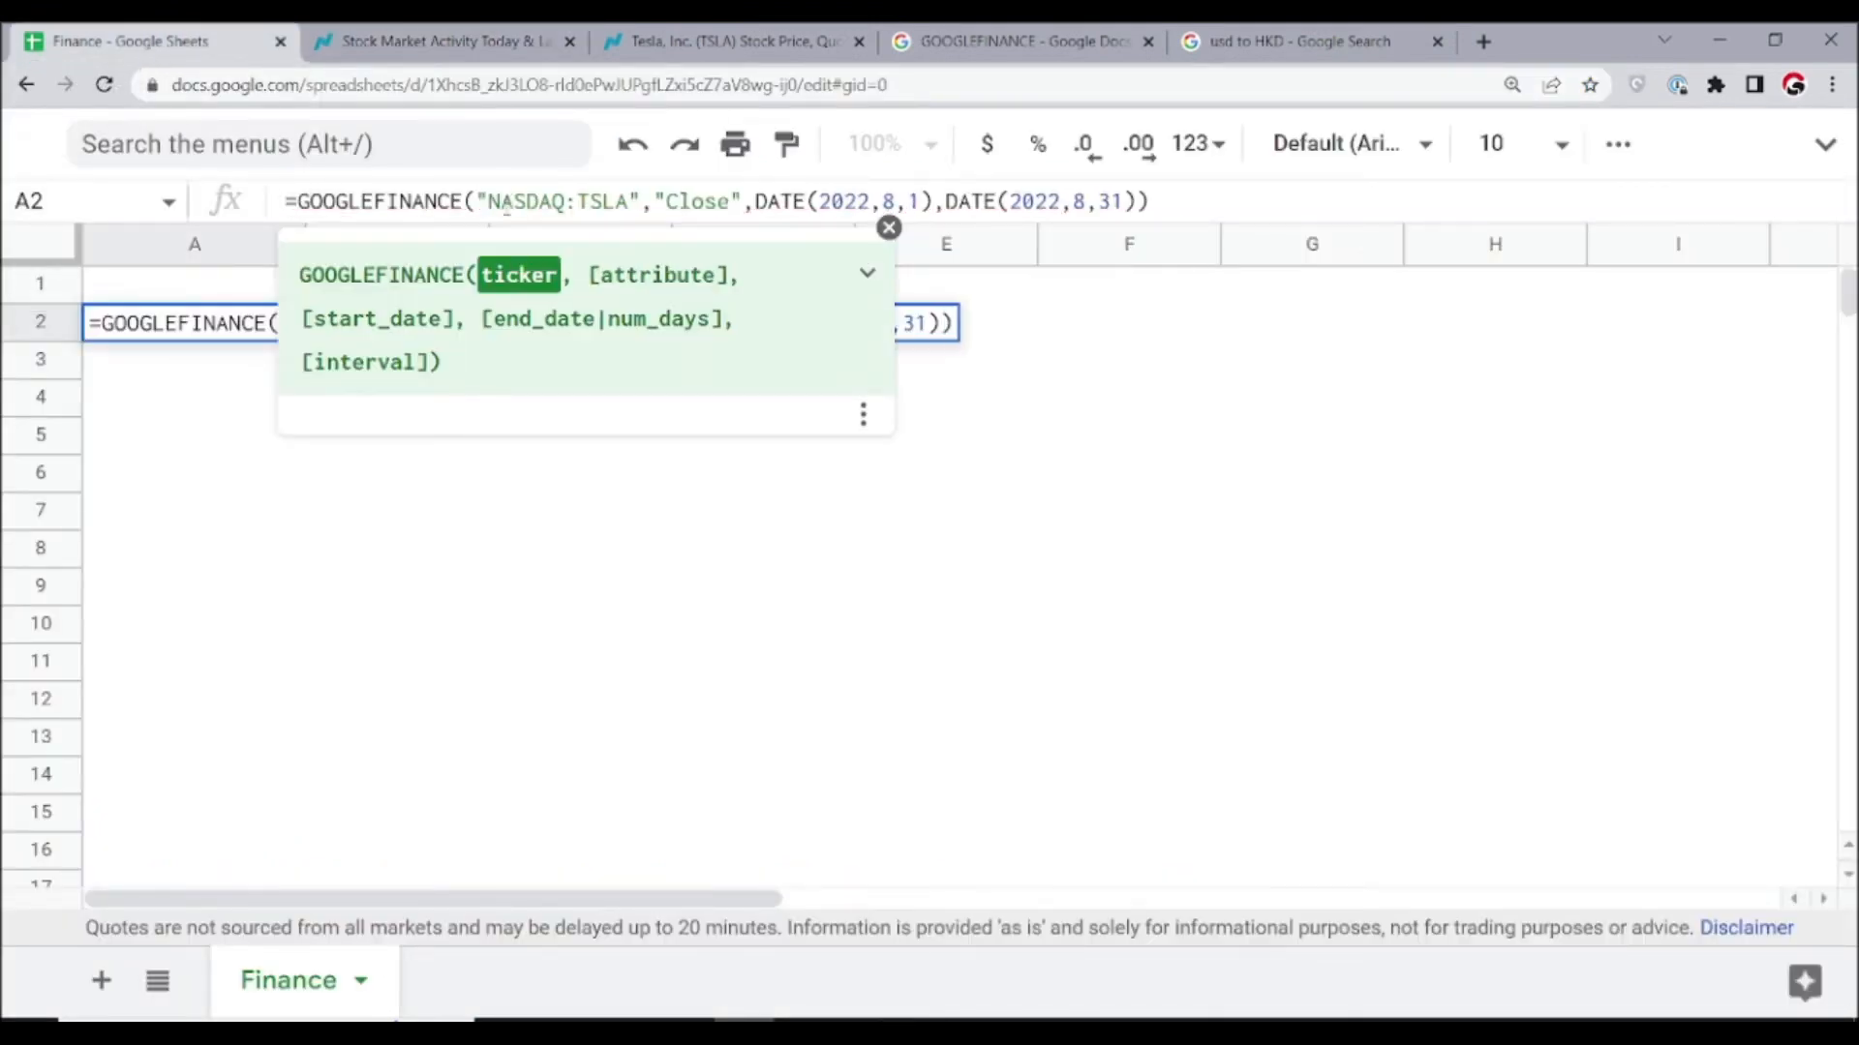
key(Return)
key(Up)
Review Tesla's August dates and closing prices from the start to the end of the list
key(Down)
key(Down)
key(Down)
key(Down)
key(Down)
key(Down)
key(Down)
key(Down)
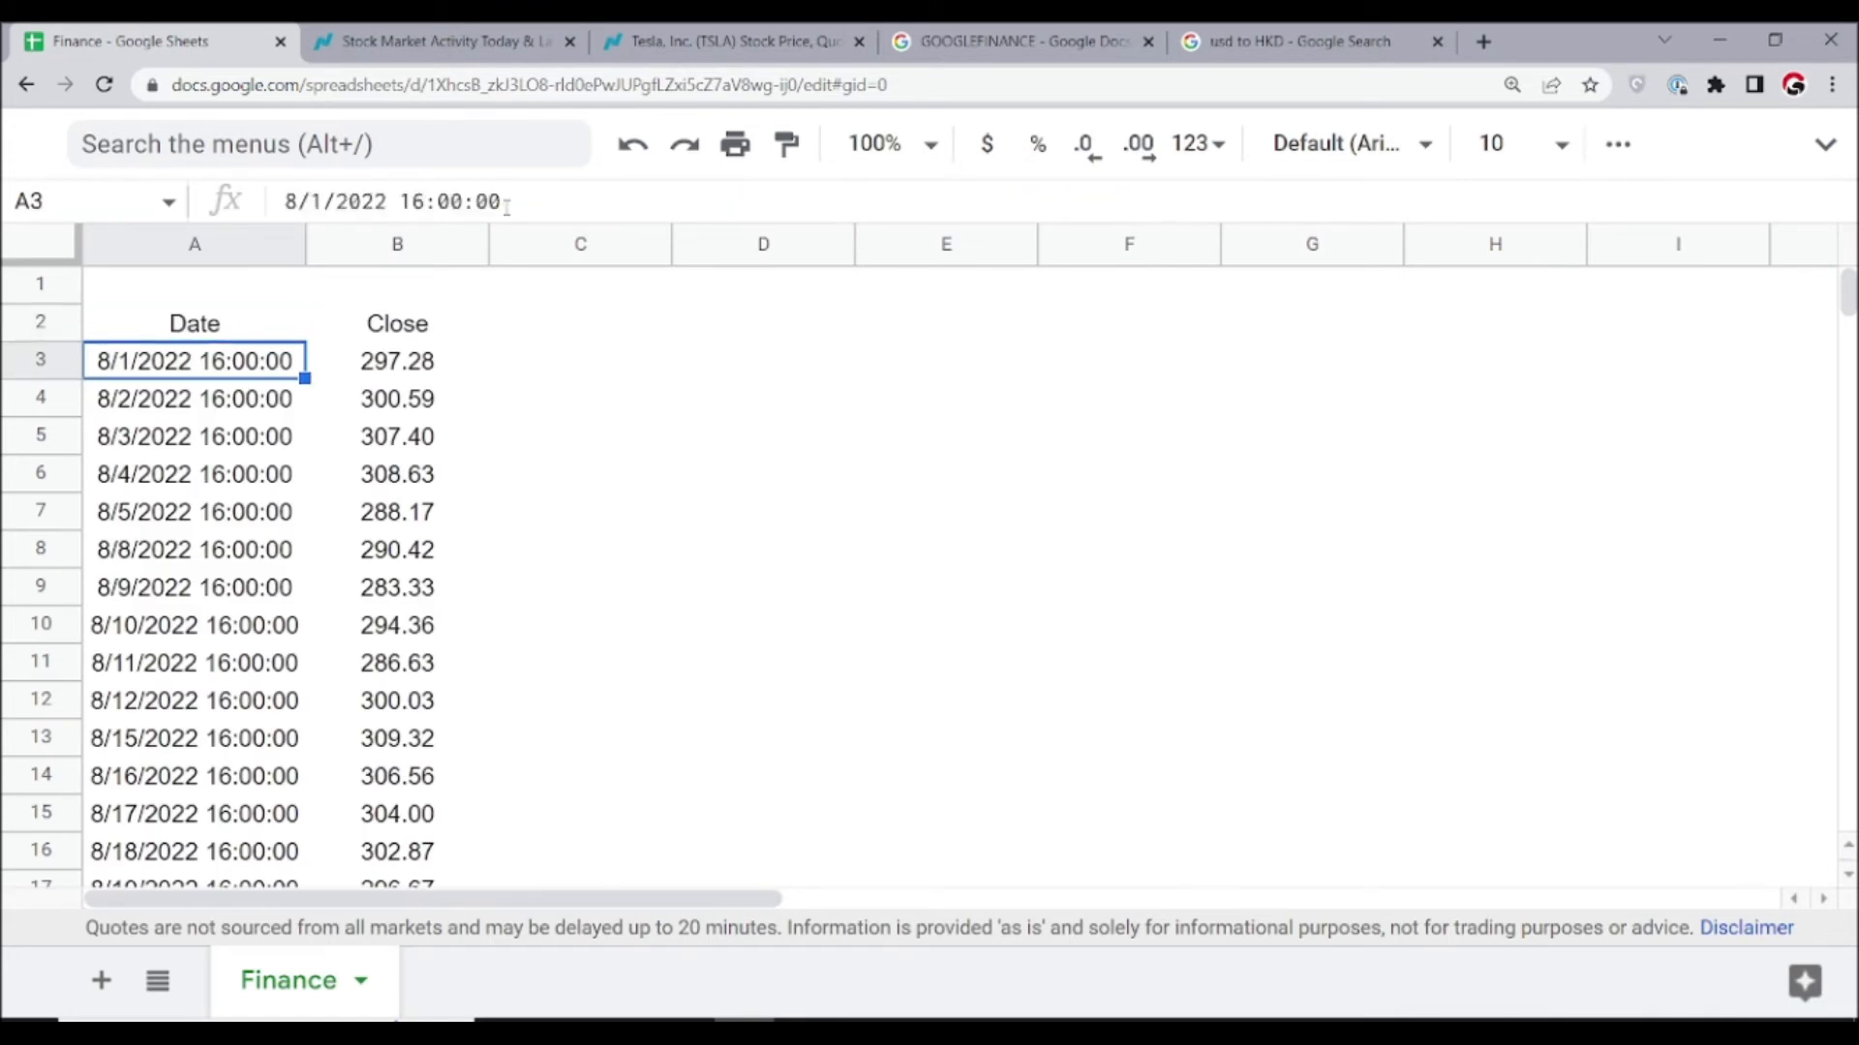
key(ctrl+Down)
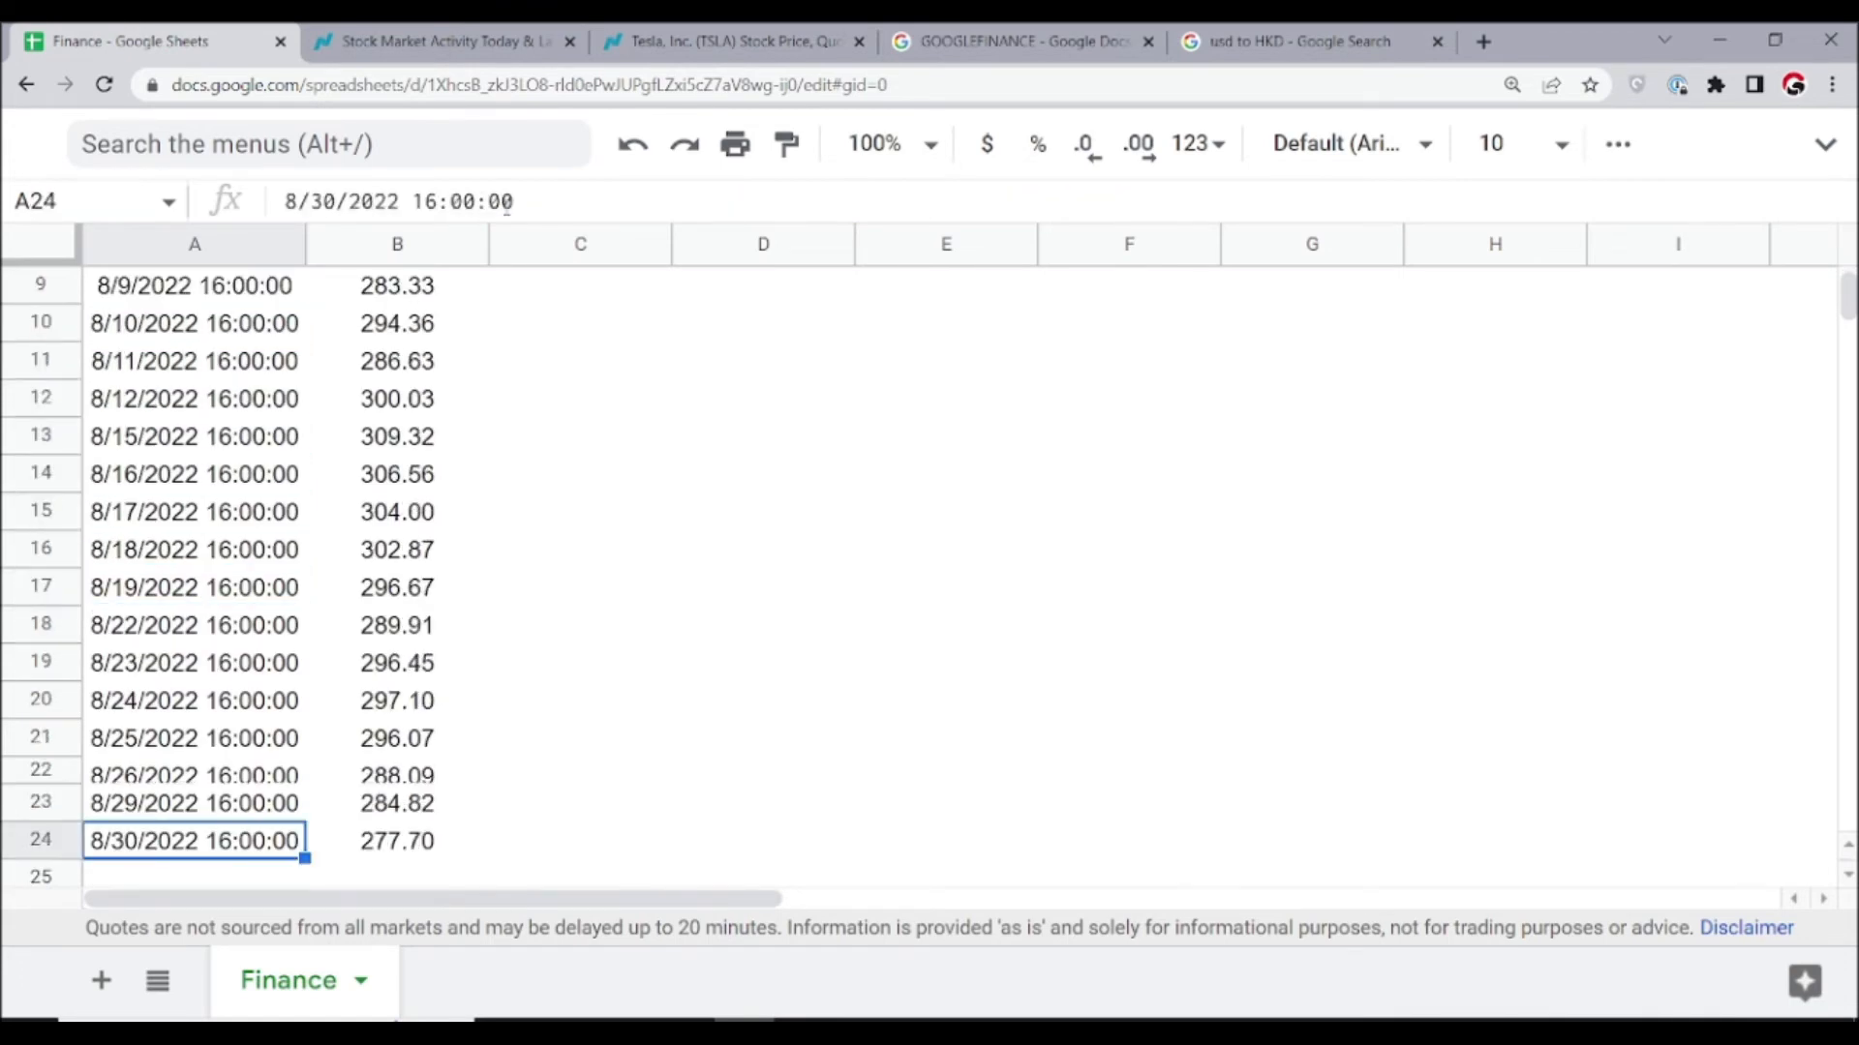
key(ctrl+Up)
key(ctrl+Down)
key(Up)
key(Up)
key(Up)
key(Up)
key(ctrl+Down)
Compare Tesla's 8/30/2022 closing price in B24 with the one-month chart on its Nasdaq page
click(693, 35)
mouse_move(673, 144)
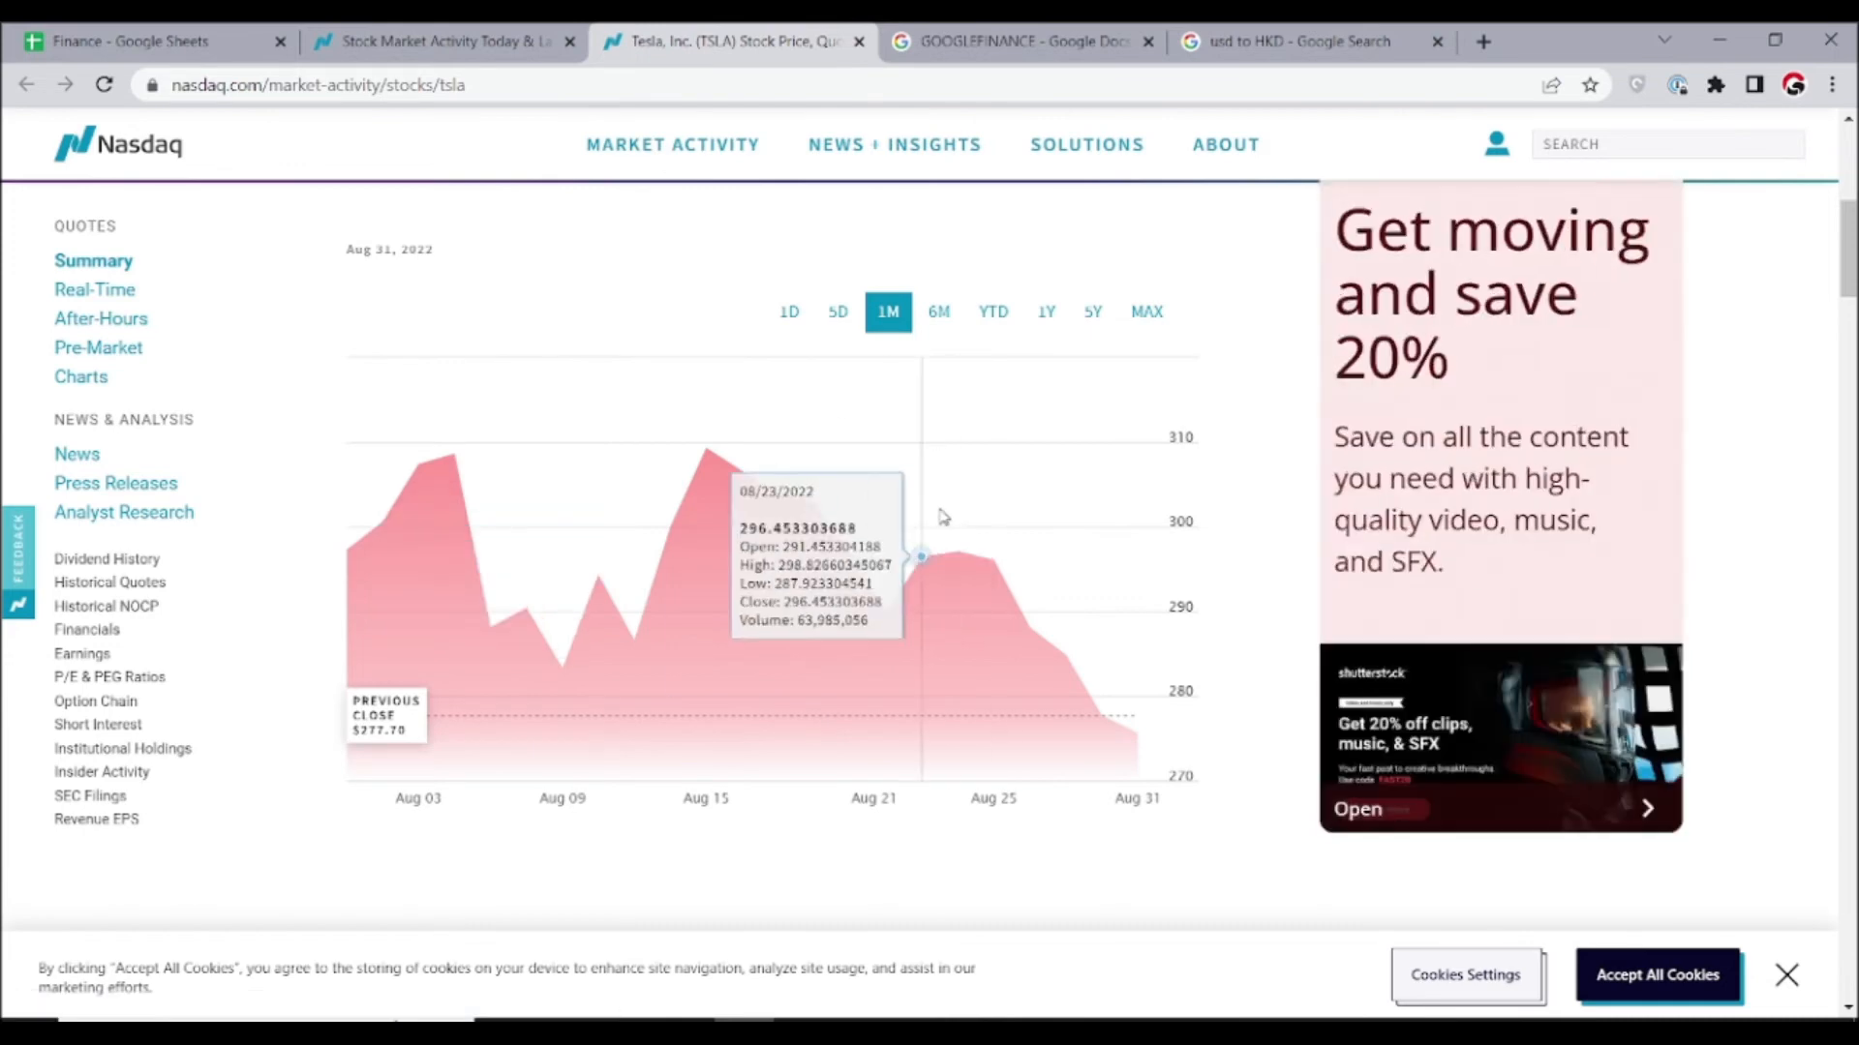
key(ctrl+1)
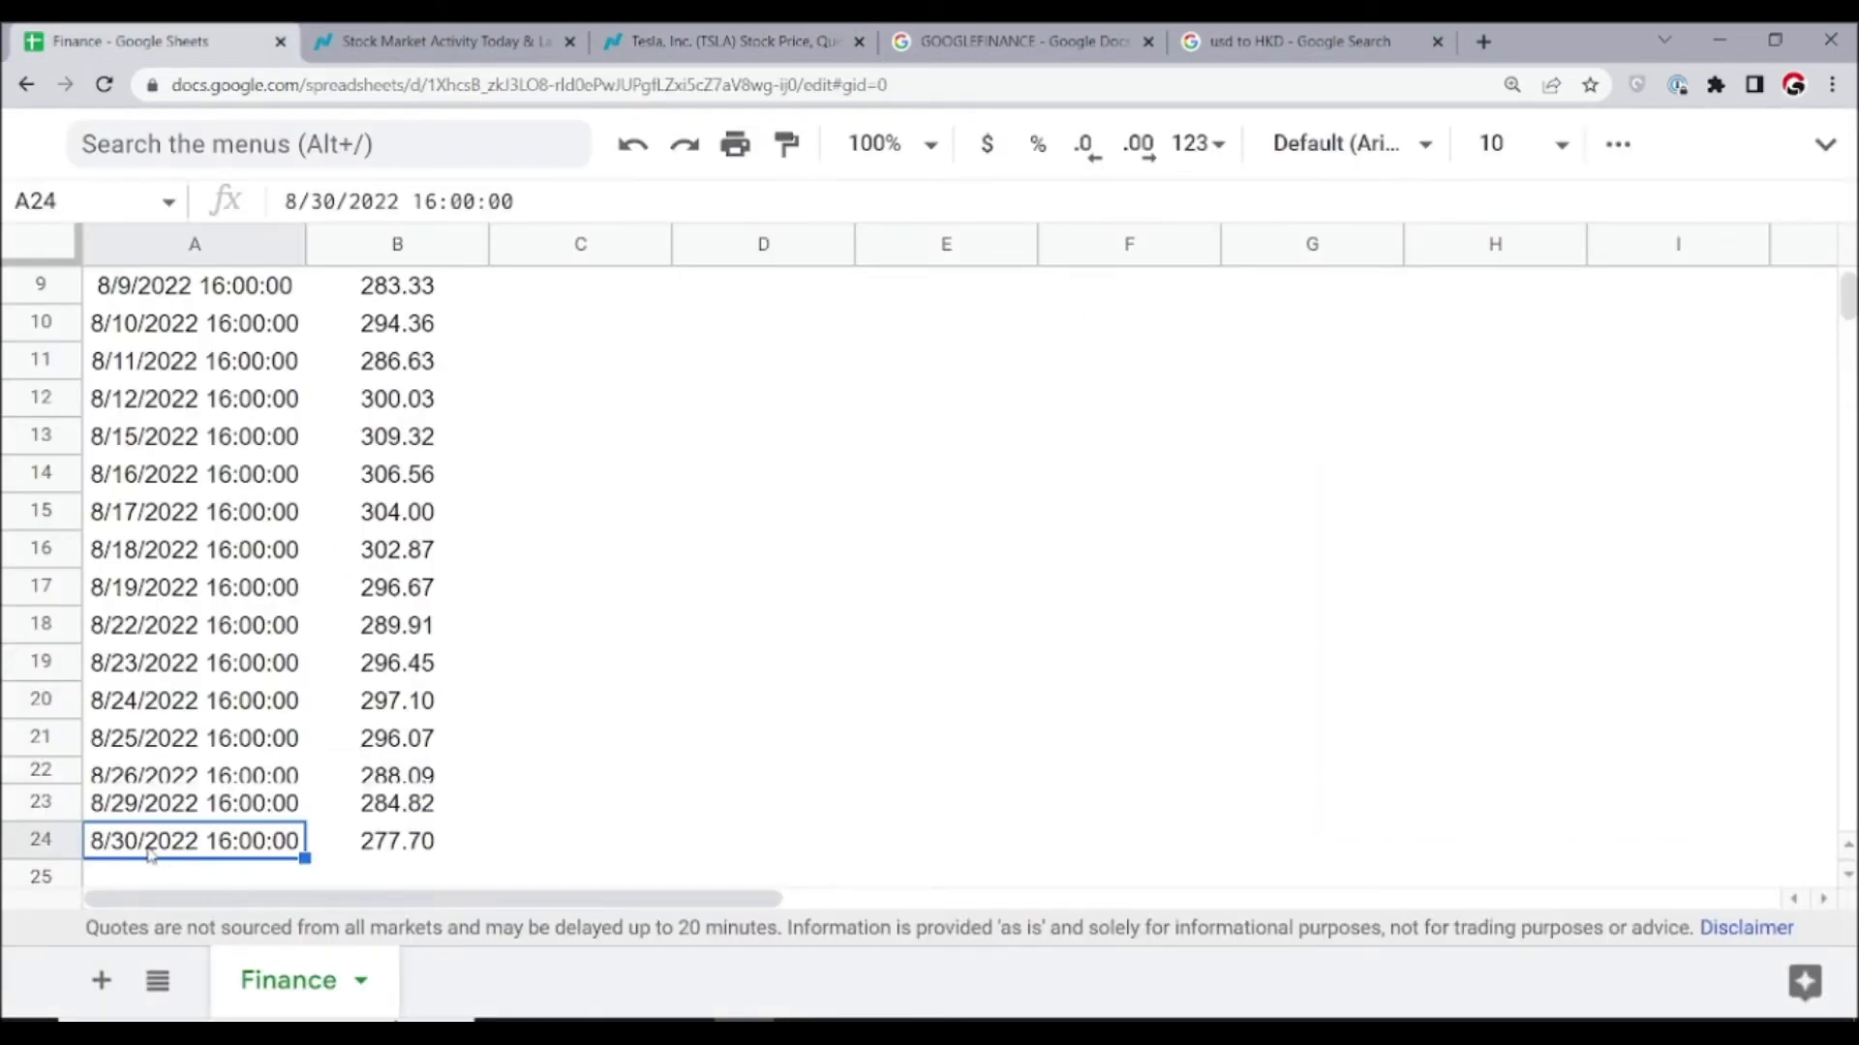
click(414, 854)
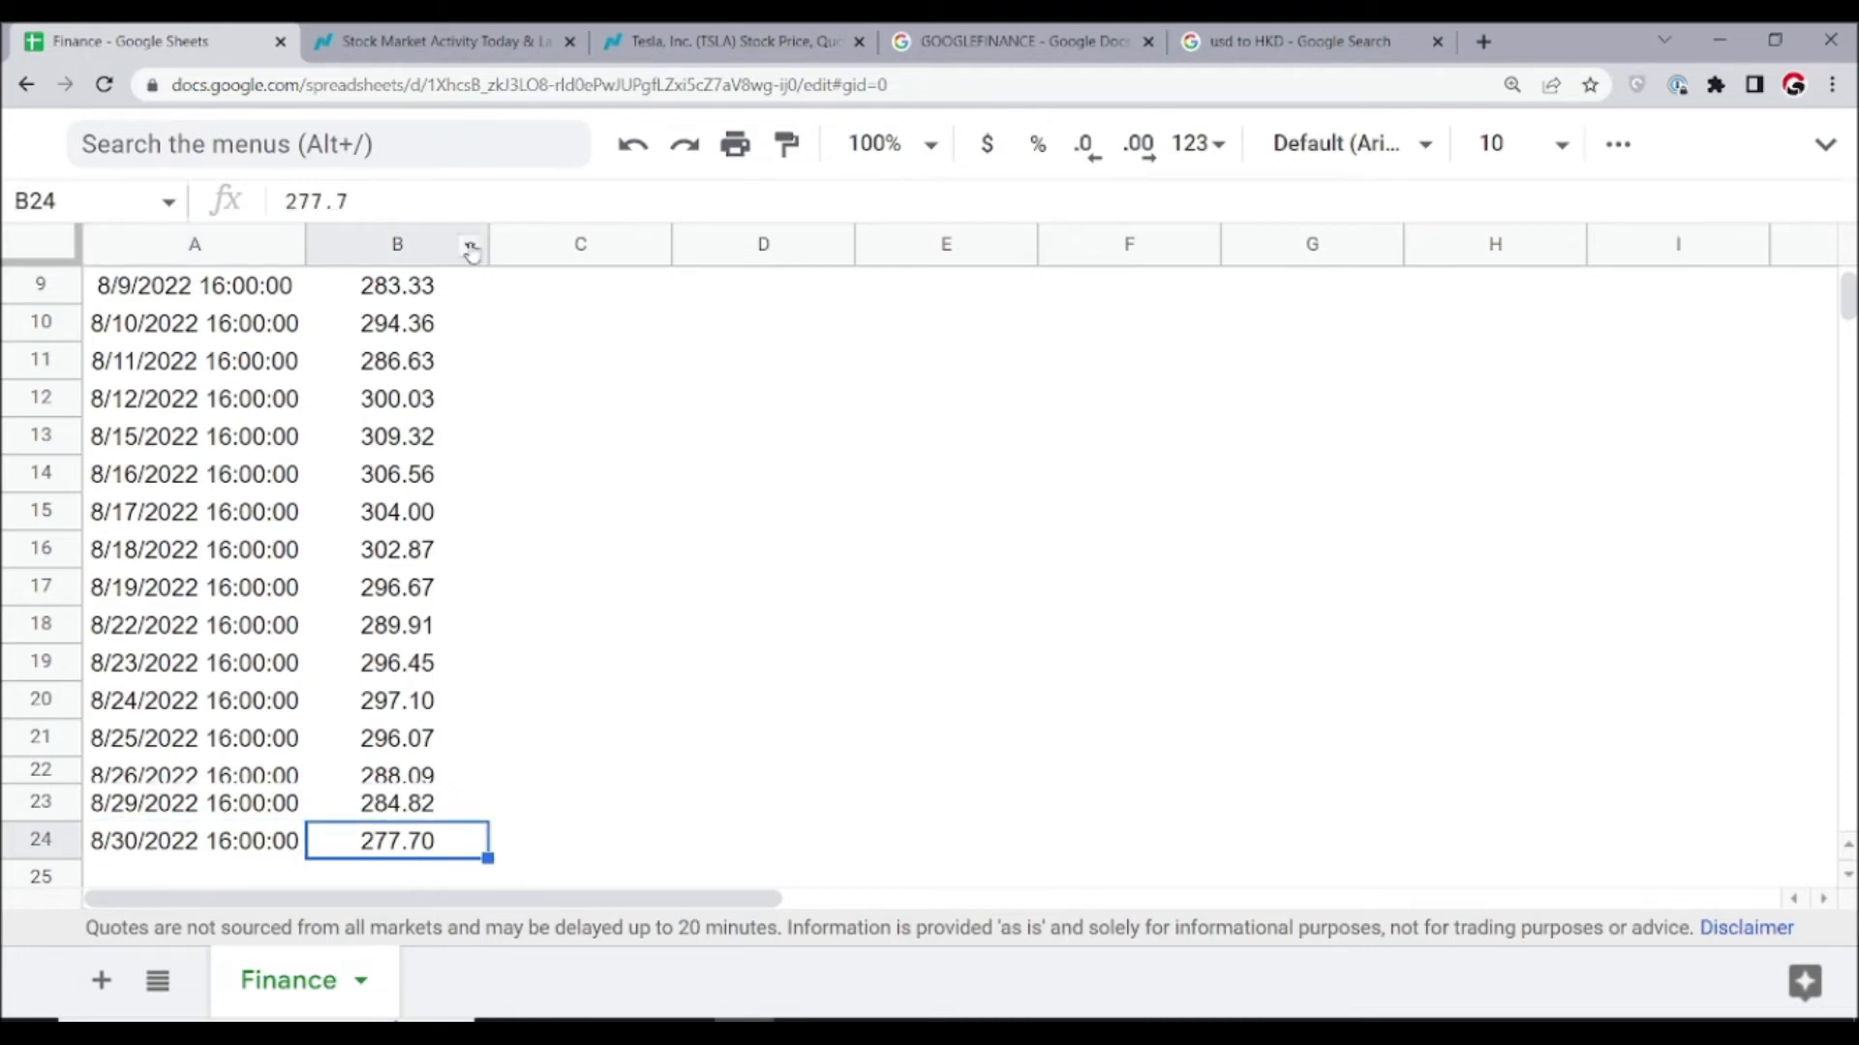
click(715, 49)
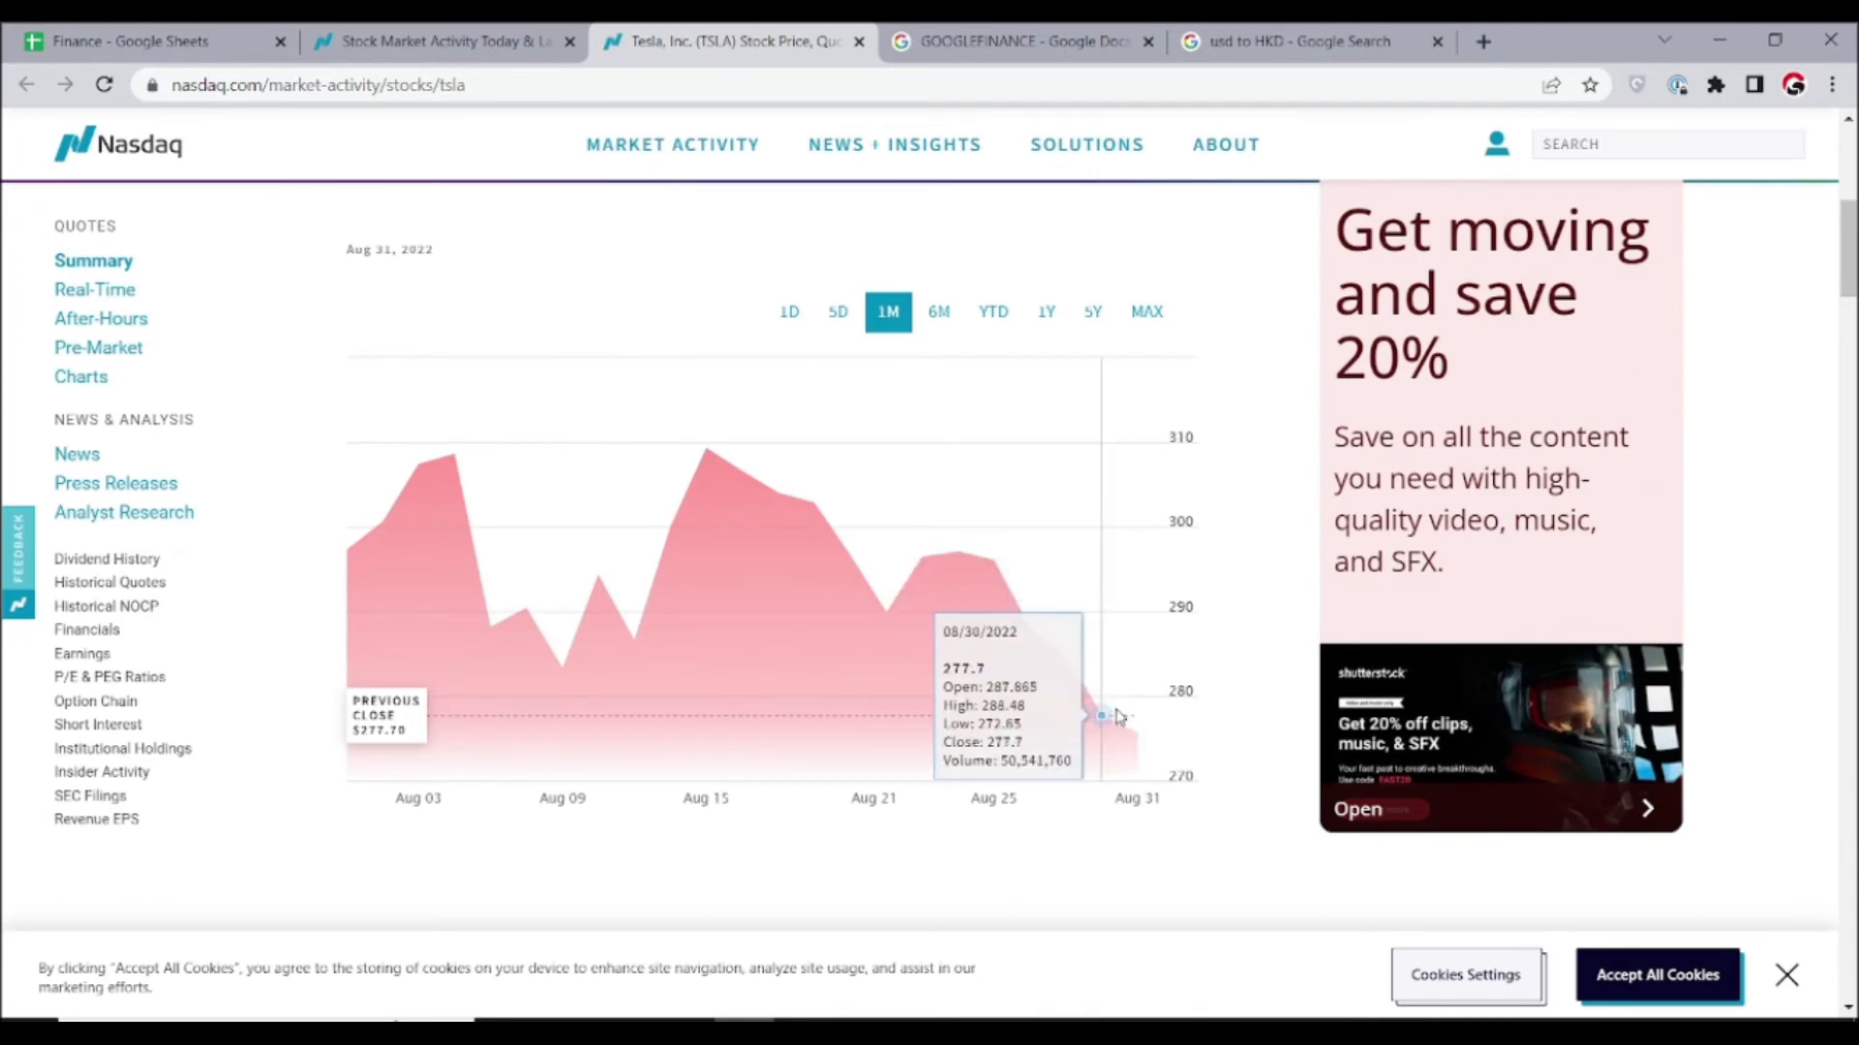
click(196, 49)
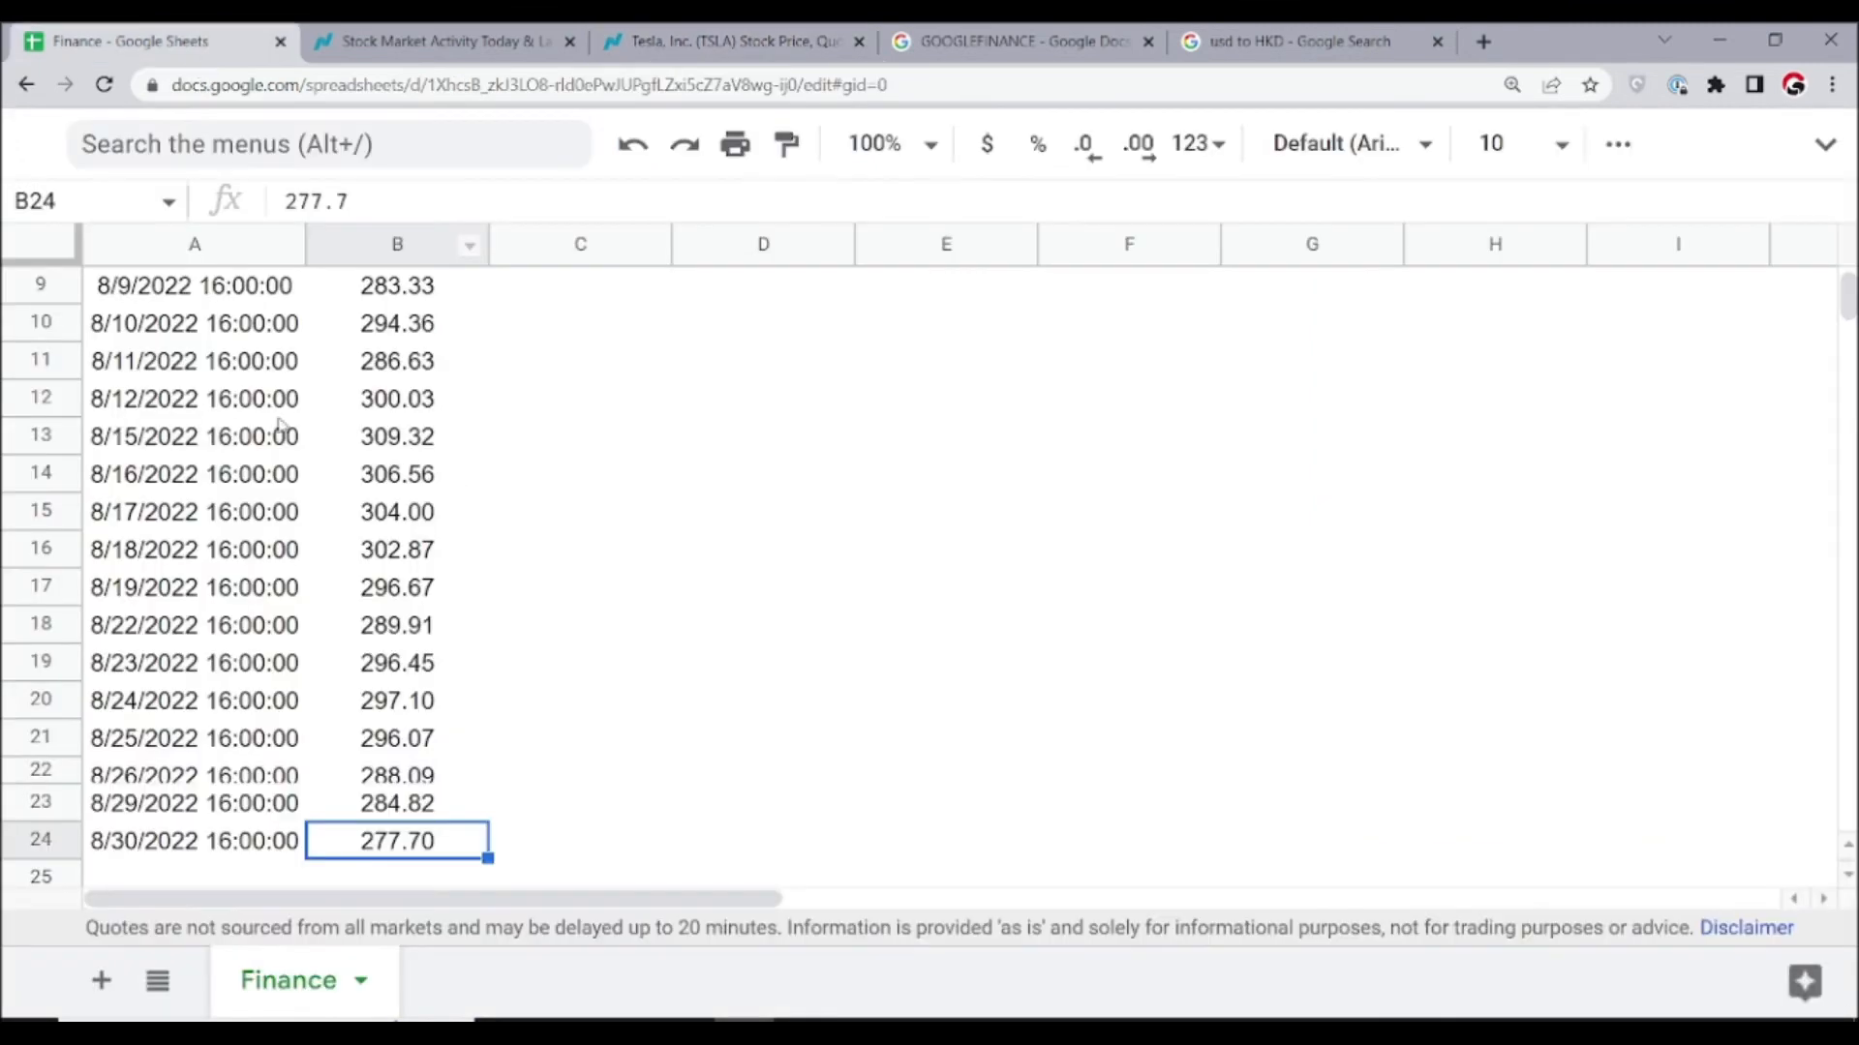
Select Tesla's 8/29/2022 close in B23 and check late-August prices against the Nasdaq chart
click(411, 808)
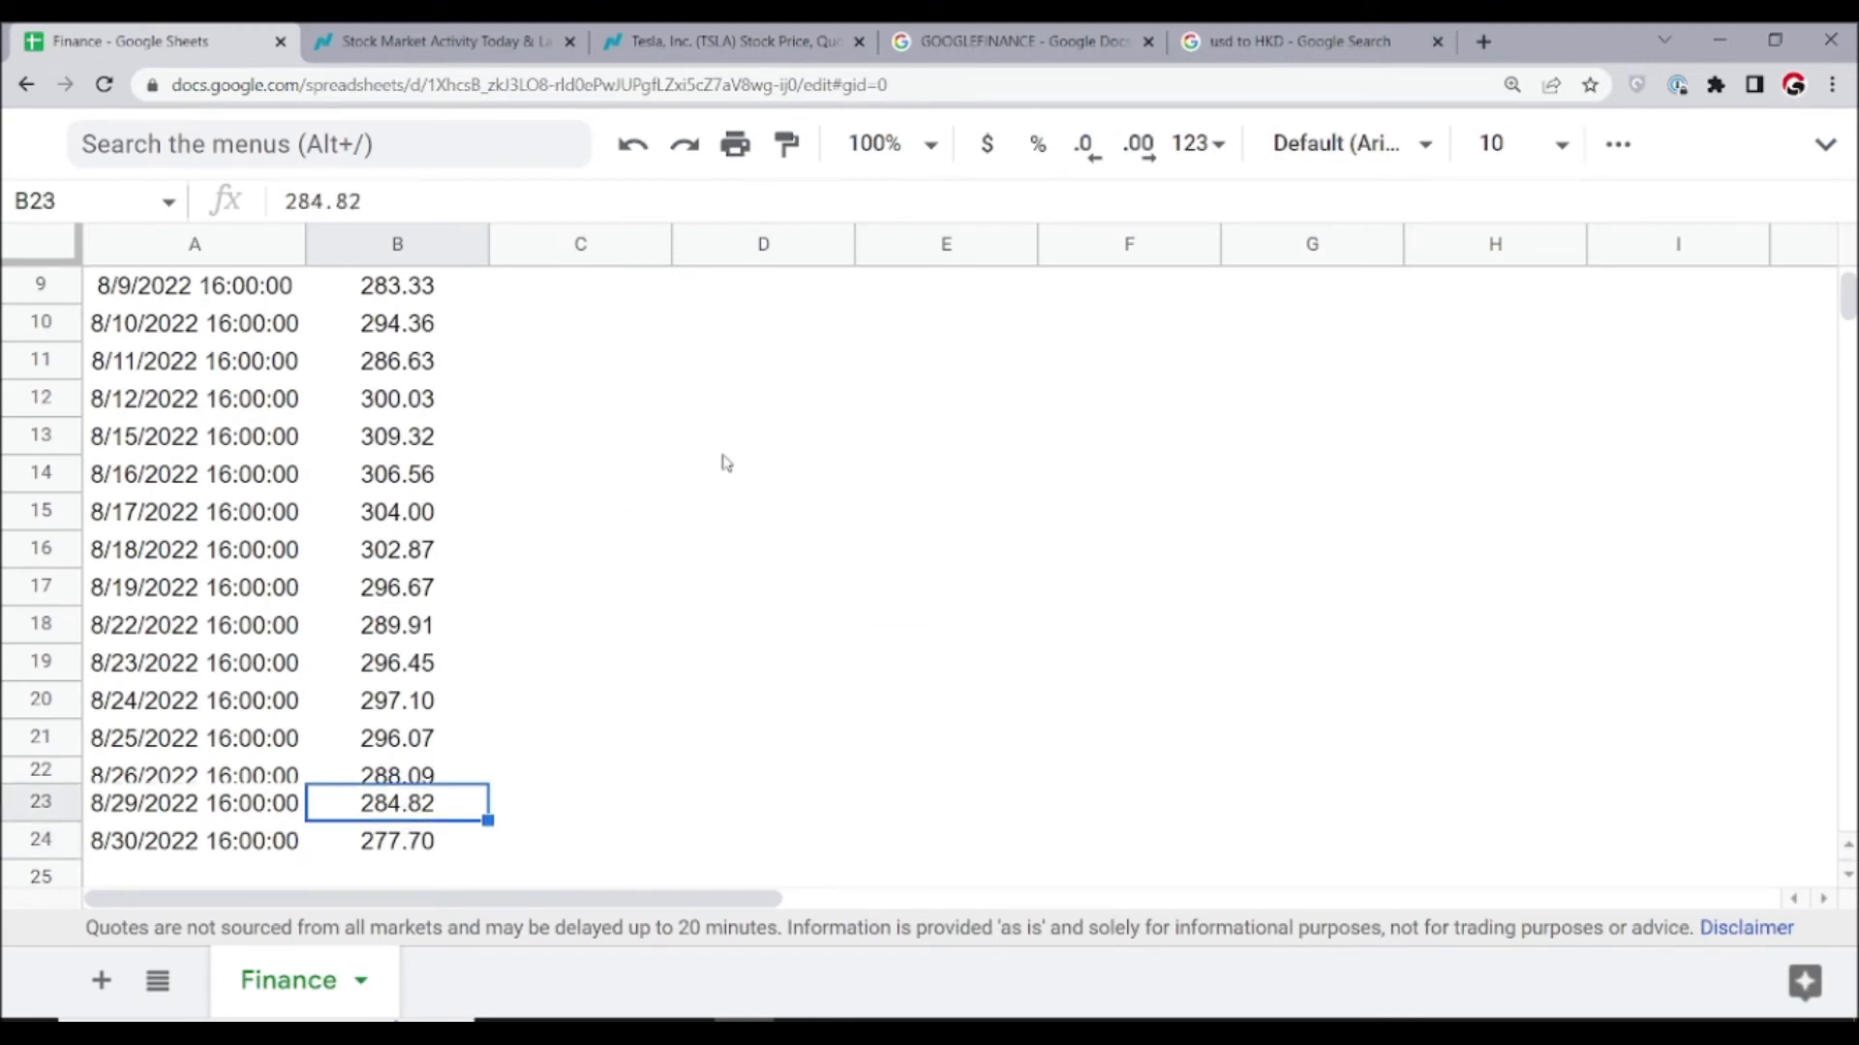
click(726, 40)
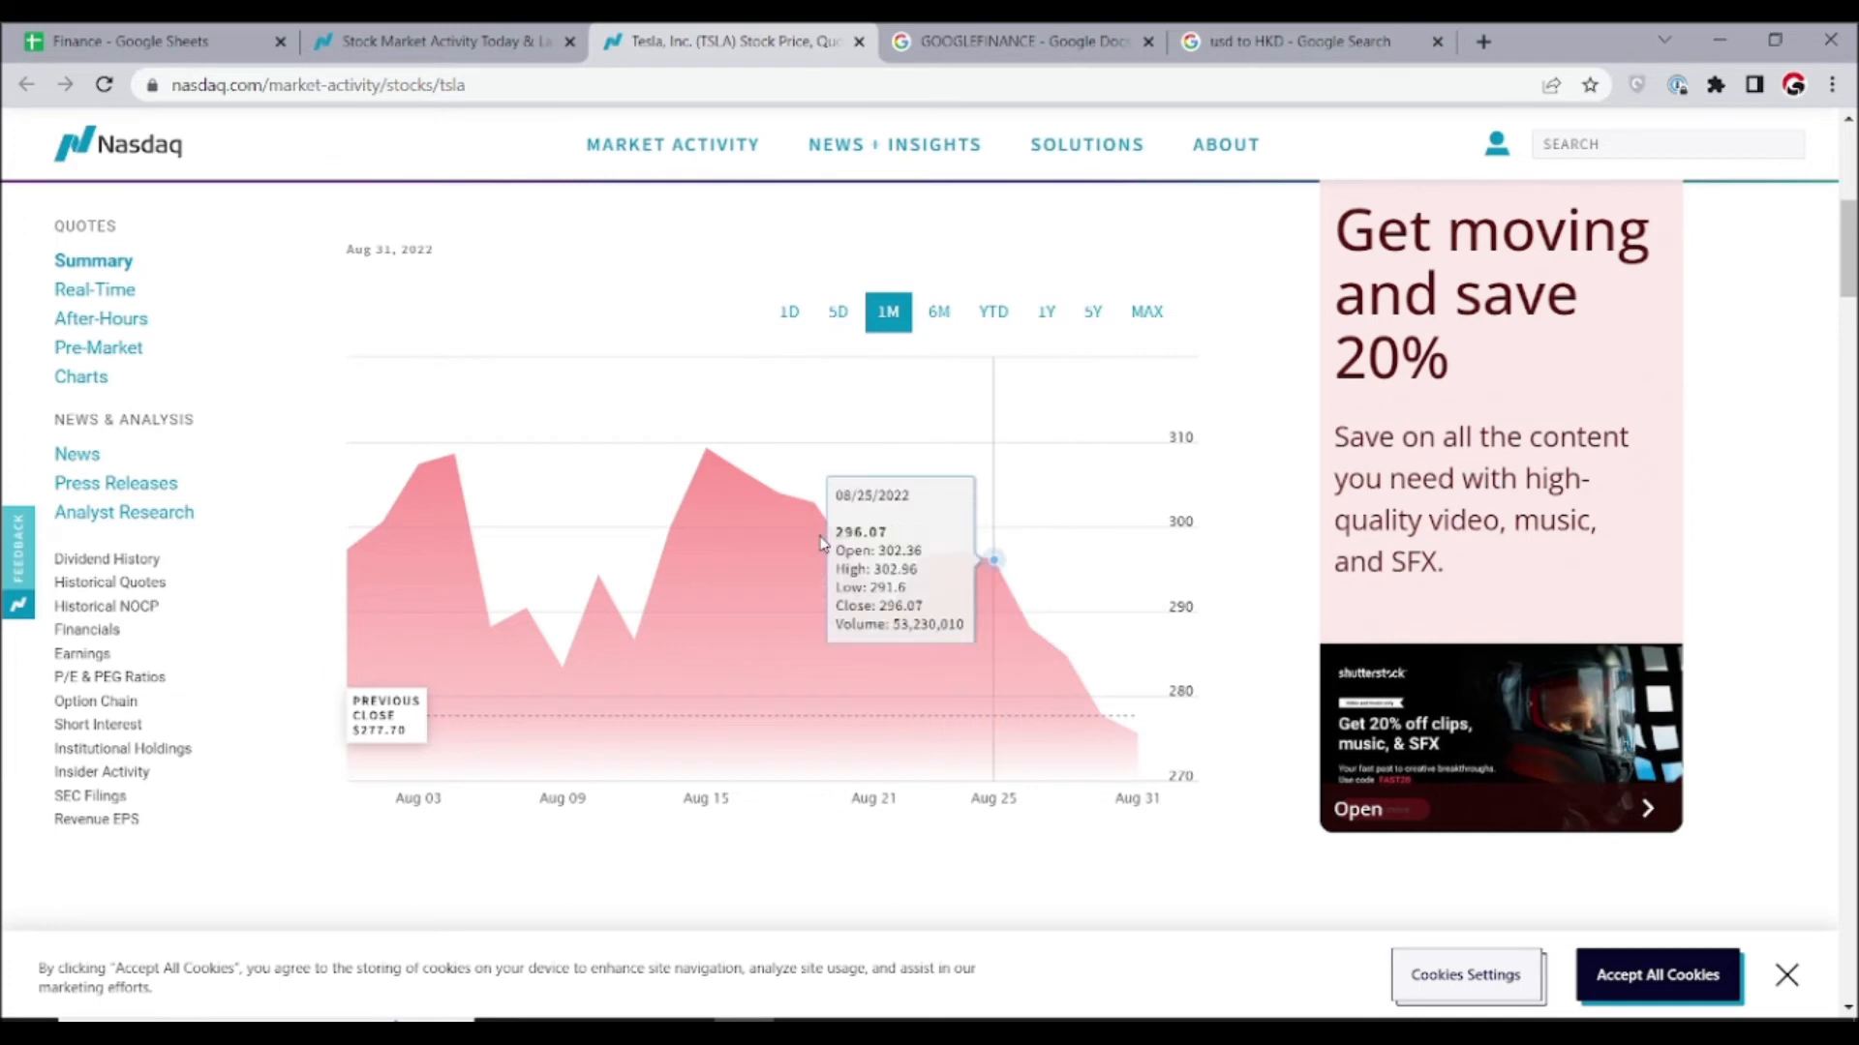
click(200, 41)
scroll(252, 453, up, 2)
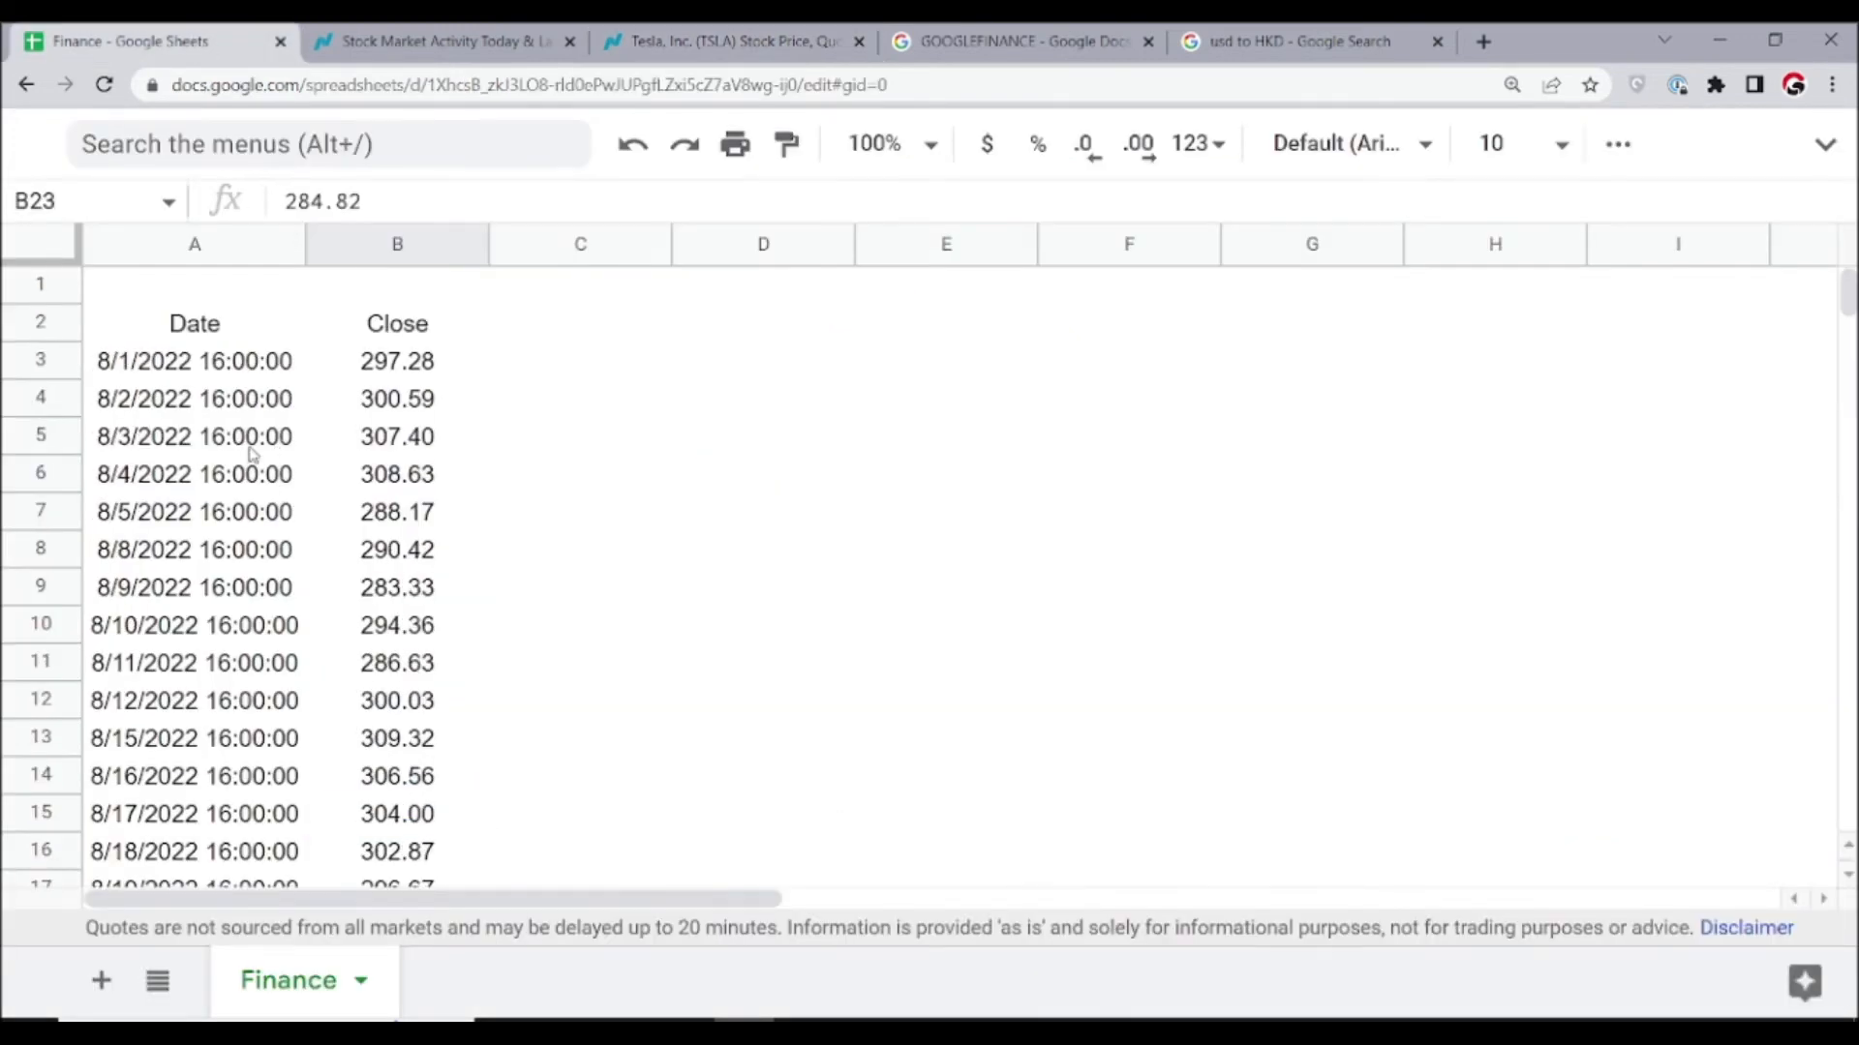
Look up Apple's symbol on the Nasdaq market activity page and replace TSLA with AAPL in the A2 formula's ticker
click(195, 335)
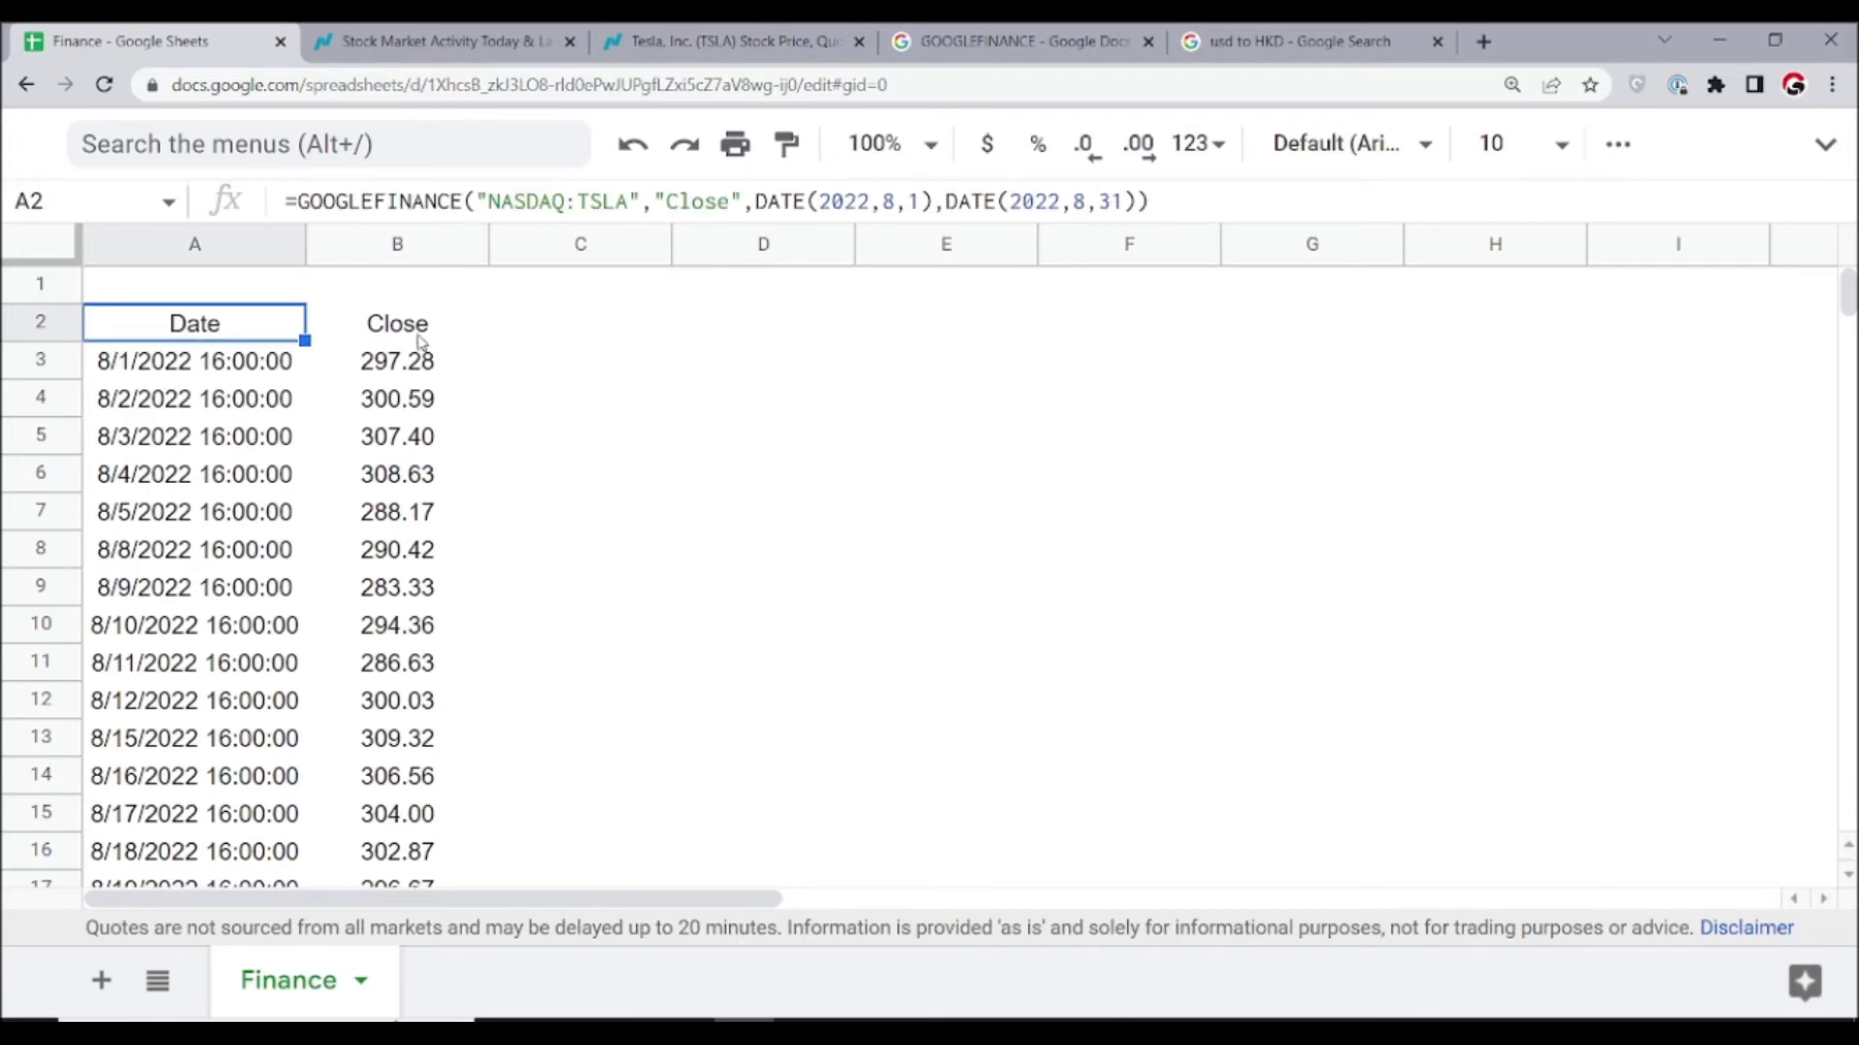
click(464, 43)
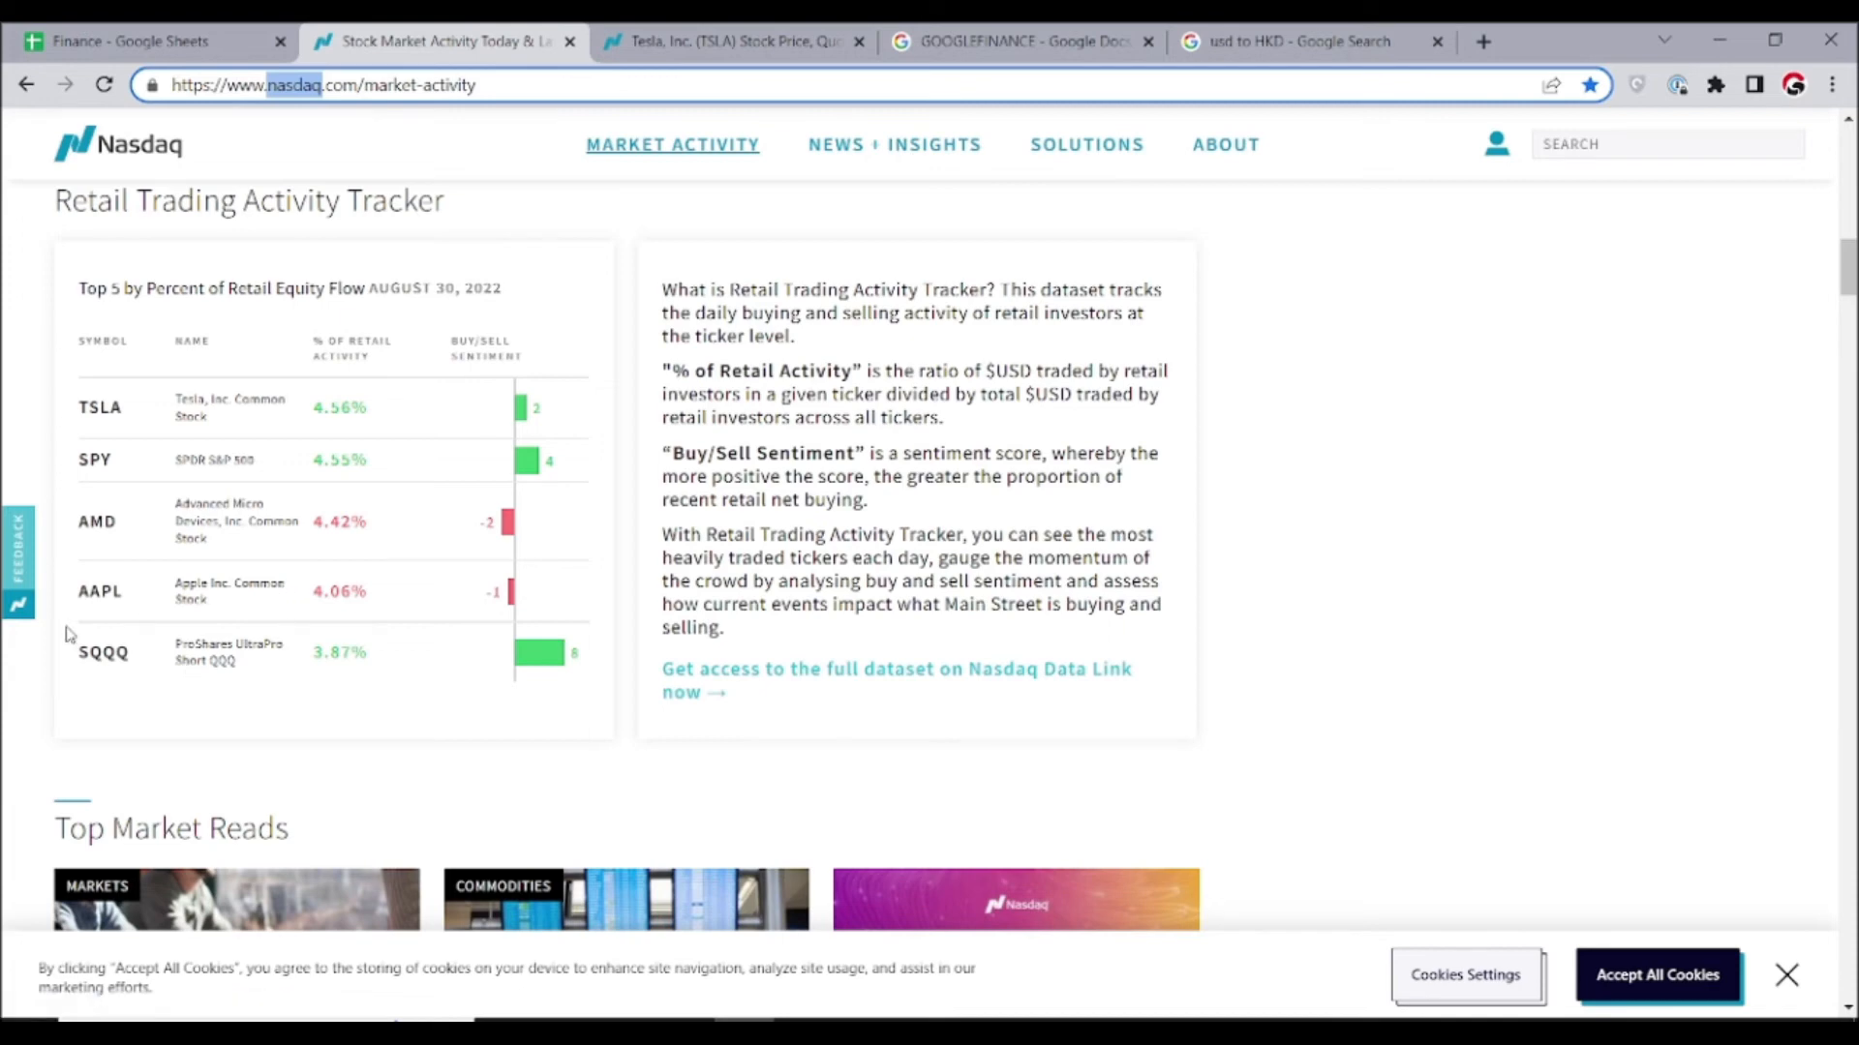
click(176, 44)
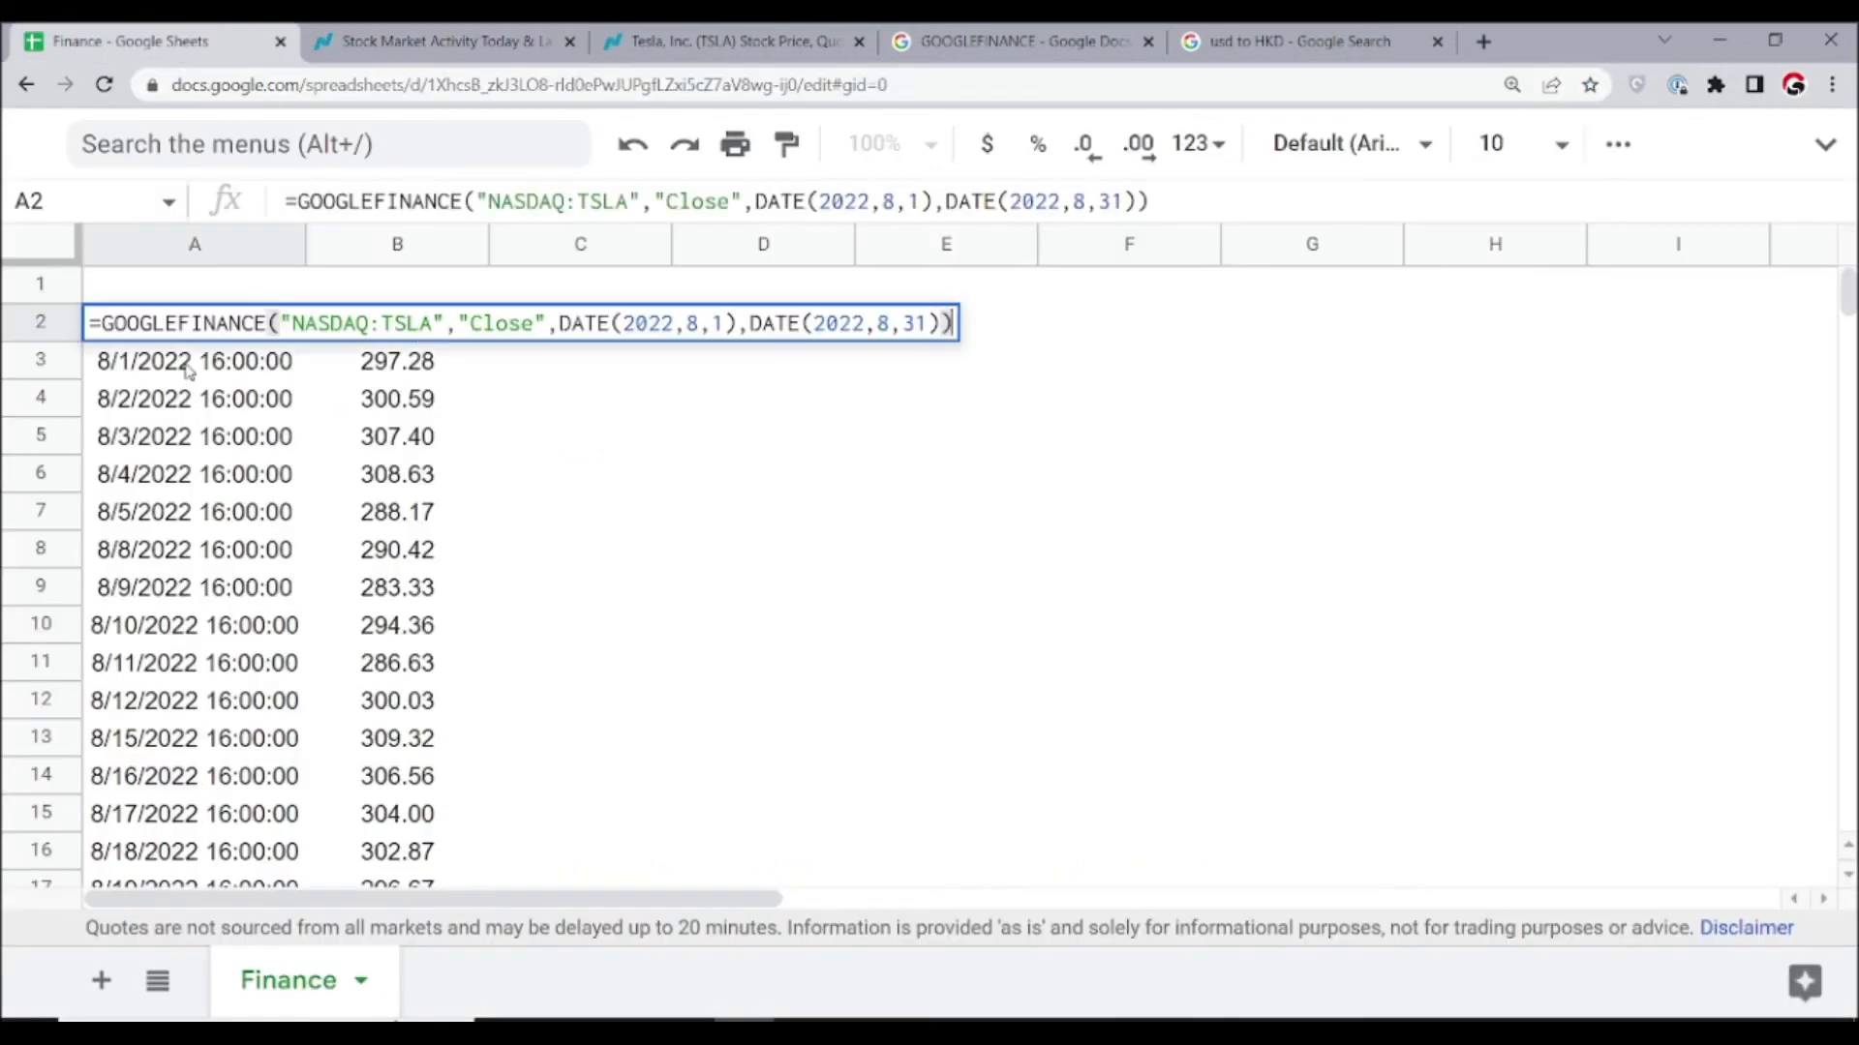
key(Left)
key(Left)
key(Left)
key(Left)
key(Left)
key(Left)
key(Left)
key(Left)
key(Left)
key(Left)
key(Left)
key(Left)
key(Left)
key(Left)
key(Left)
key(Left)
key(Left)
key(Left)
key(shift+Right)
key(shift+Right)
key(shift+Right)
key(shift+Right)
text(AAPL)
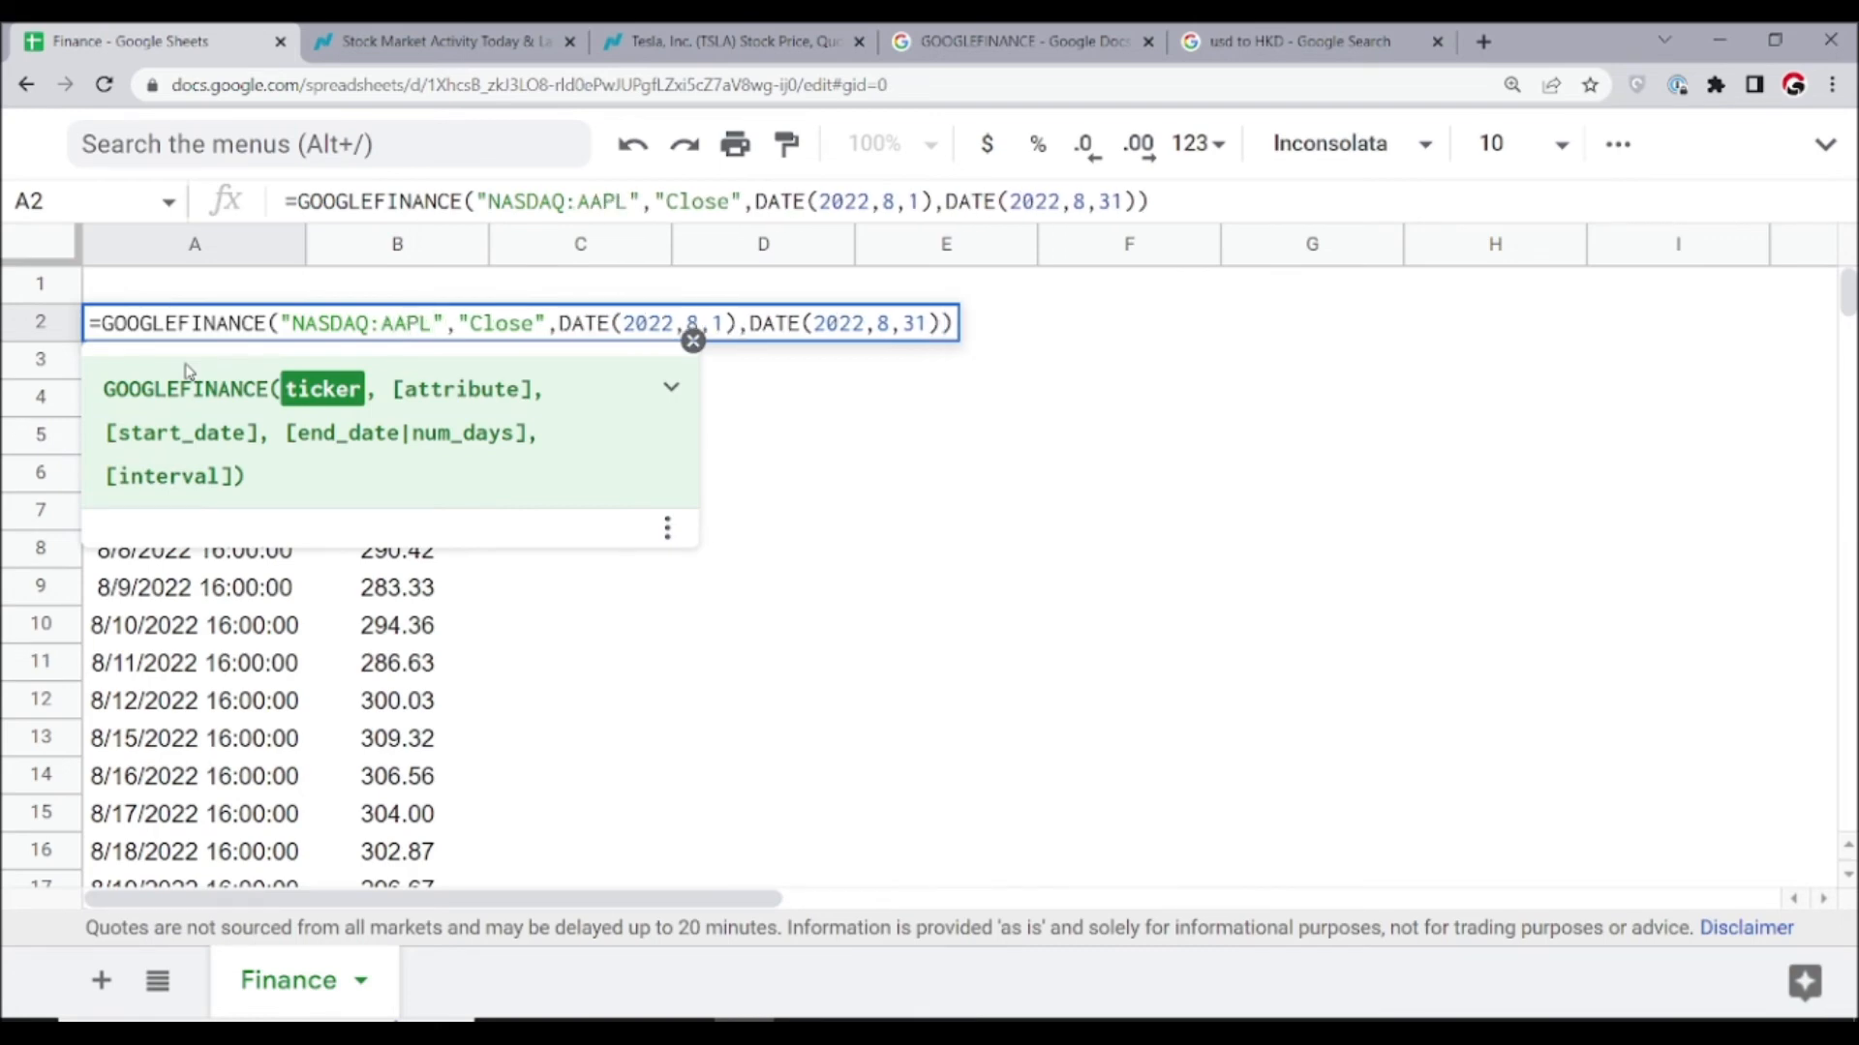
key(Return)
key(Up)
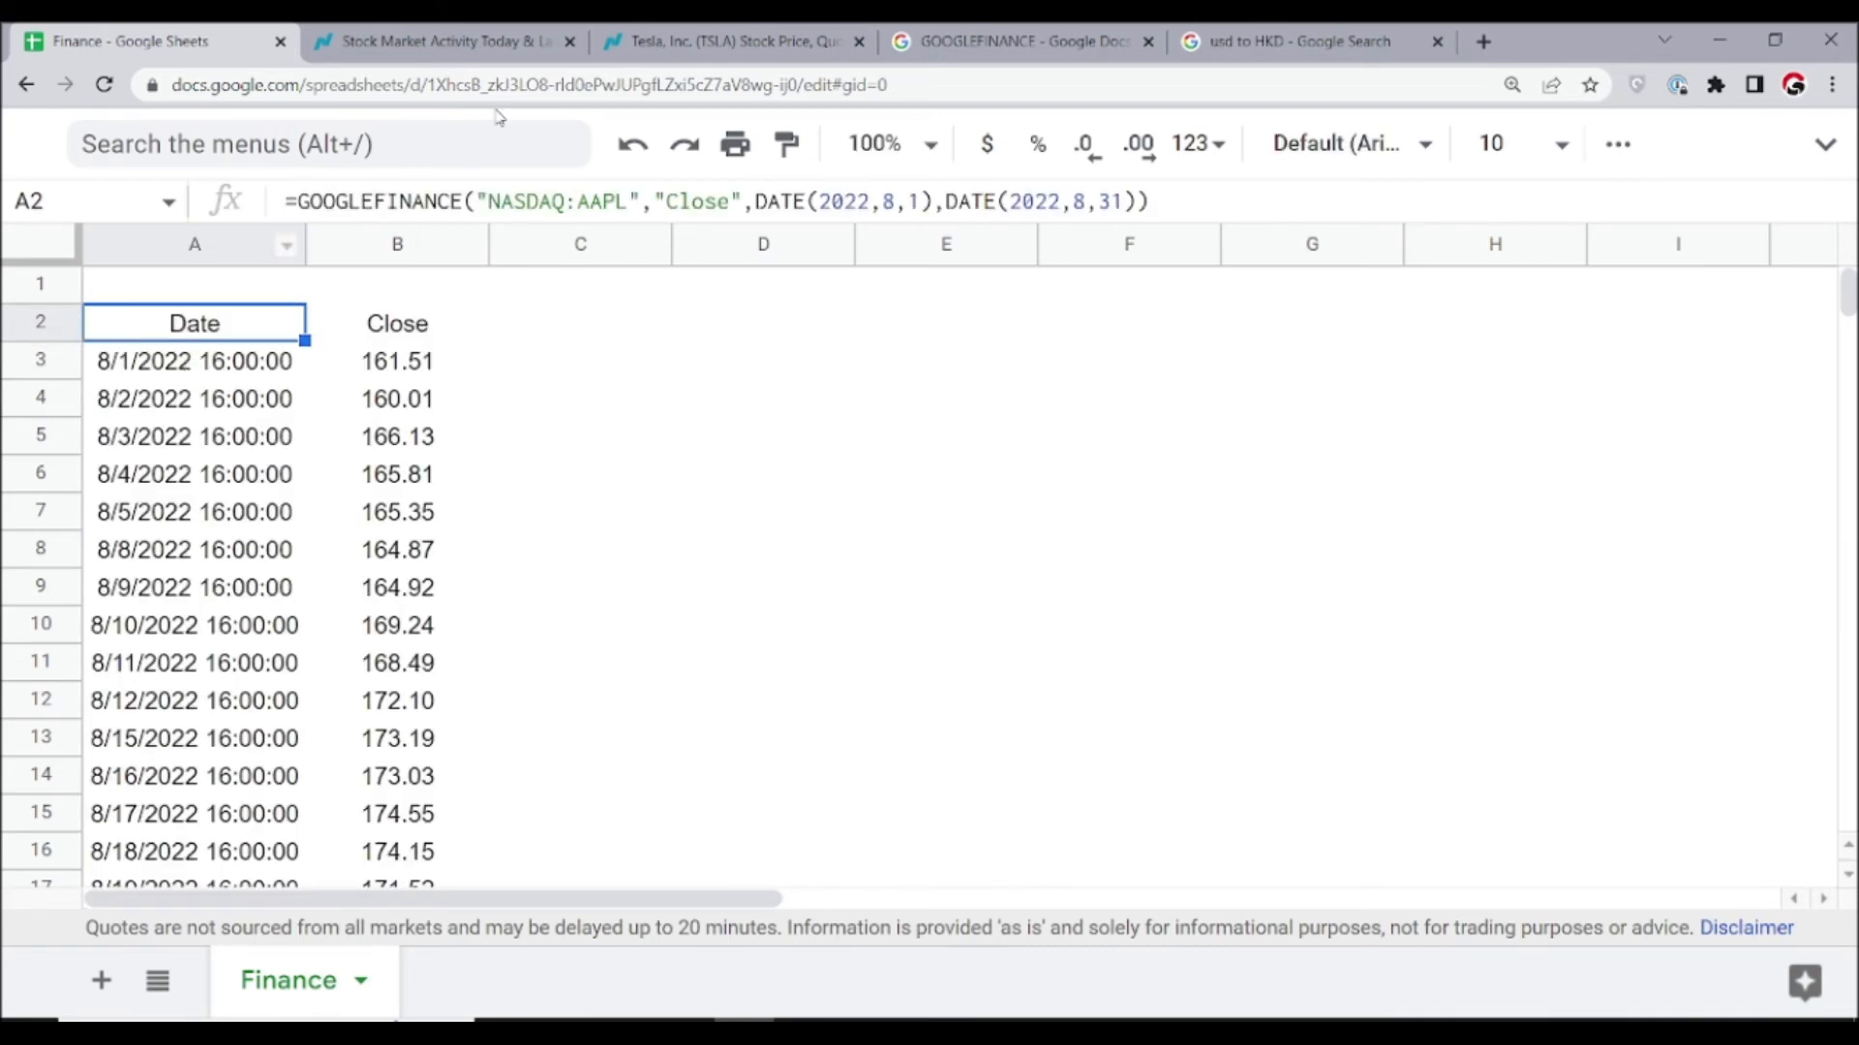
Open Apple's Nasdaq stock page in a new tab and set its price chart to one month (1M)
click(425, 40)
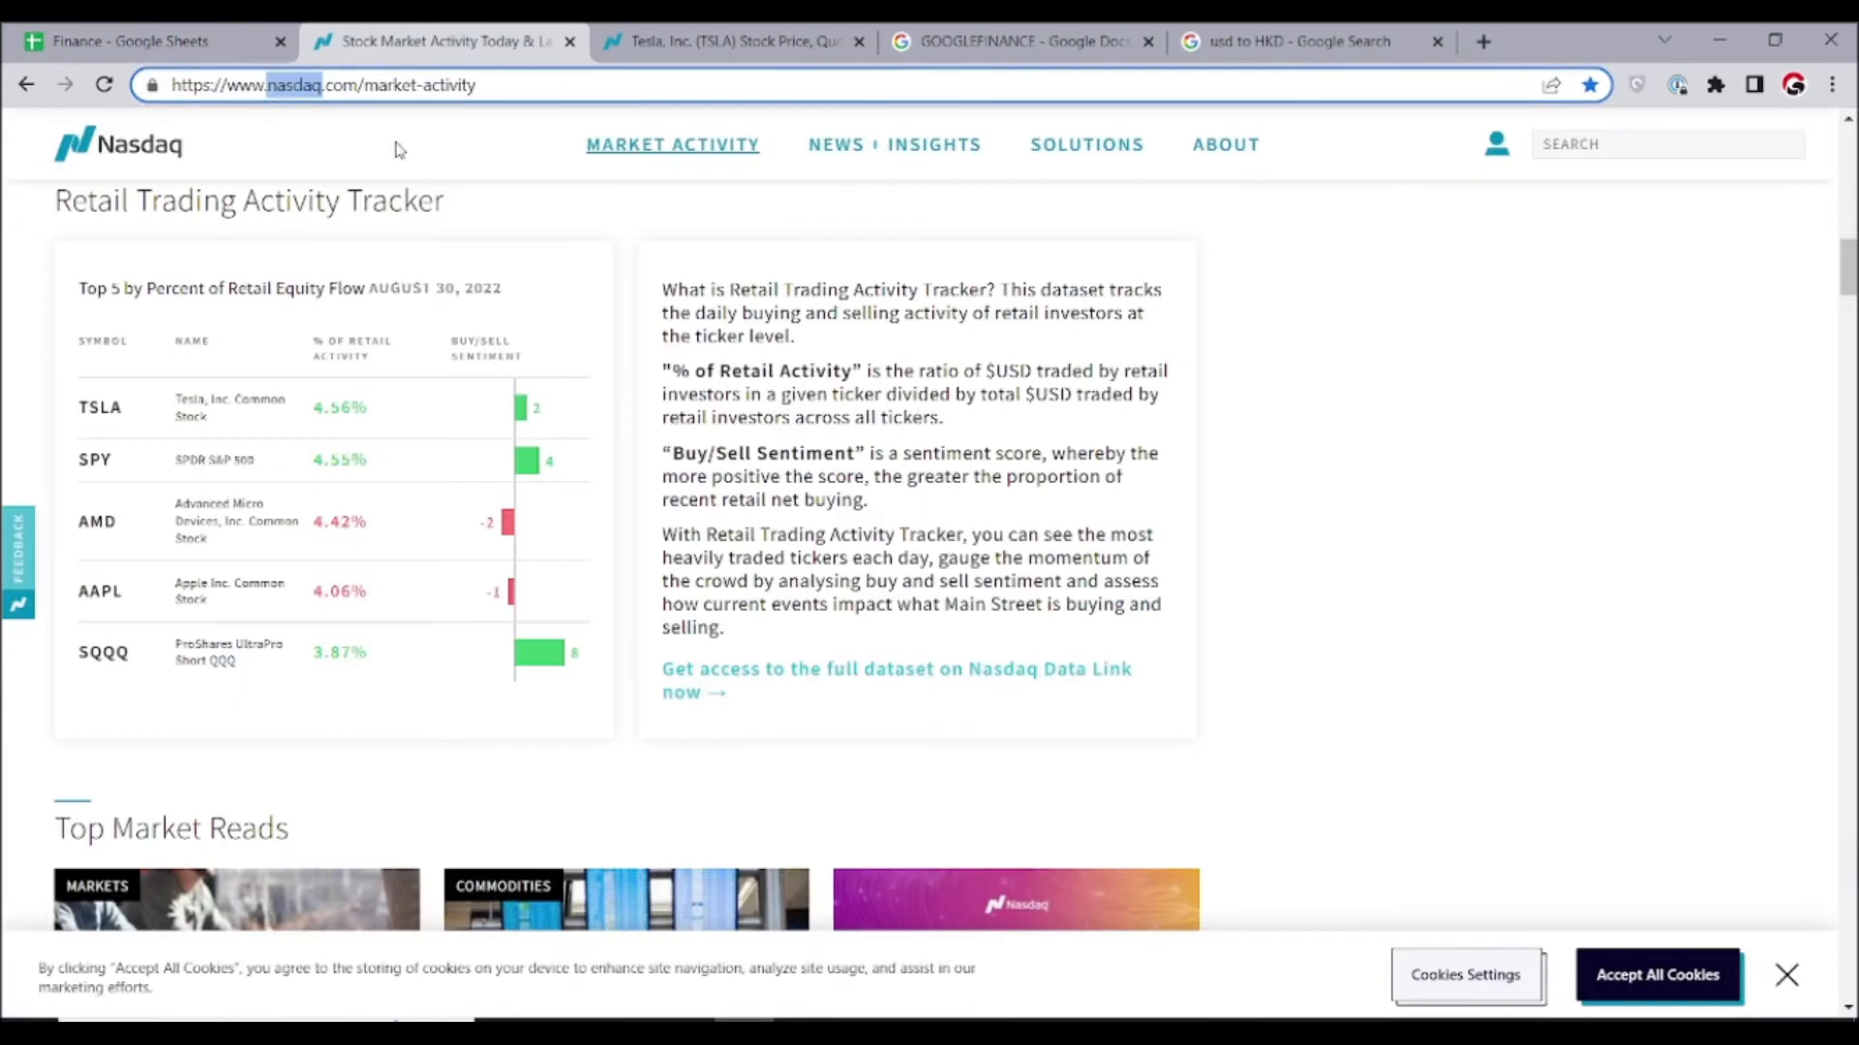
right_click(107, 601)
click(194, 615)
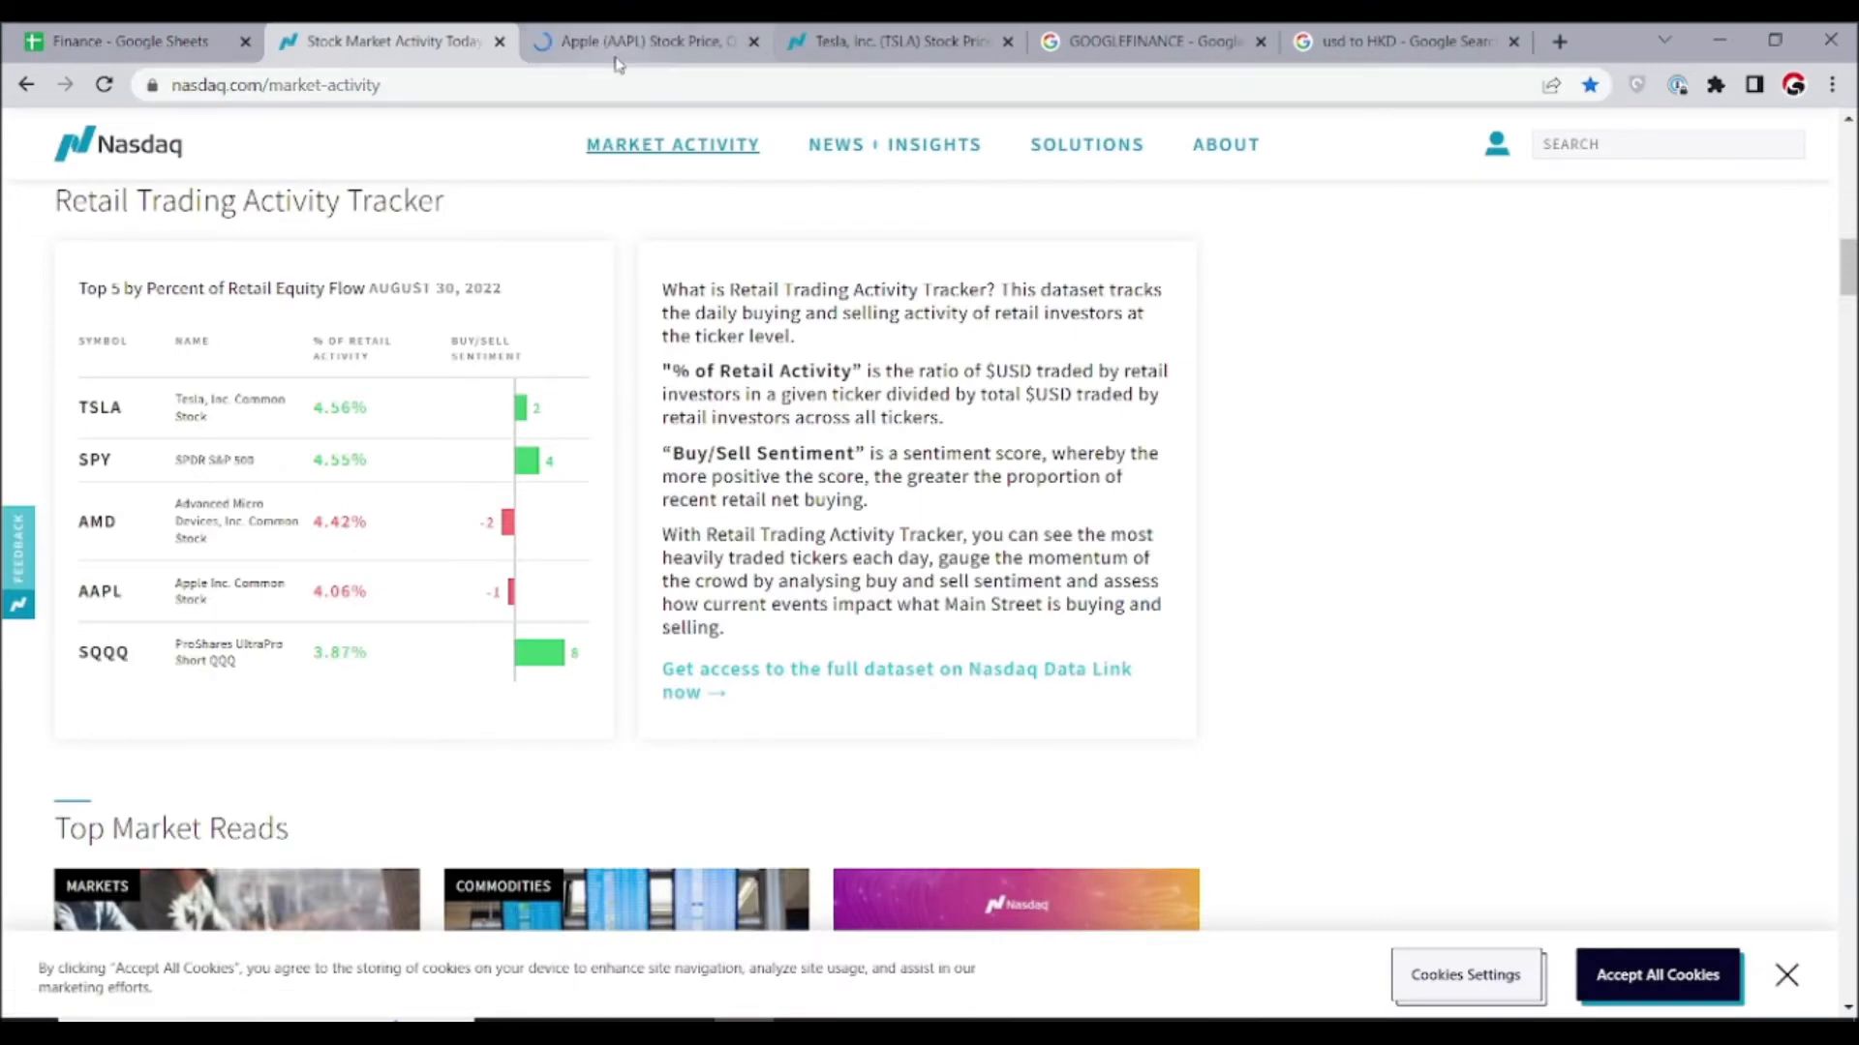
key(ctrl+Tab)
scroll(481, 678, down, 6)
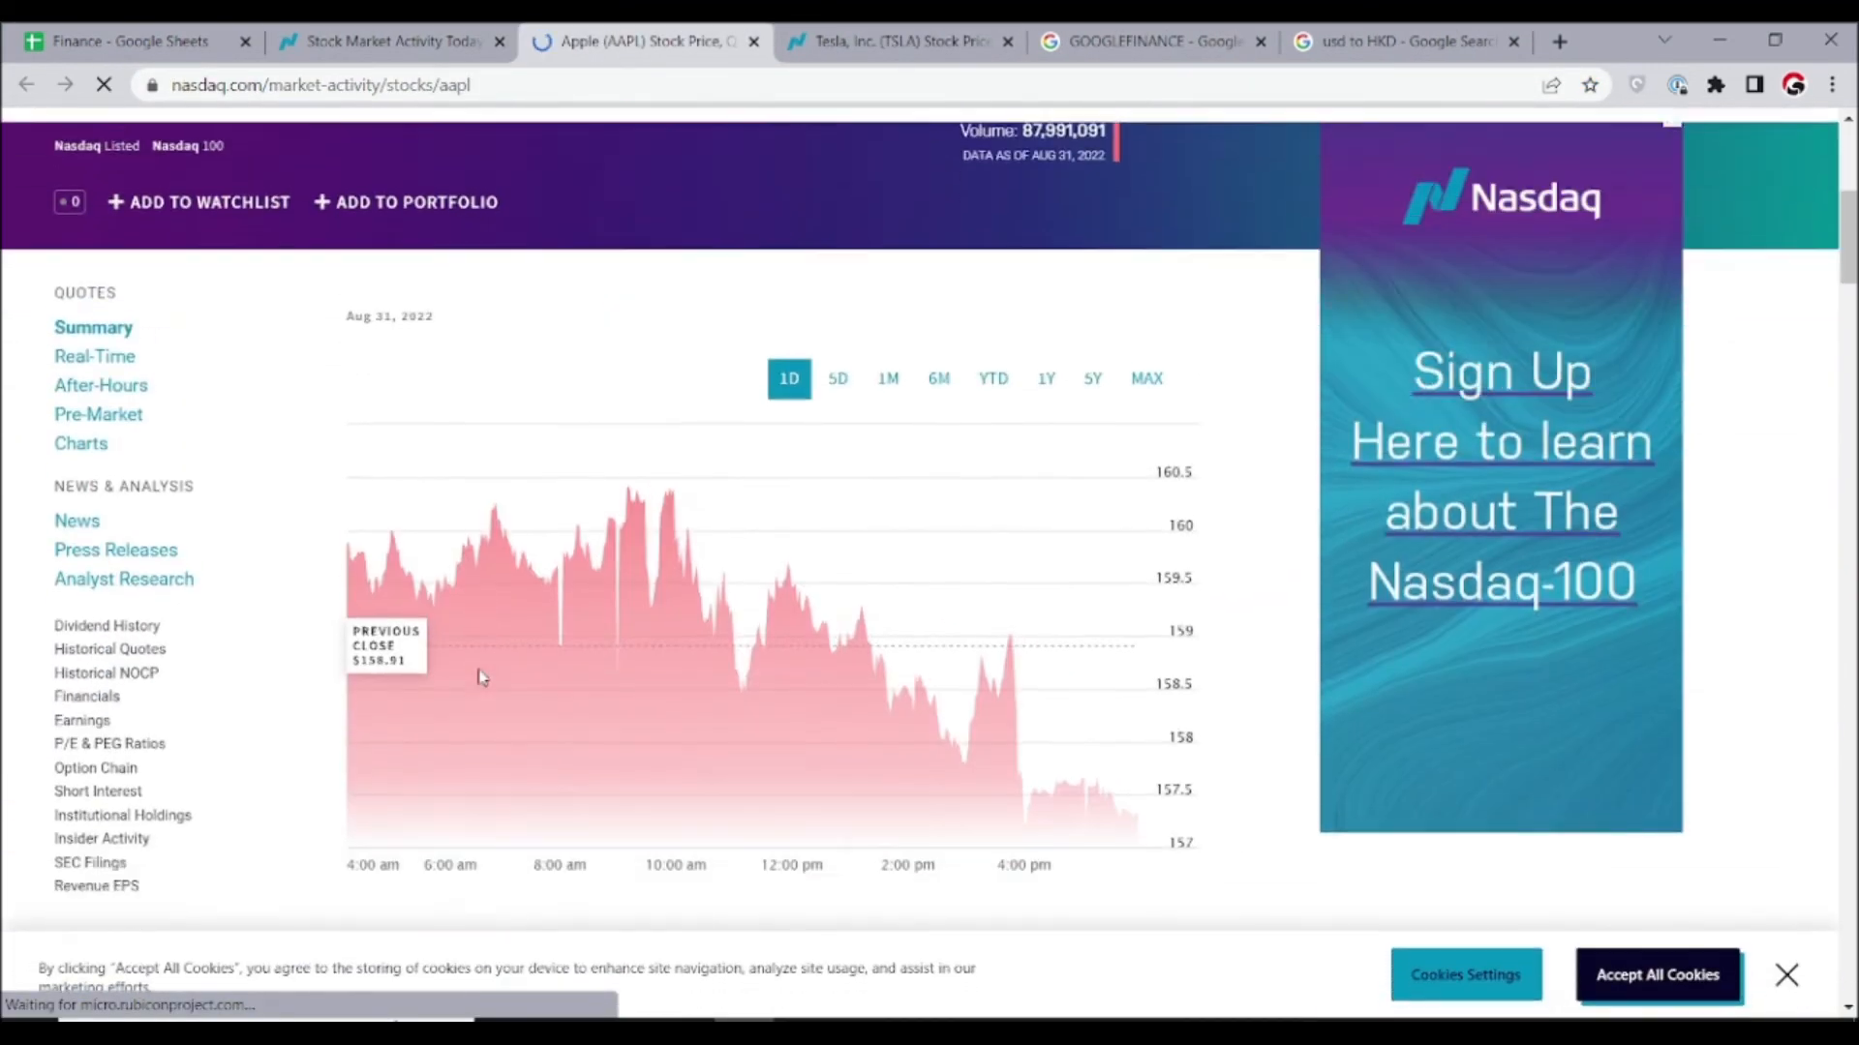
click(881, 341)
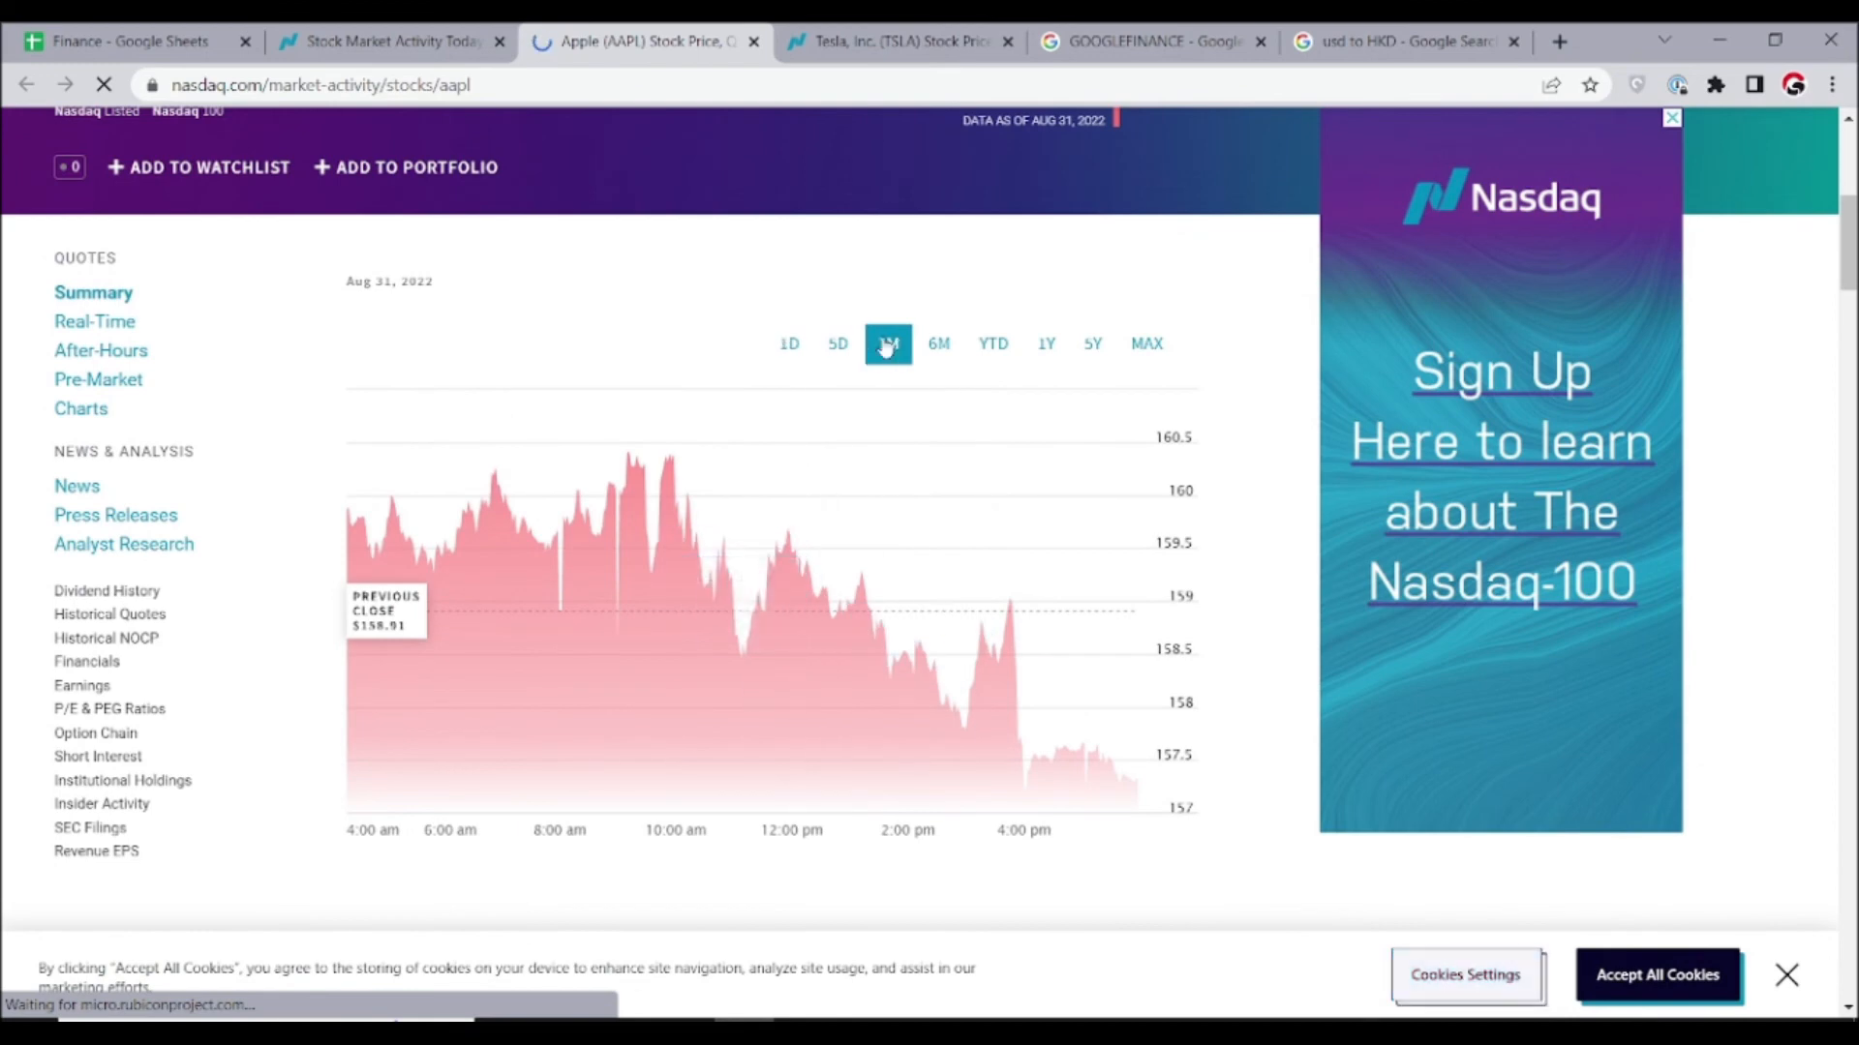
Go to the end of Apple's price list in the Finance sheet and auto-fit the height of row 22
click(133, 51)
scroll(228, 706, down, 6)
scroll(229, 705, up, 3)
scroll(228, 706, up, 1)
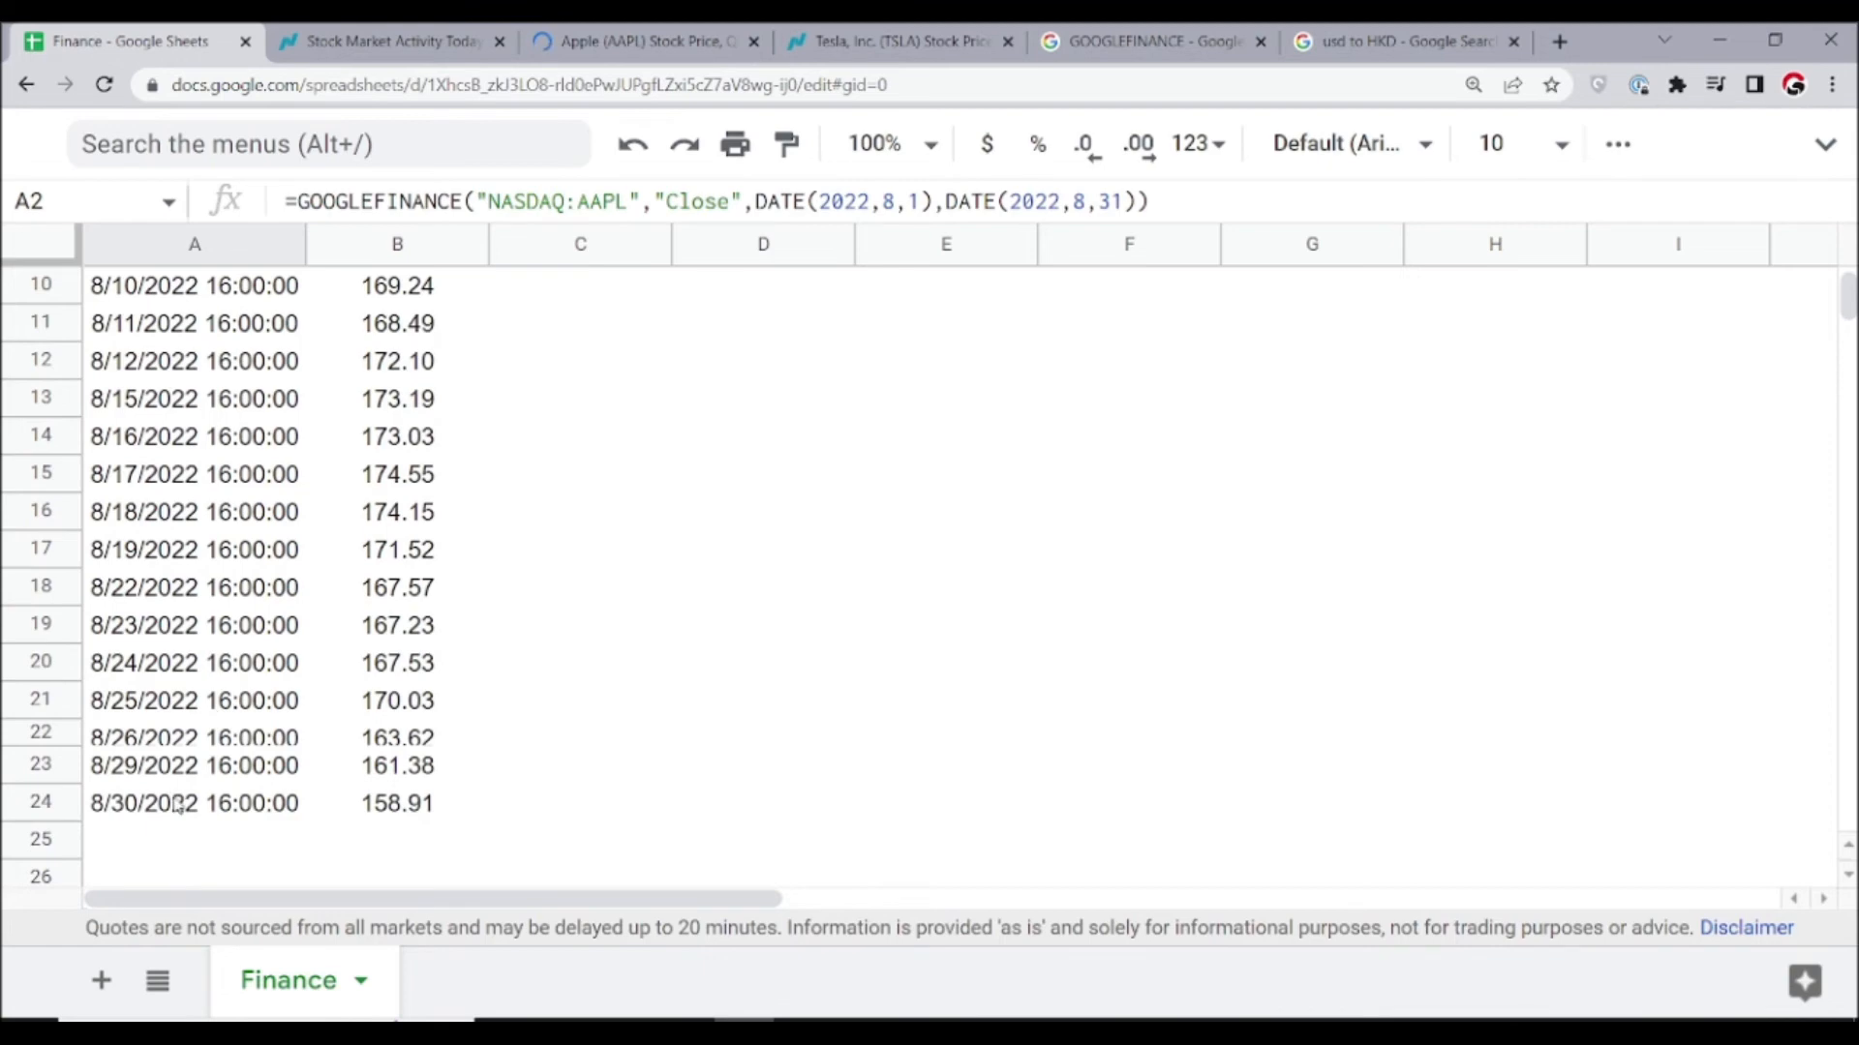
double_click(48, 745)
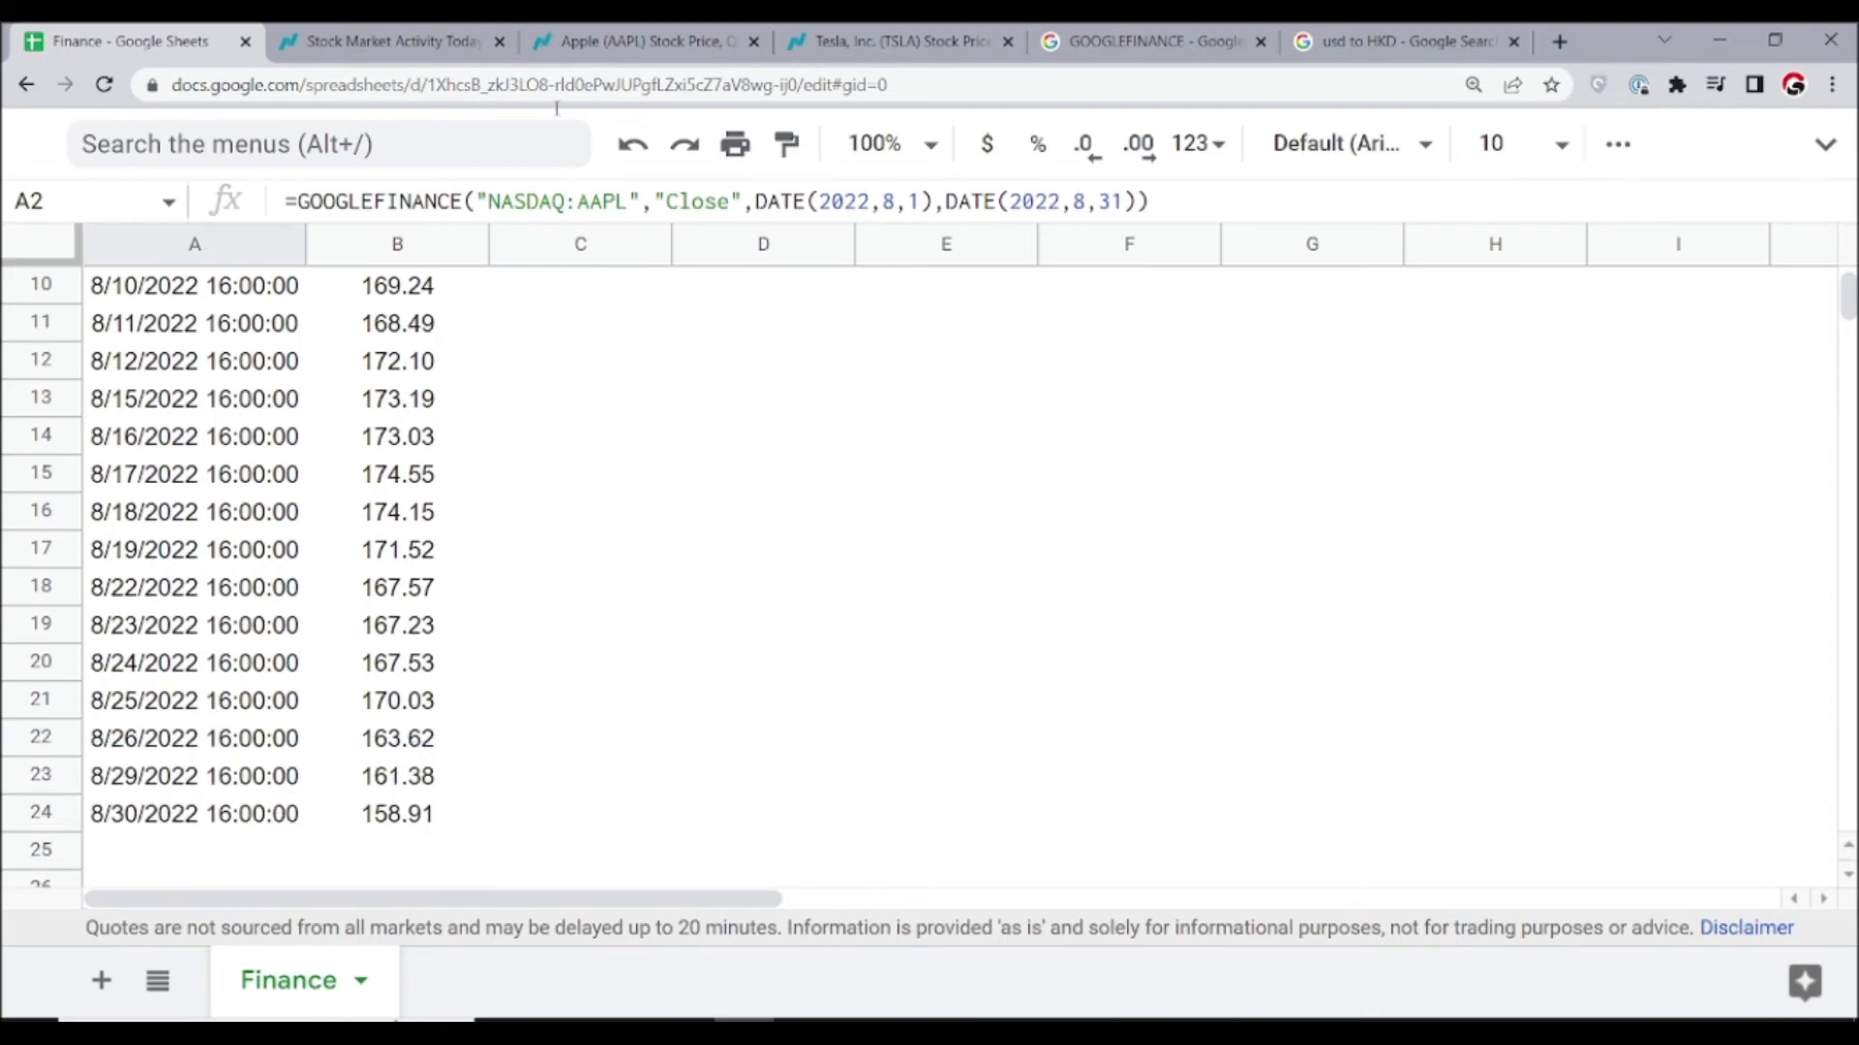
Compare Apple's 8/30/2022 and 8/10/2022 closing prices with its Nasdaq one-month chart, and reselect A2 in the Finance sheet
click(619, 46)
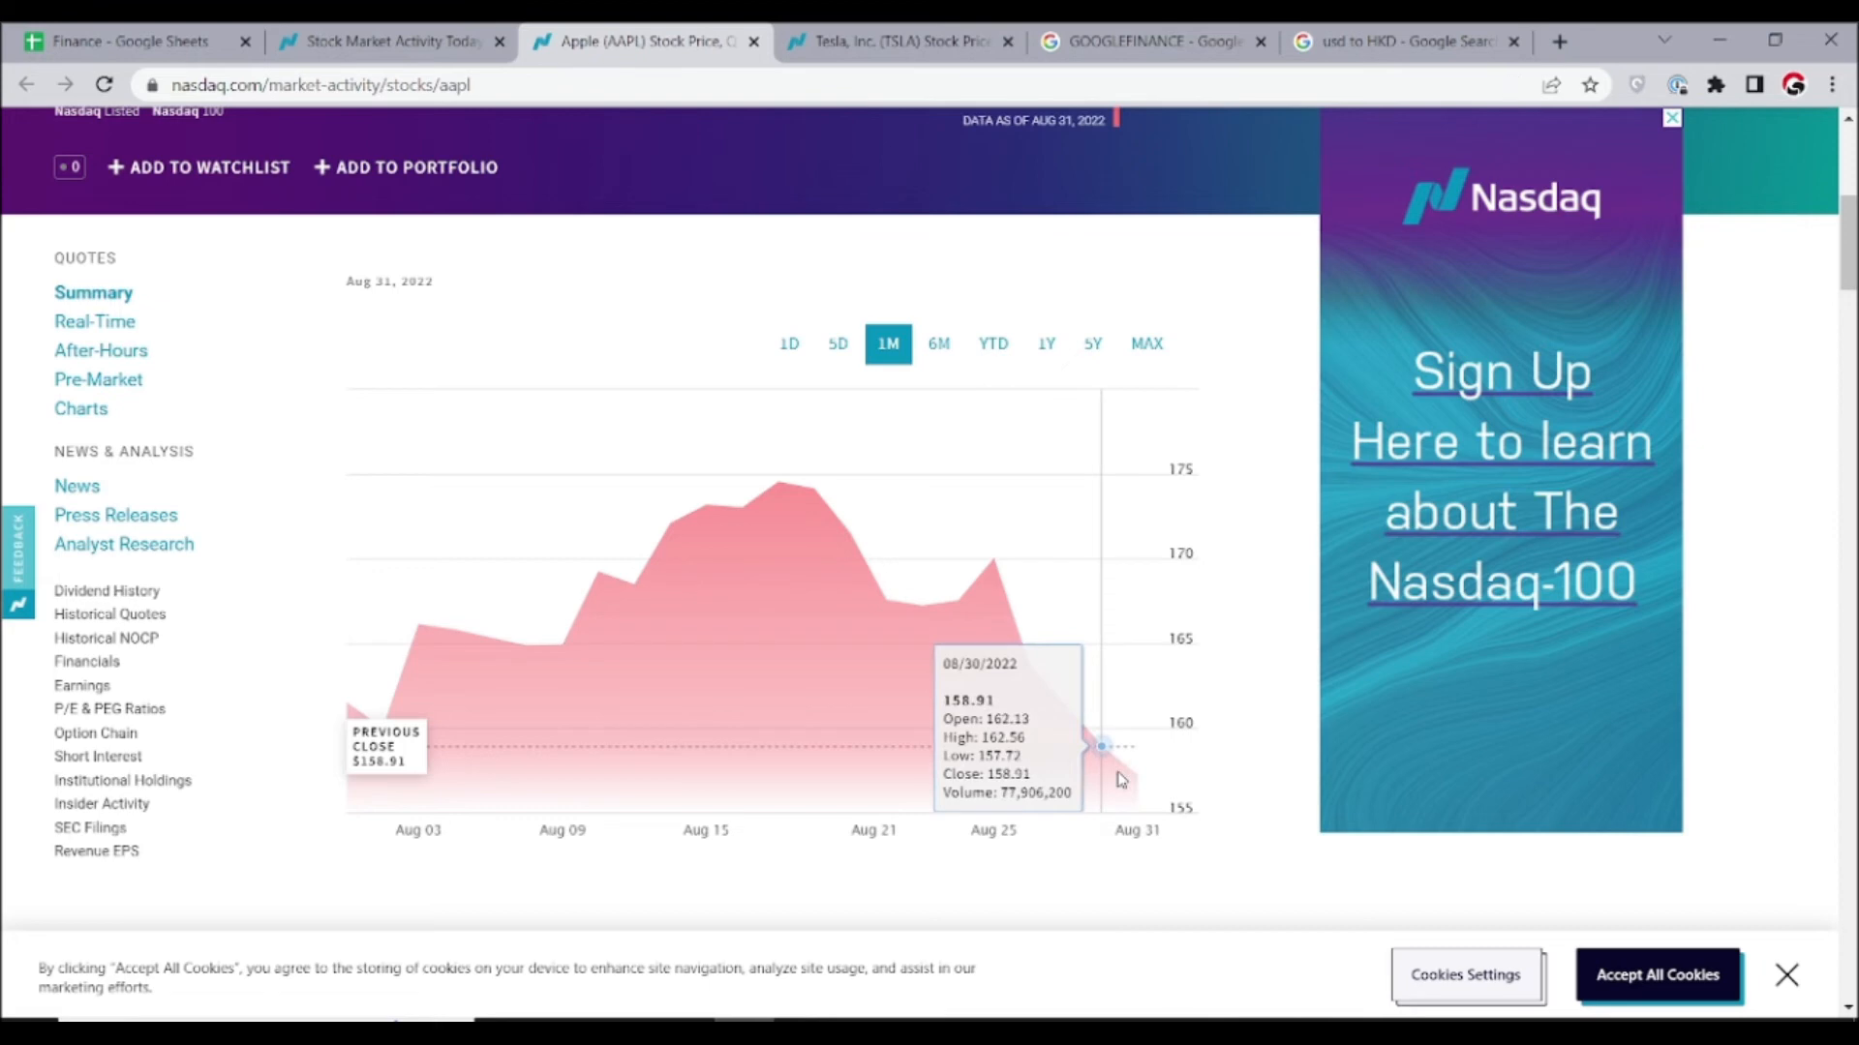
click(180, 43)
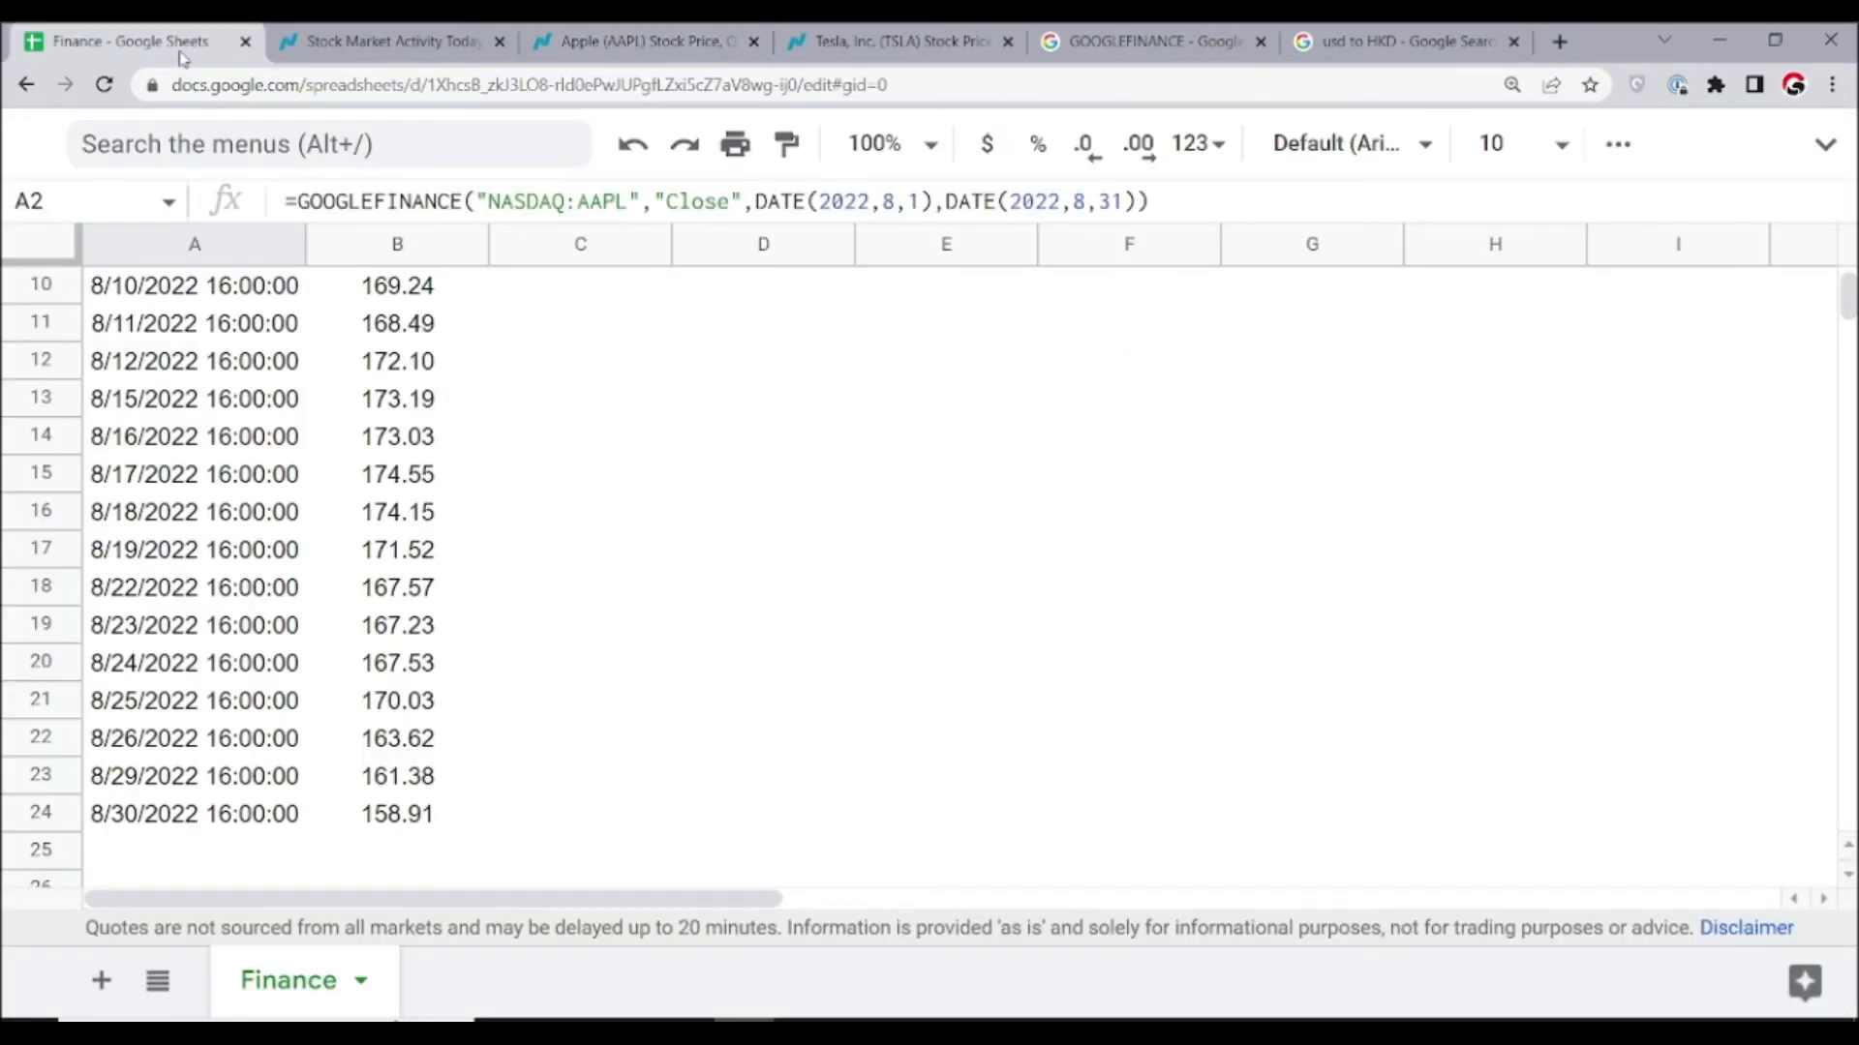
click(406, 784)
scroll(426, 408, up, 3)
scroll(426, 408, down, 1)
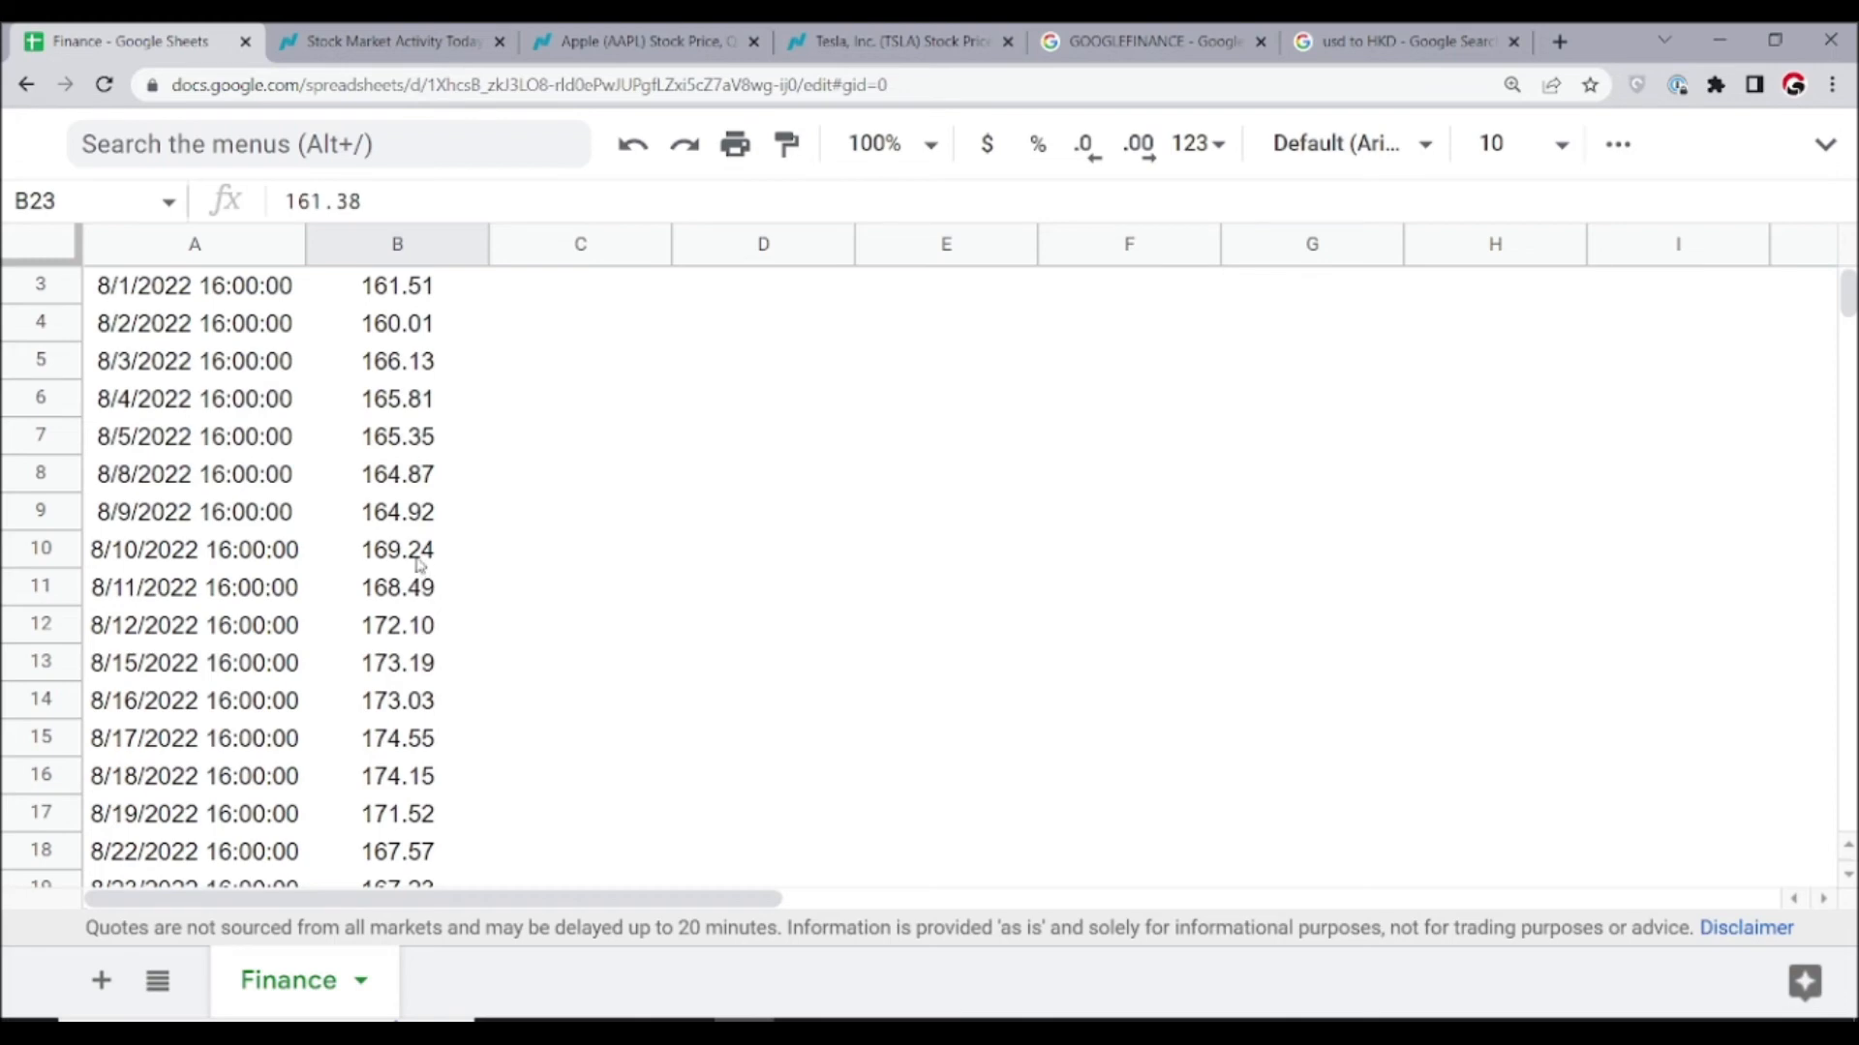
click(629, 41)
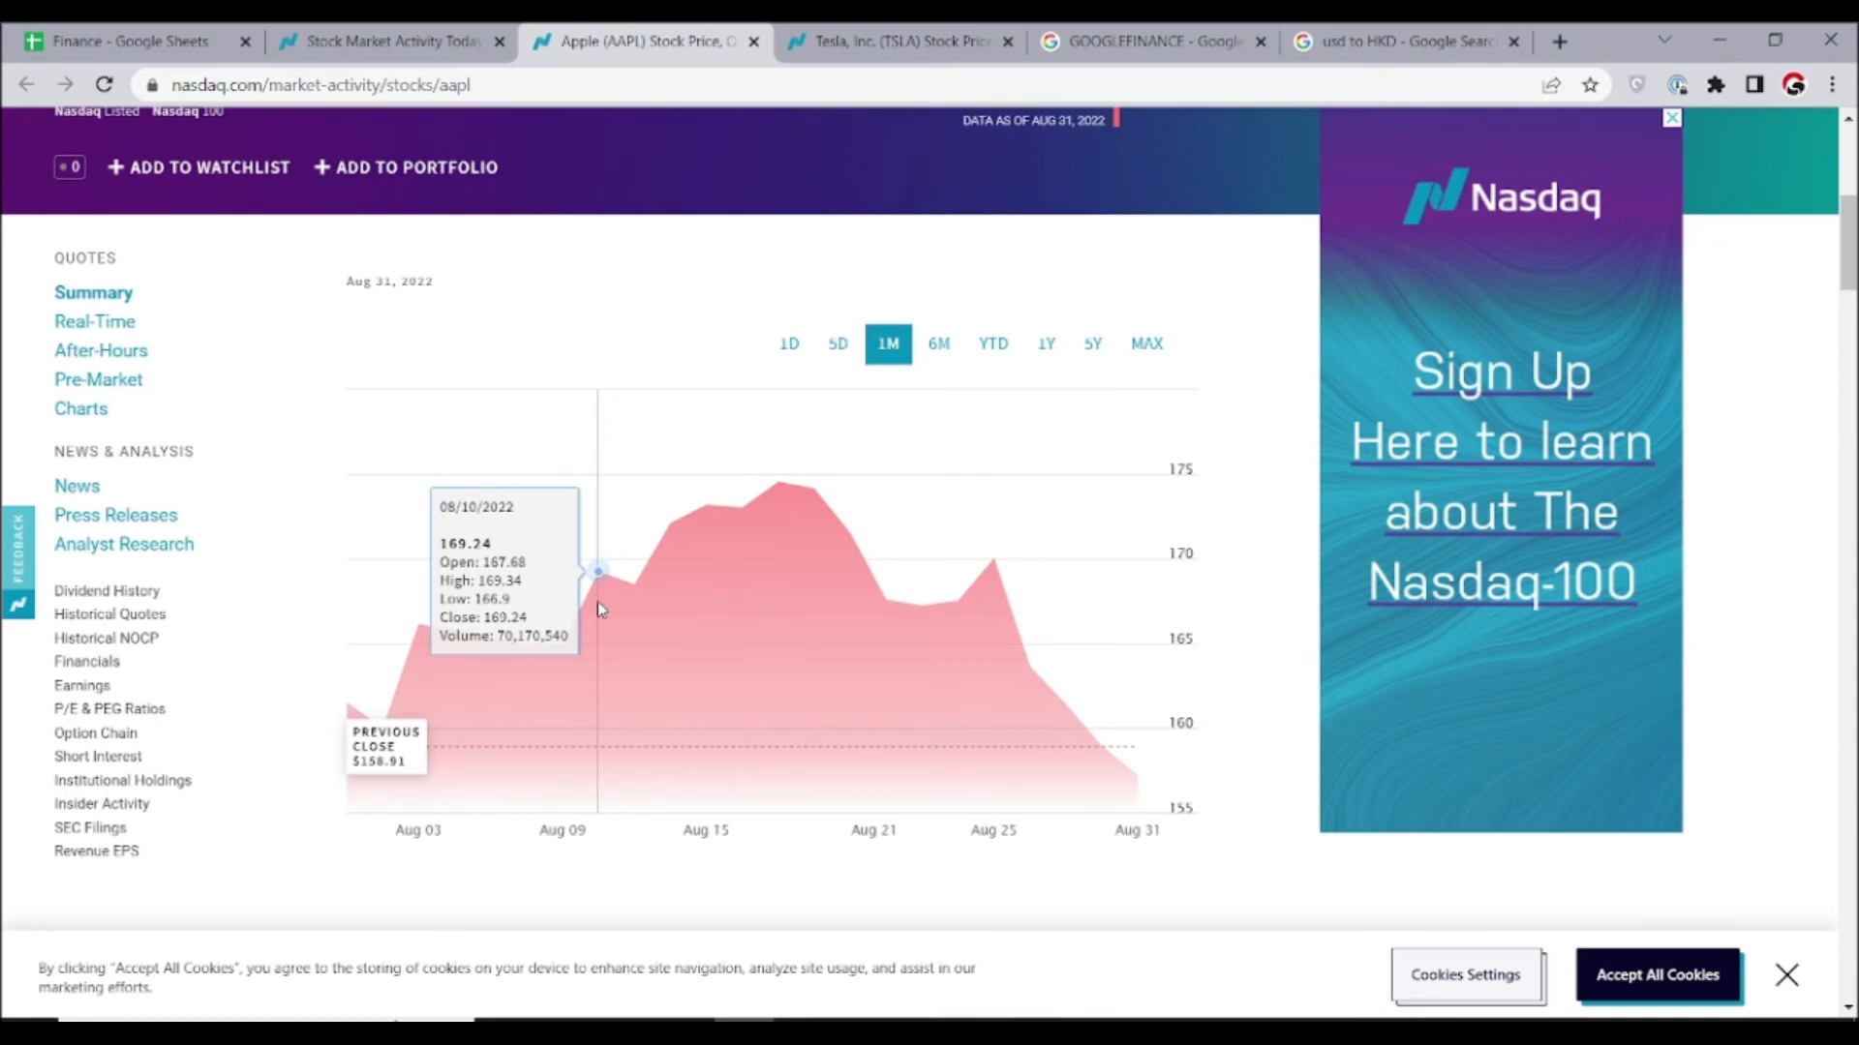
click(130, 40)
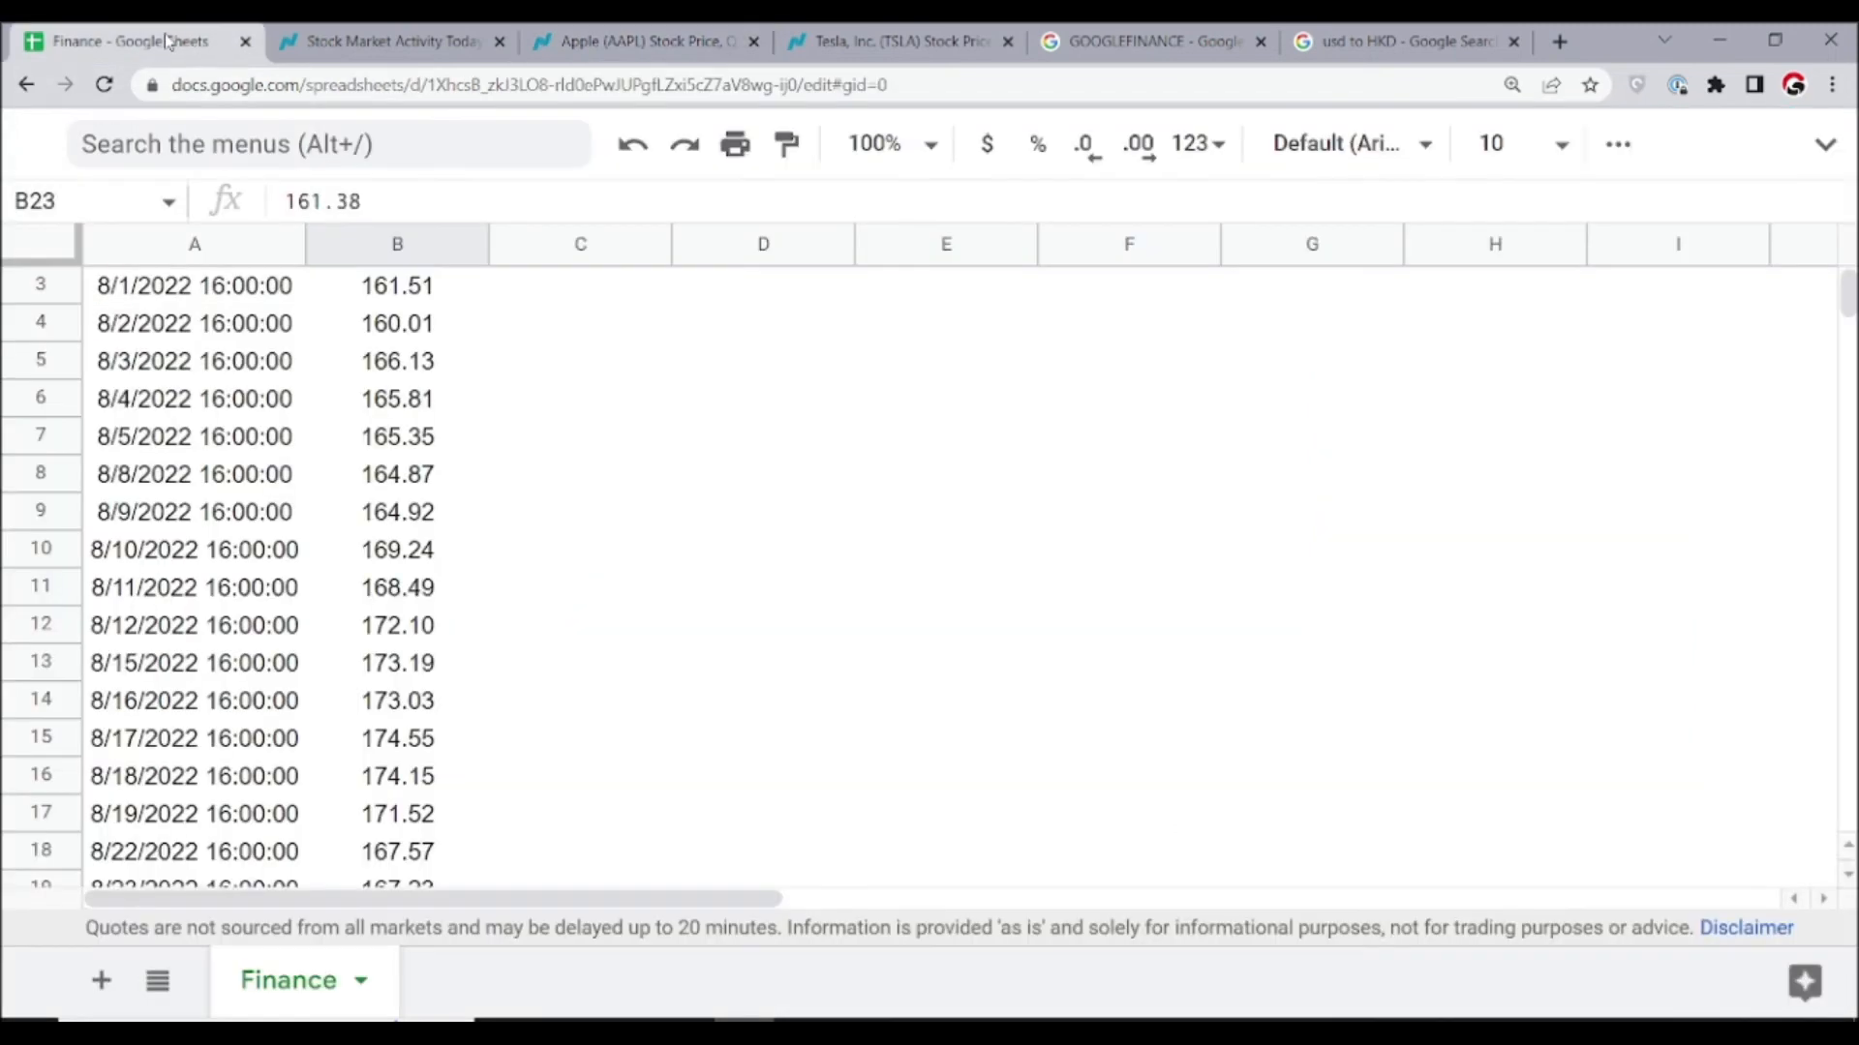
scroll(233, 621, up, 1)
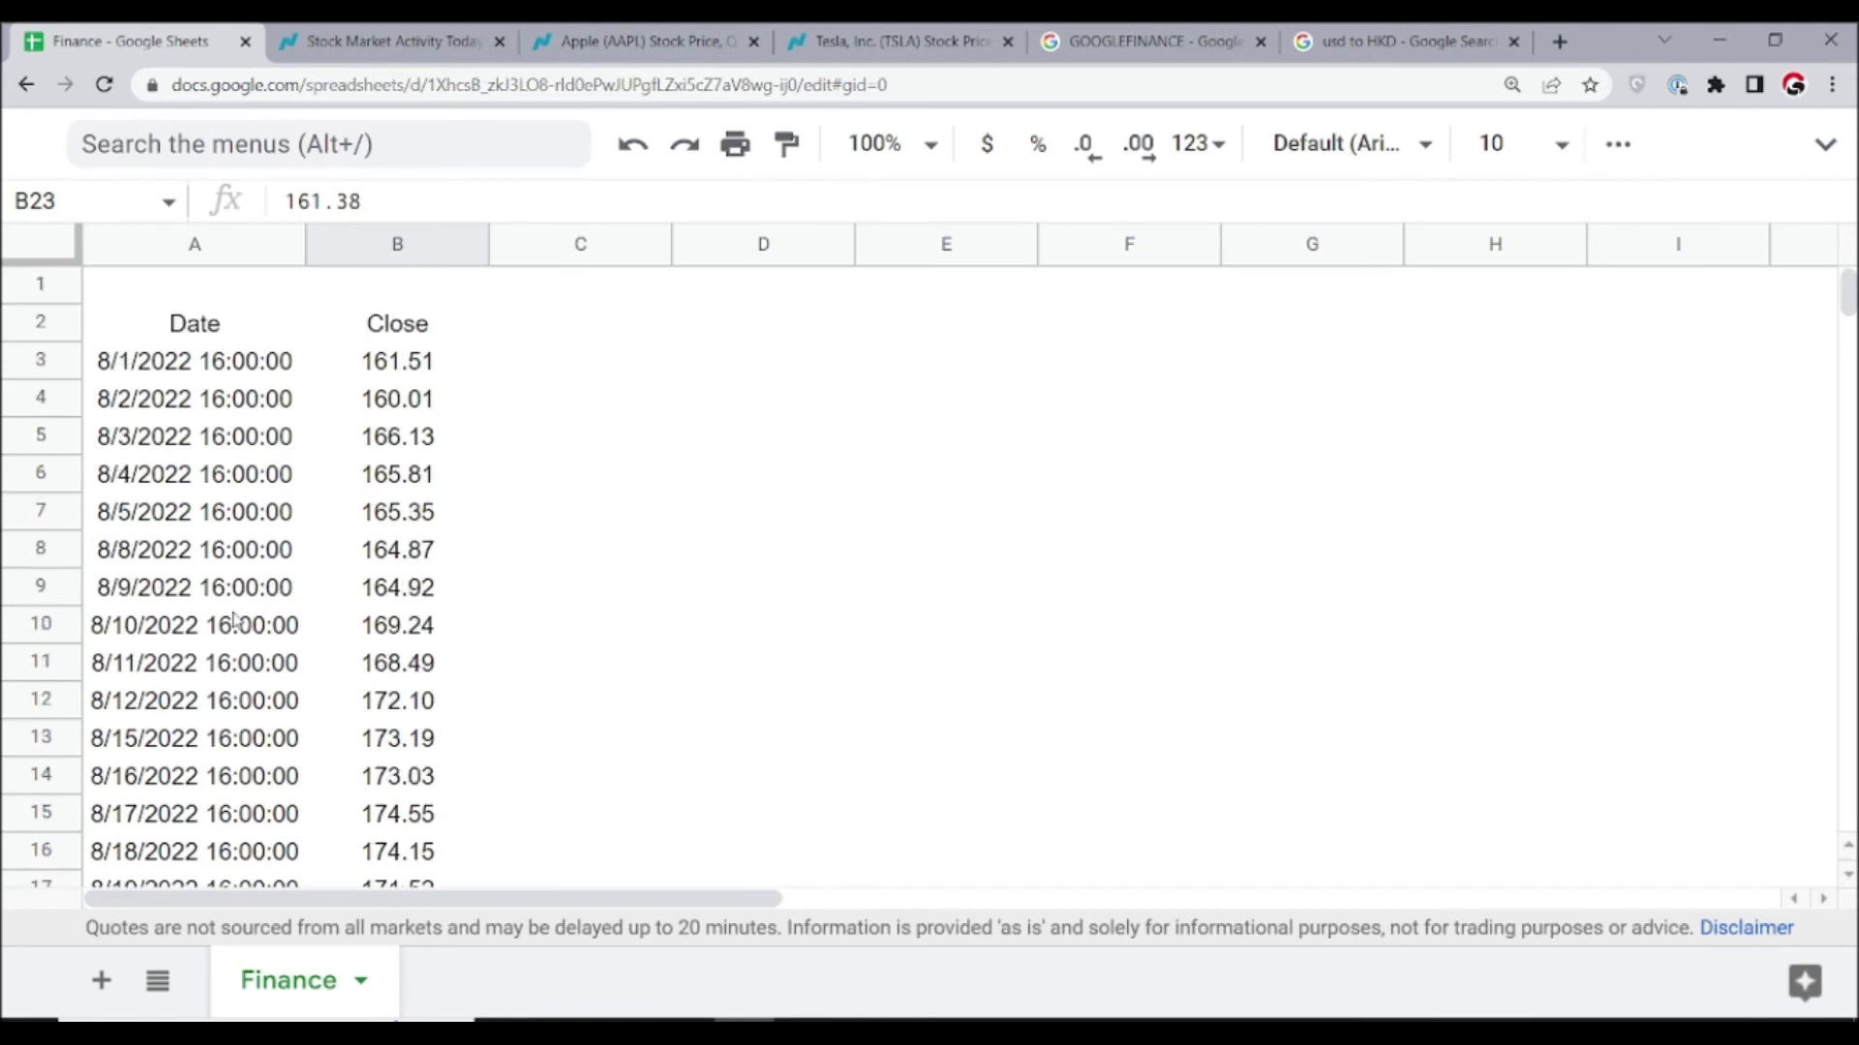
click(244, 330)
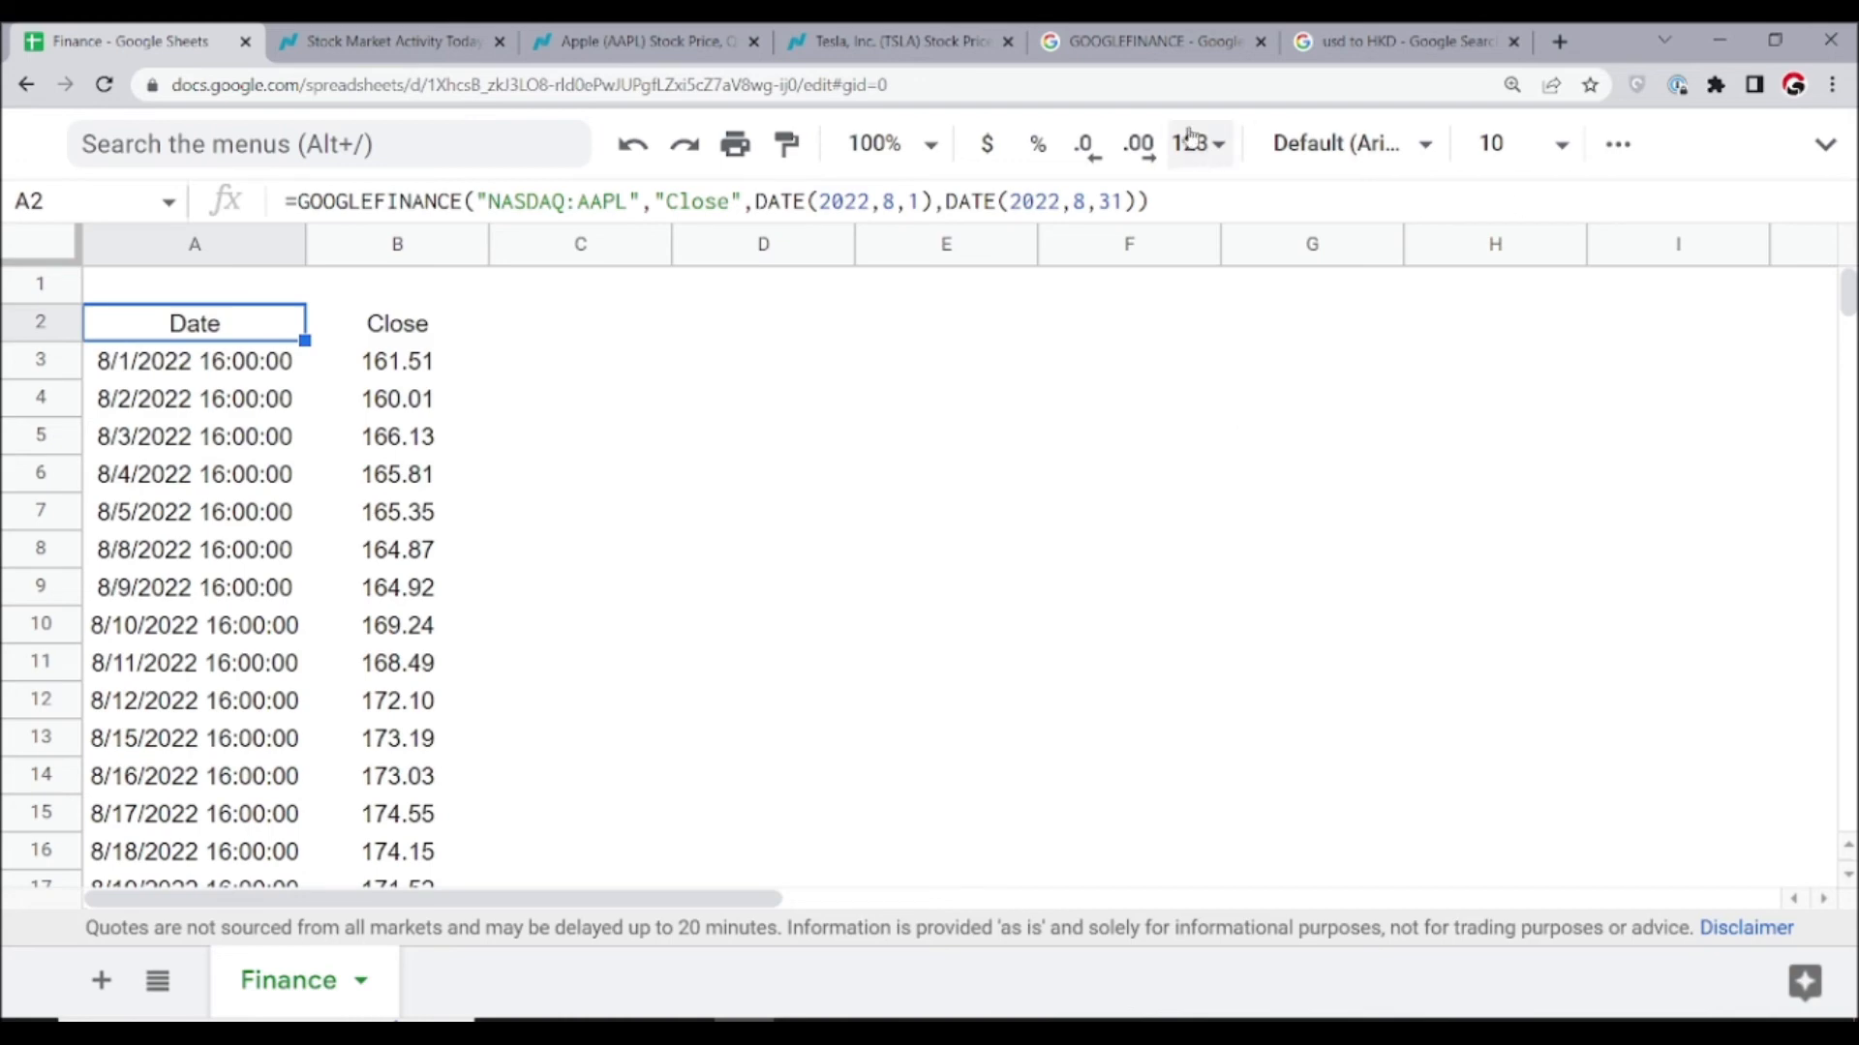
Open the GOOGLEFINANCE help article and review its sample usage and syntax
click(1160, 49)
scroll(774, 453, up, 3)
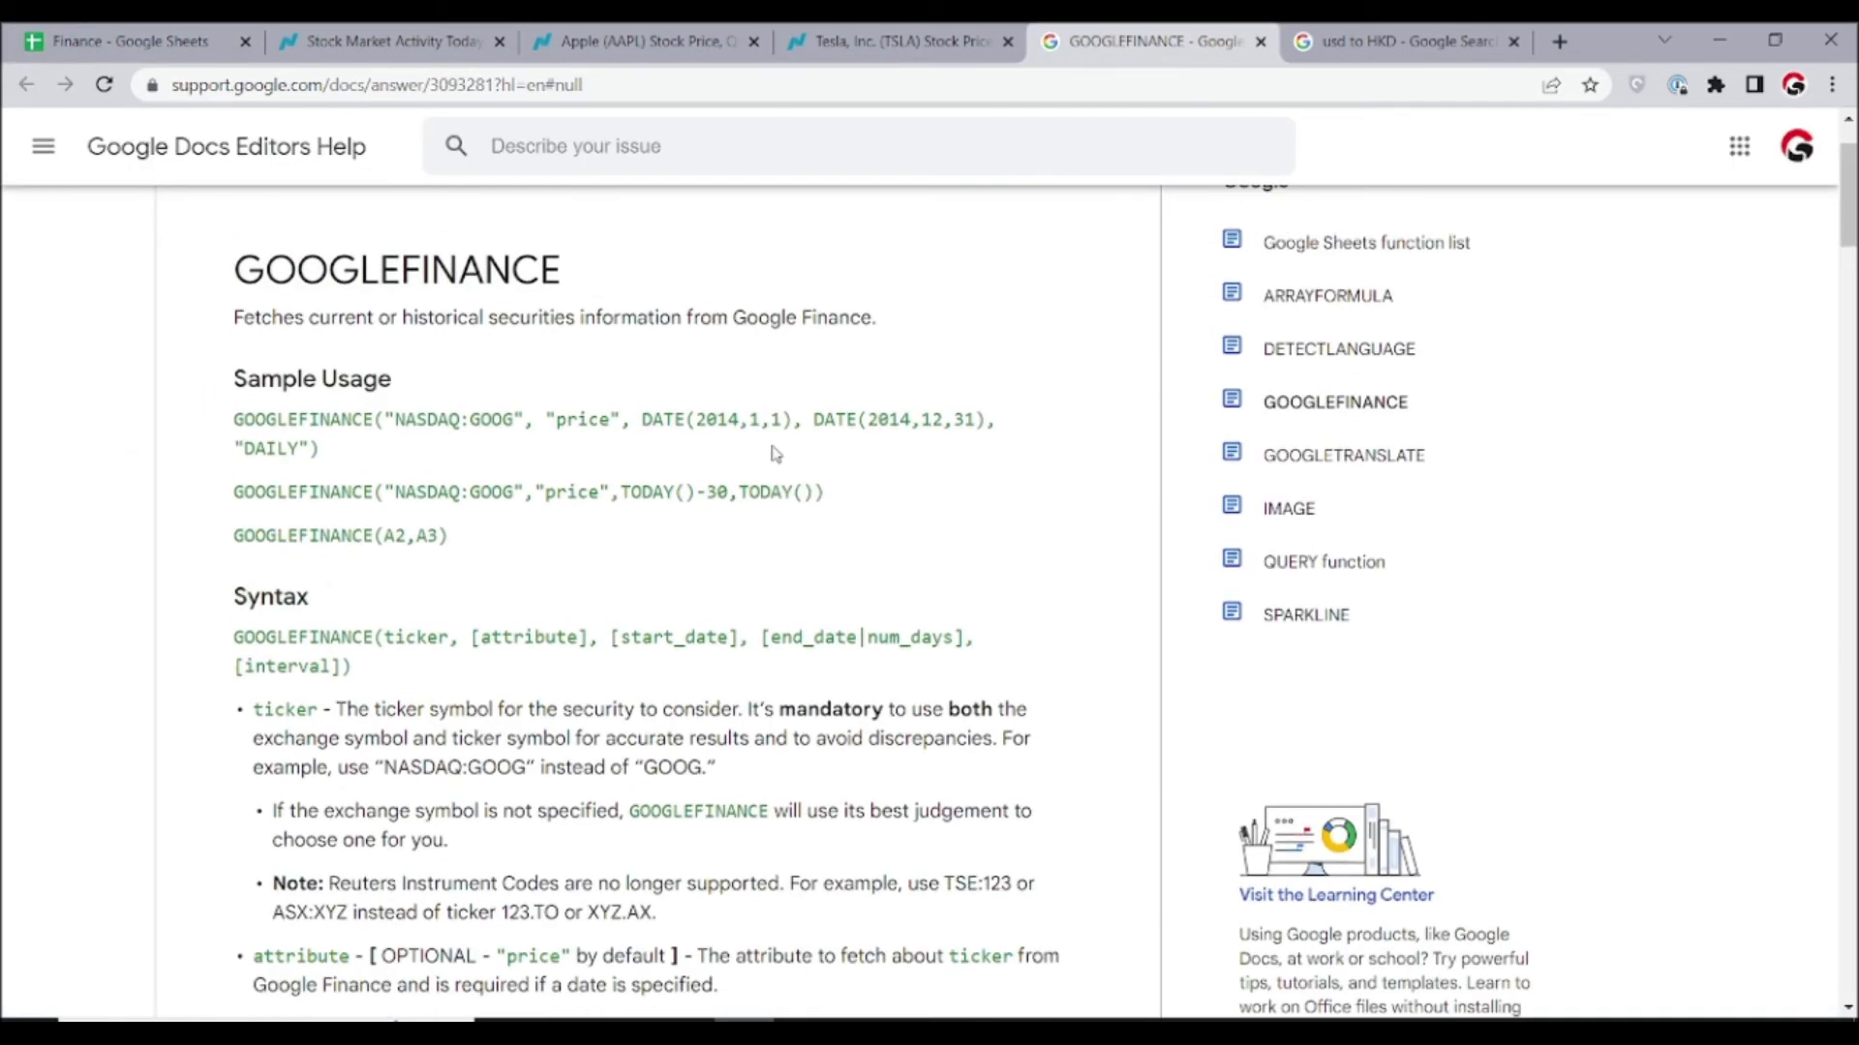
scroll(775, 453, down, 4)
scroll(775, 453, up, 4)
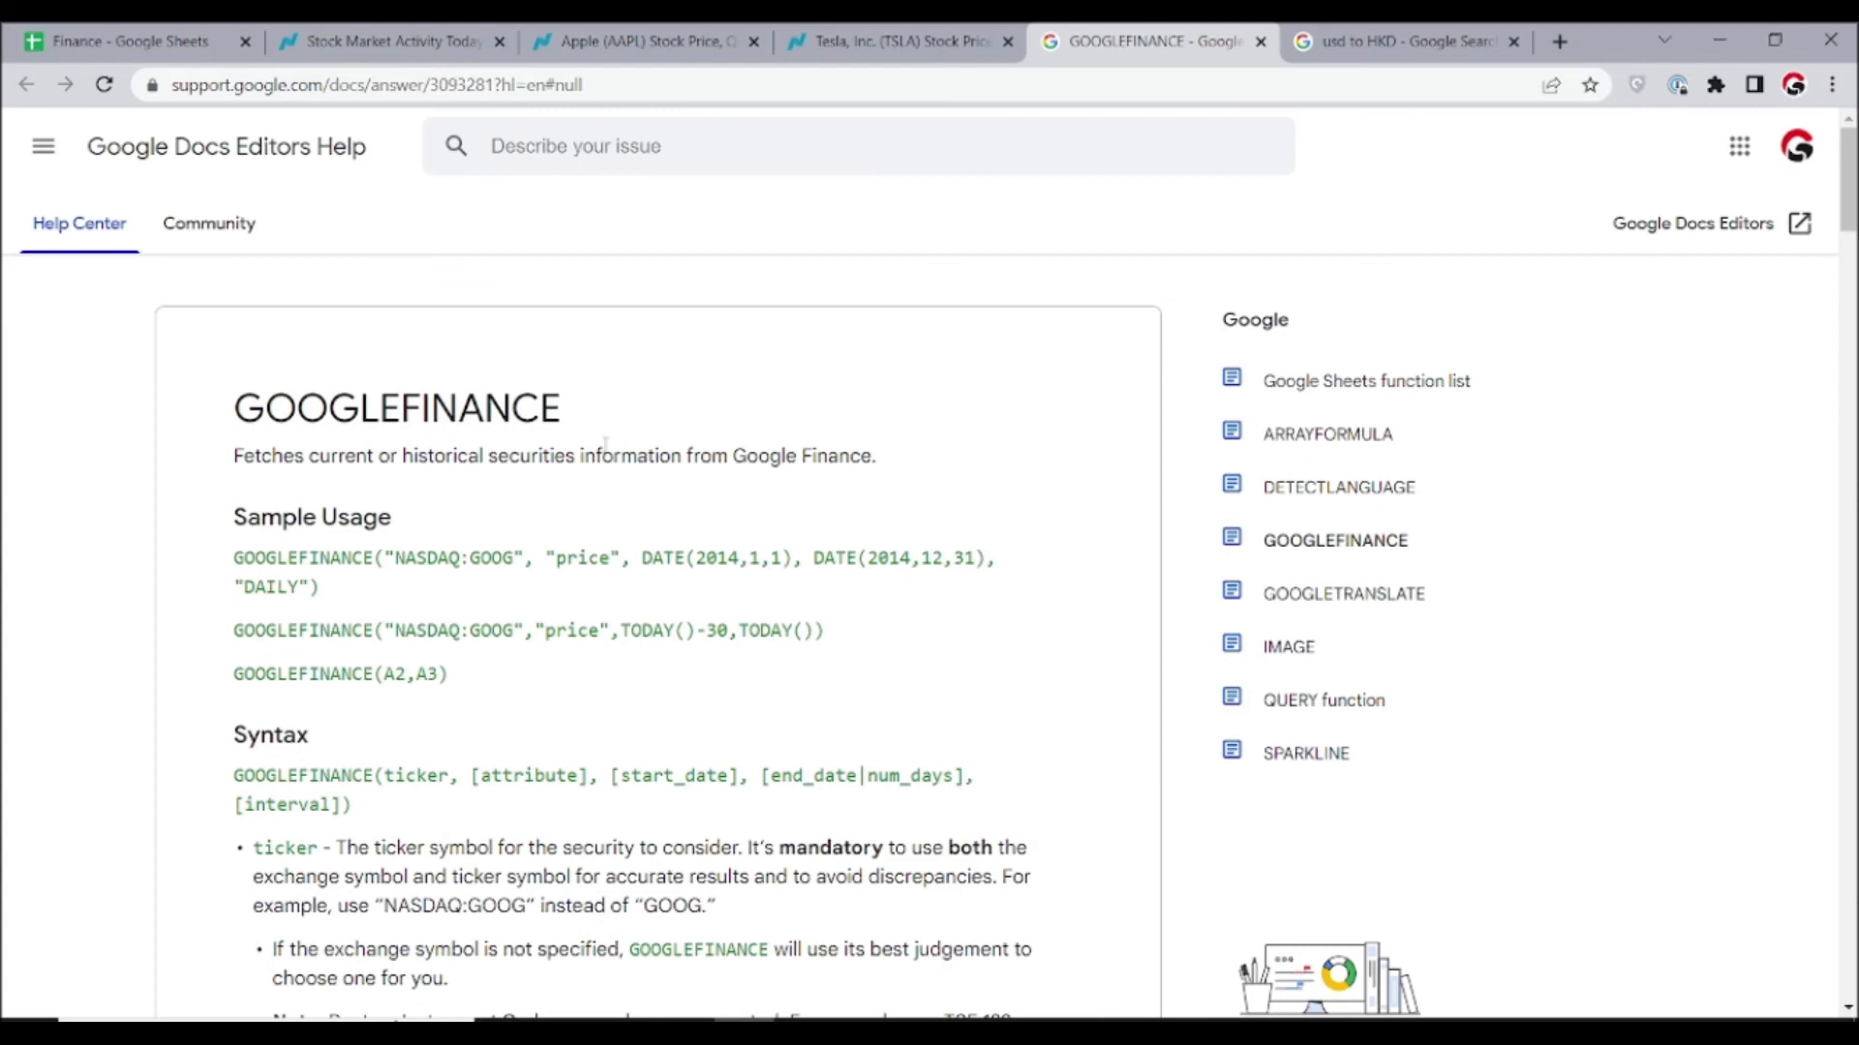
scroll(606, 445, down, 2)
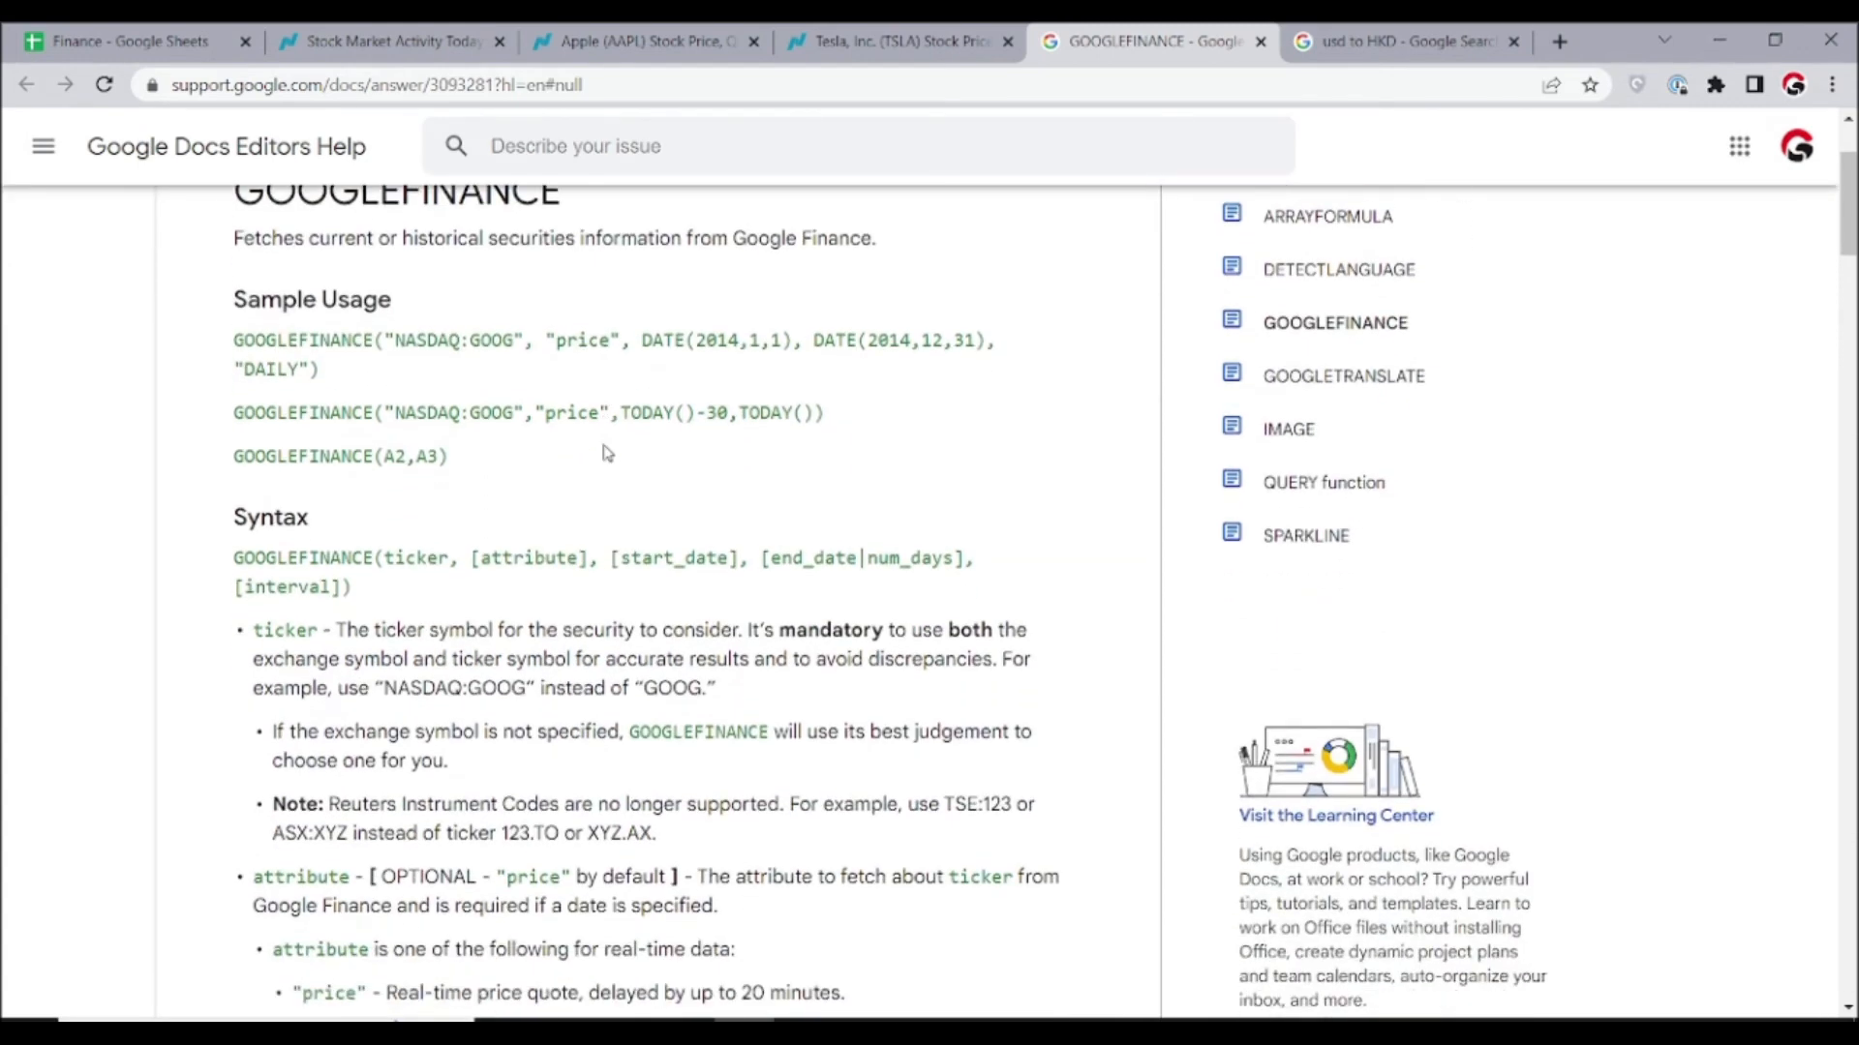
Read through the real-time data attributes in the help article, from price down to currency
scroll(606, 453, down, 1)
scroll(457, 678, down, 1)
scroll(457, 678, down, 2)
scroll(456, 629, up, 1)
scroll(455, 677, down, 2)
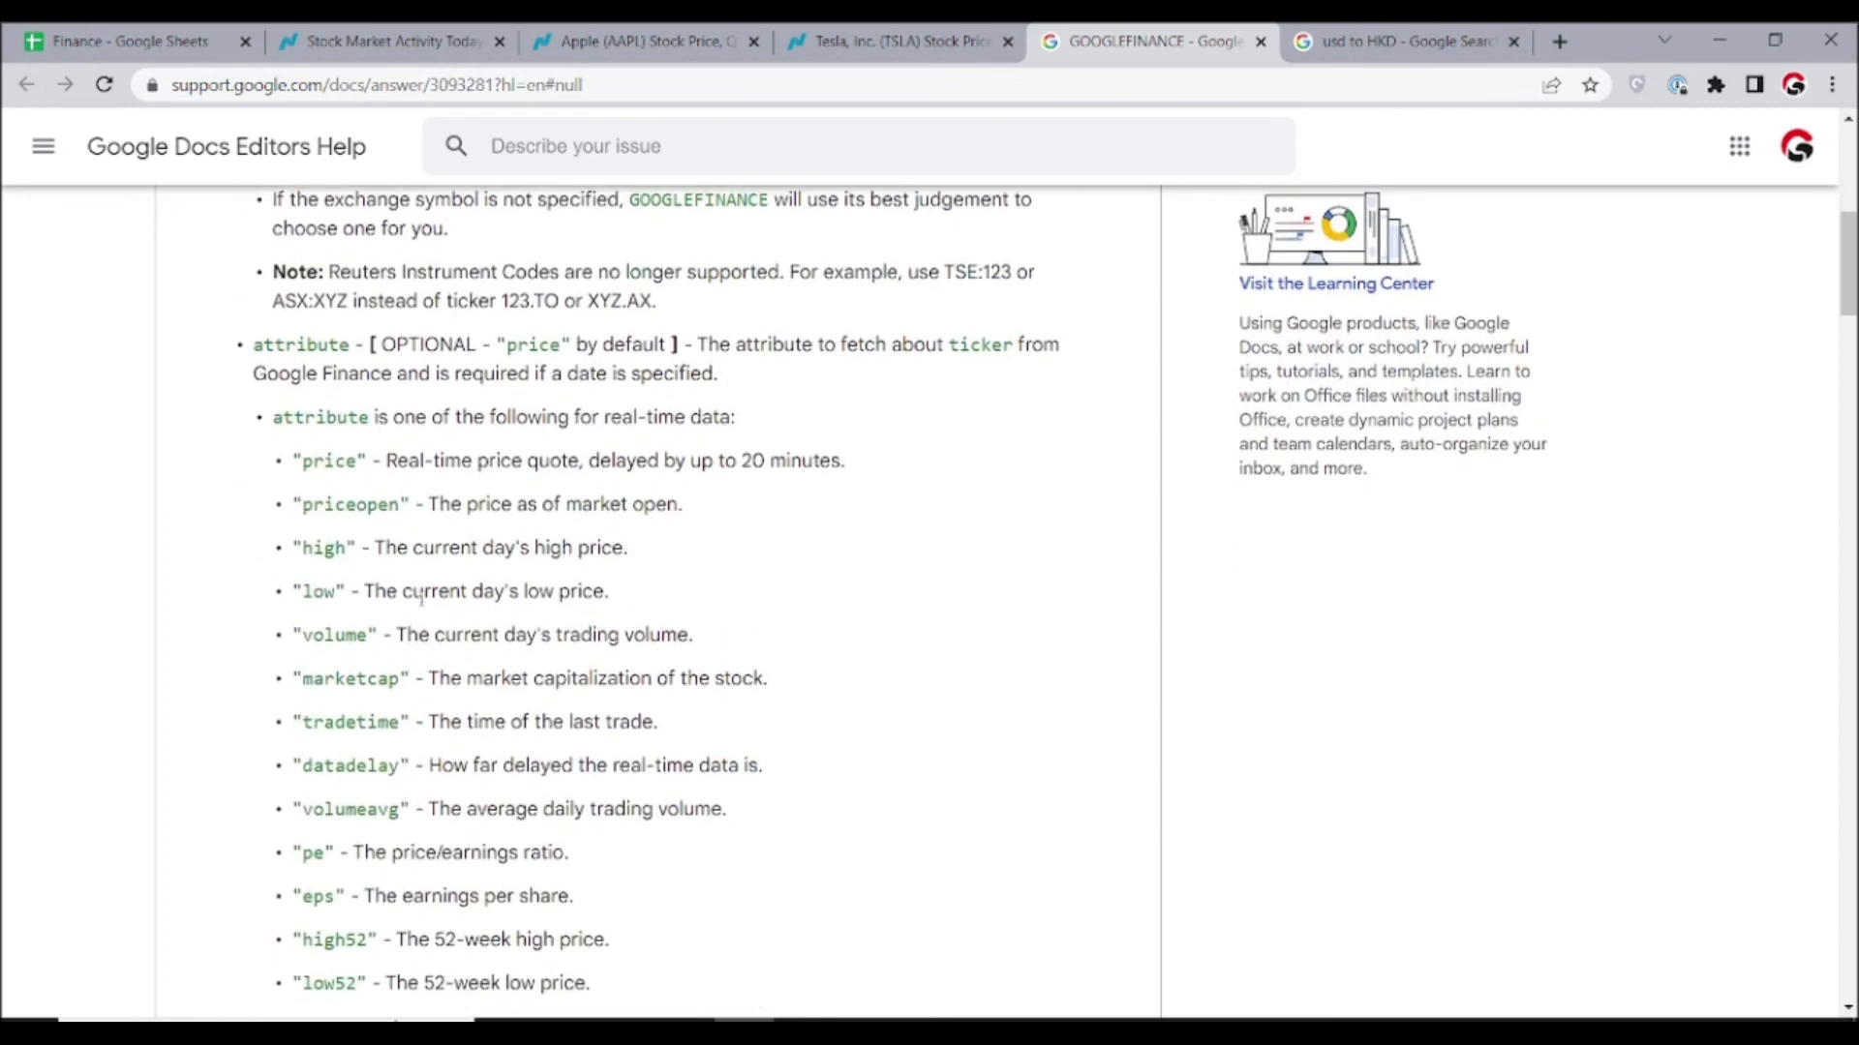
scroll(421, 599, down, 1)
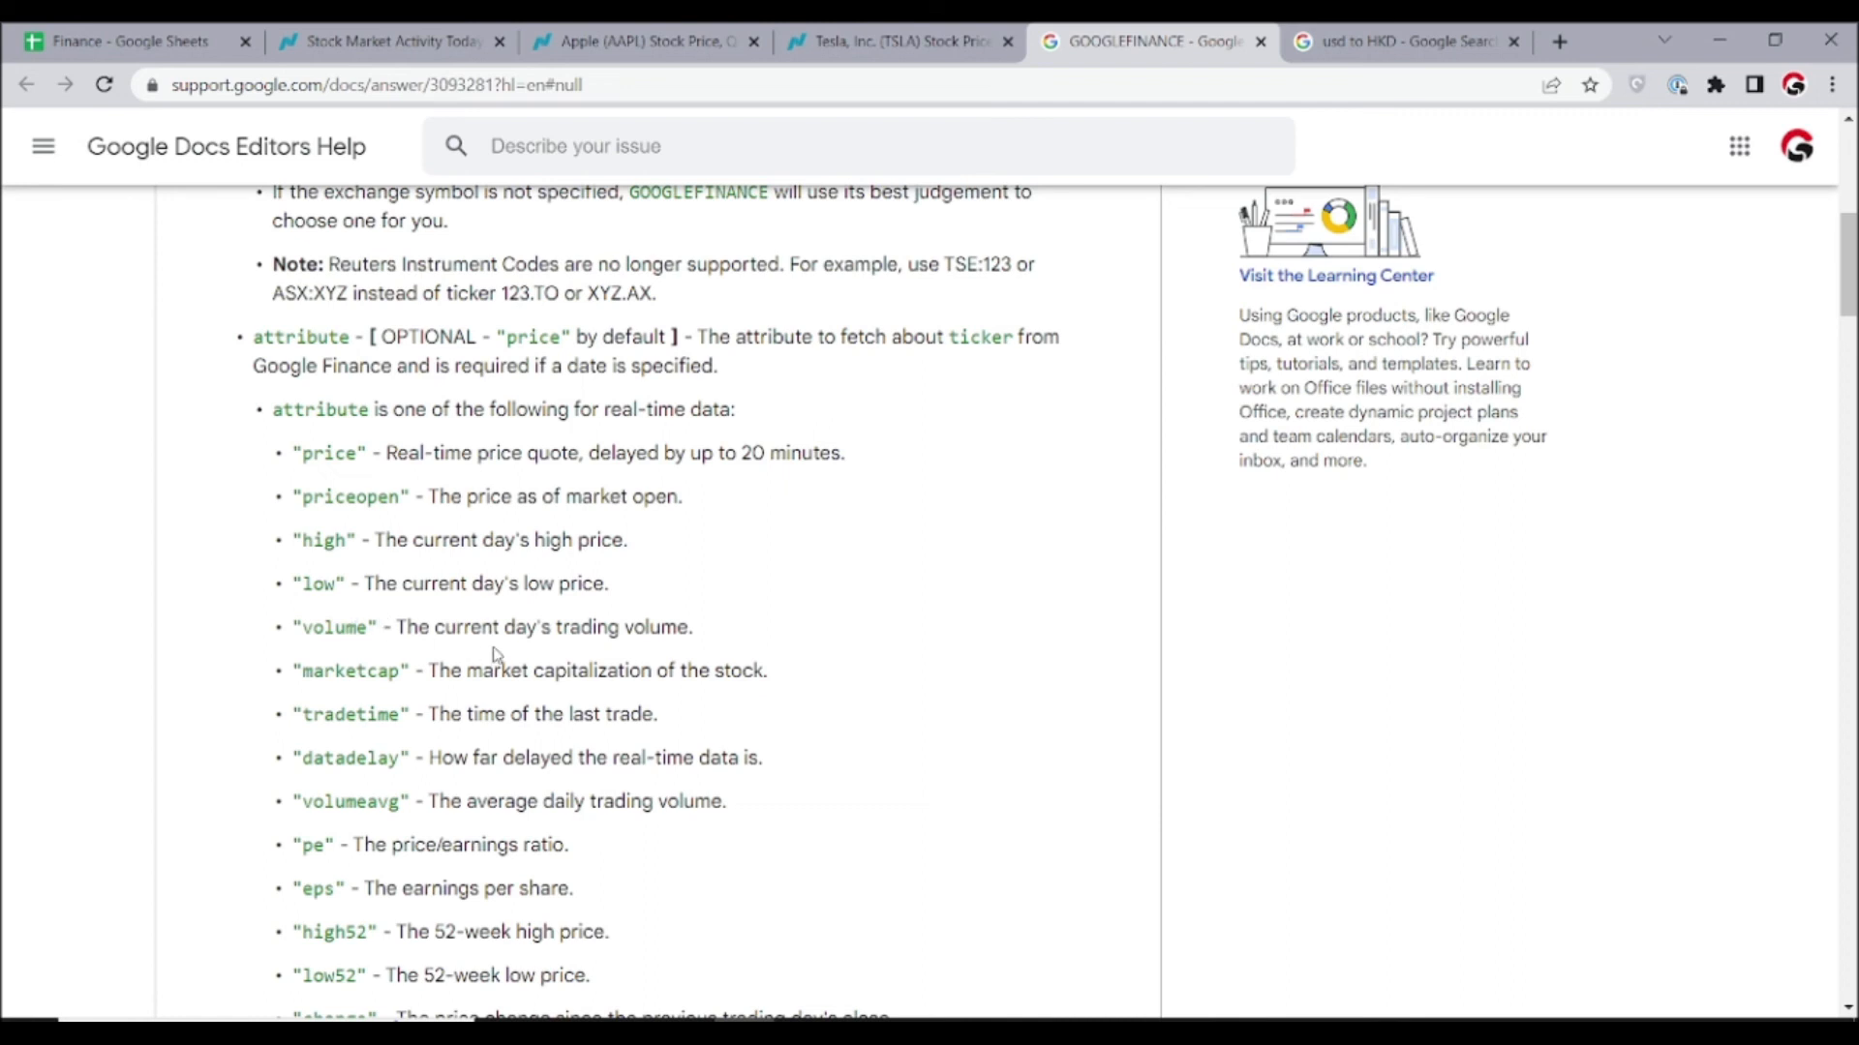
scroll(636, 680, down, 3)
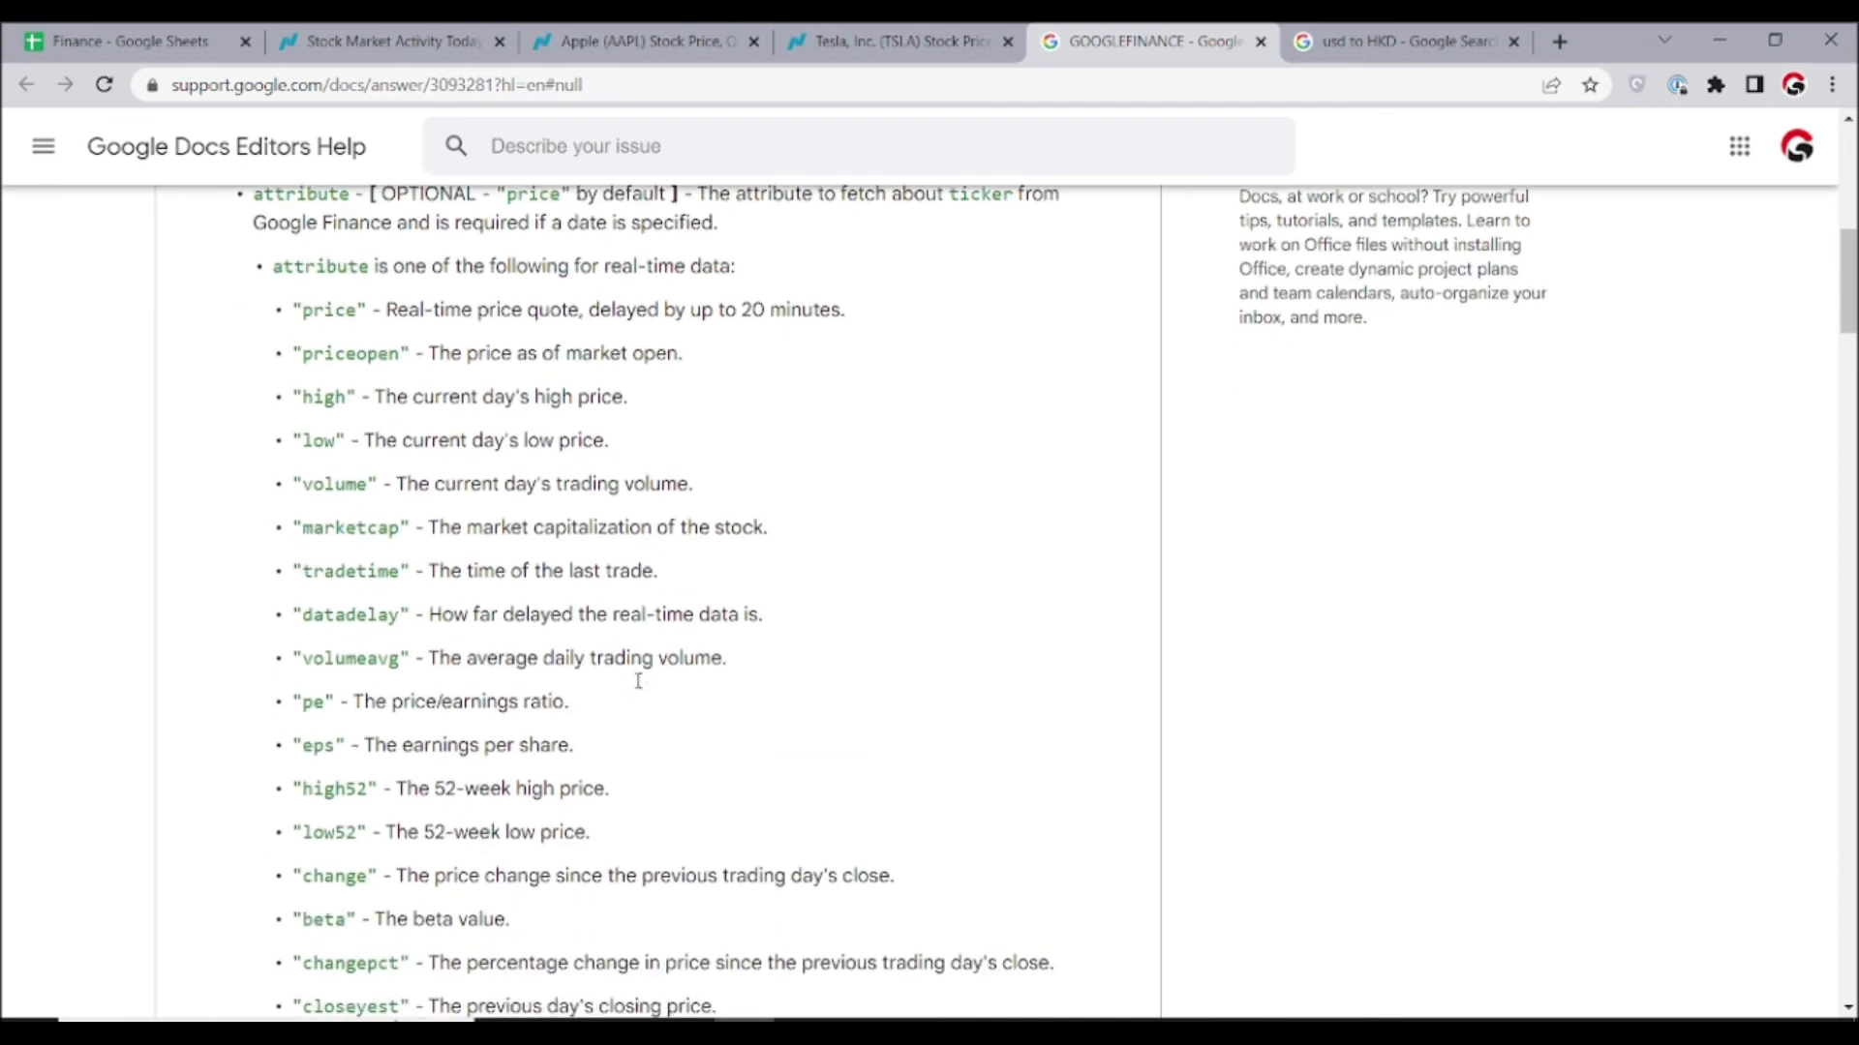
scroll(638, 679, down, 1)
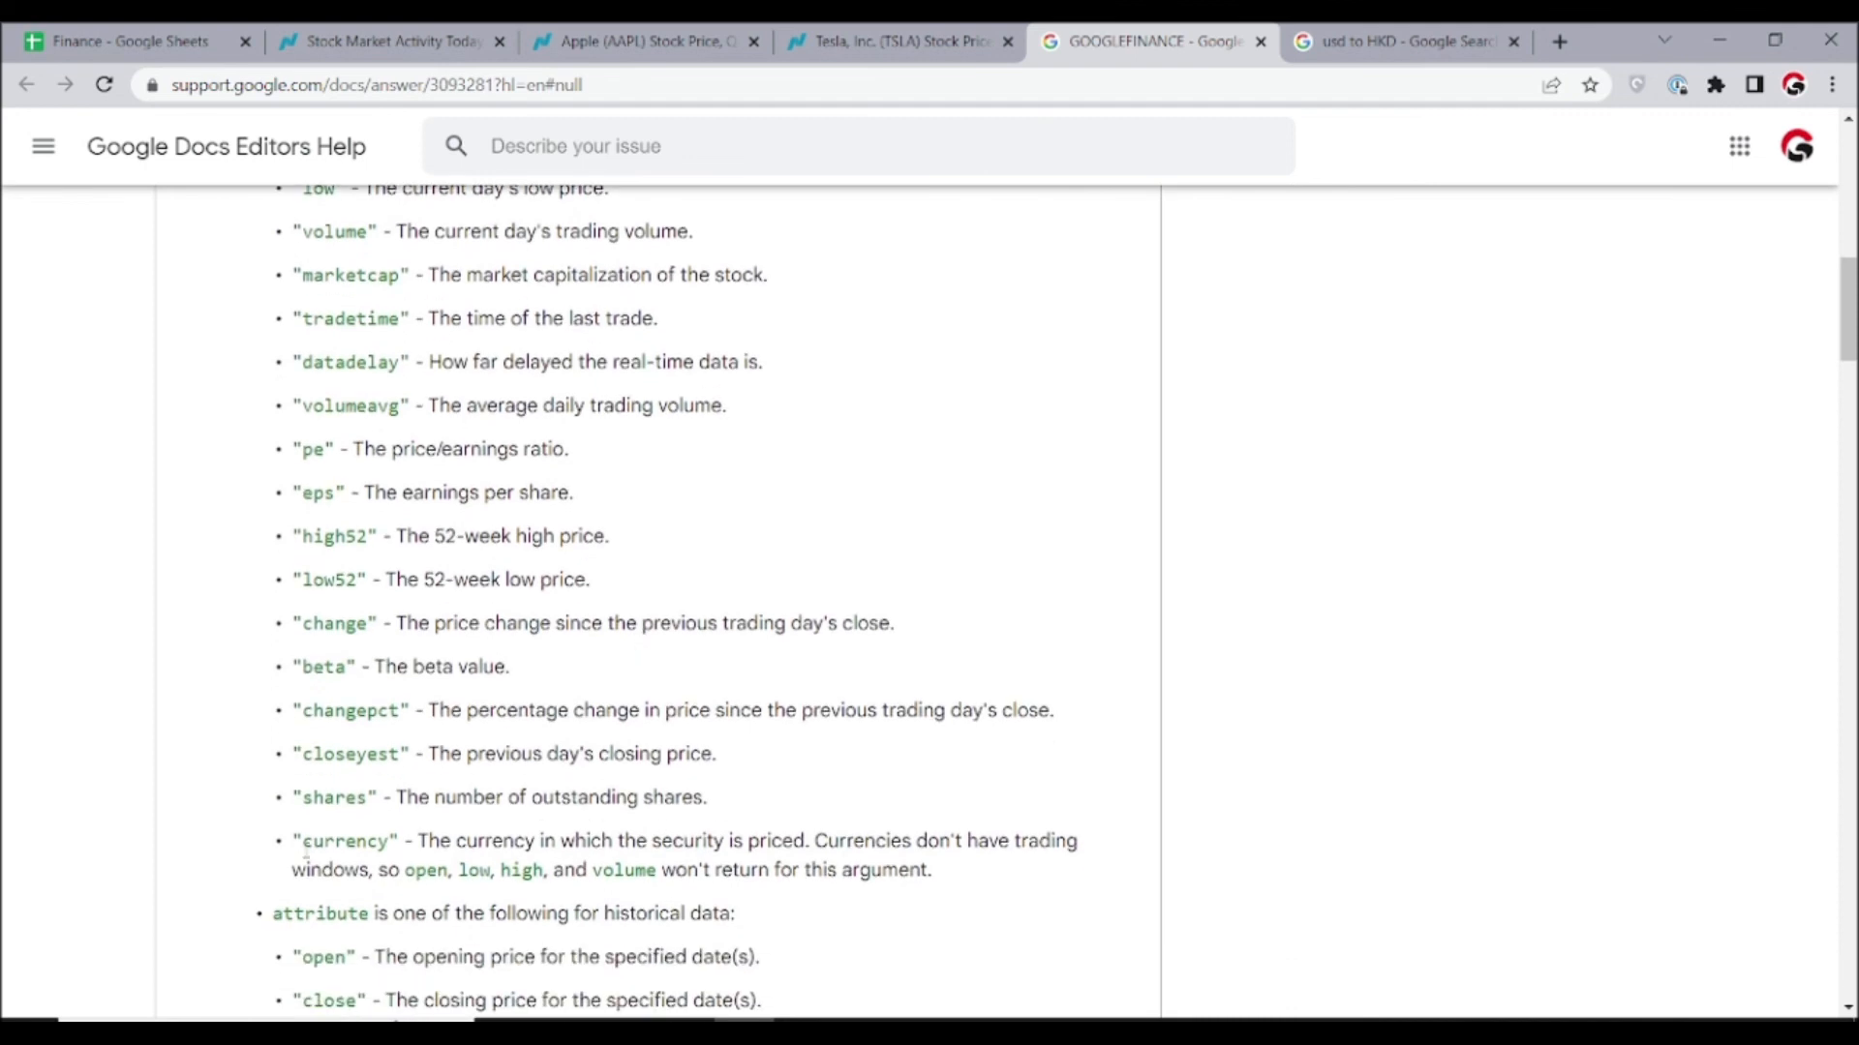
drag(302, 842, 390, 842)
click(379, 845)
Review the historical and mutual fund attributes and the date and interval arguments, and return to the Finance sheet
scroll(365, 846, down, 4)
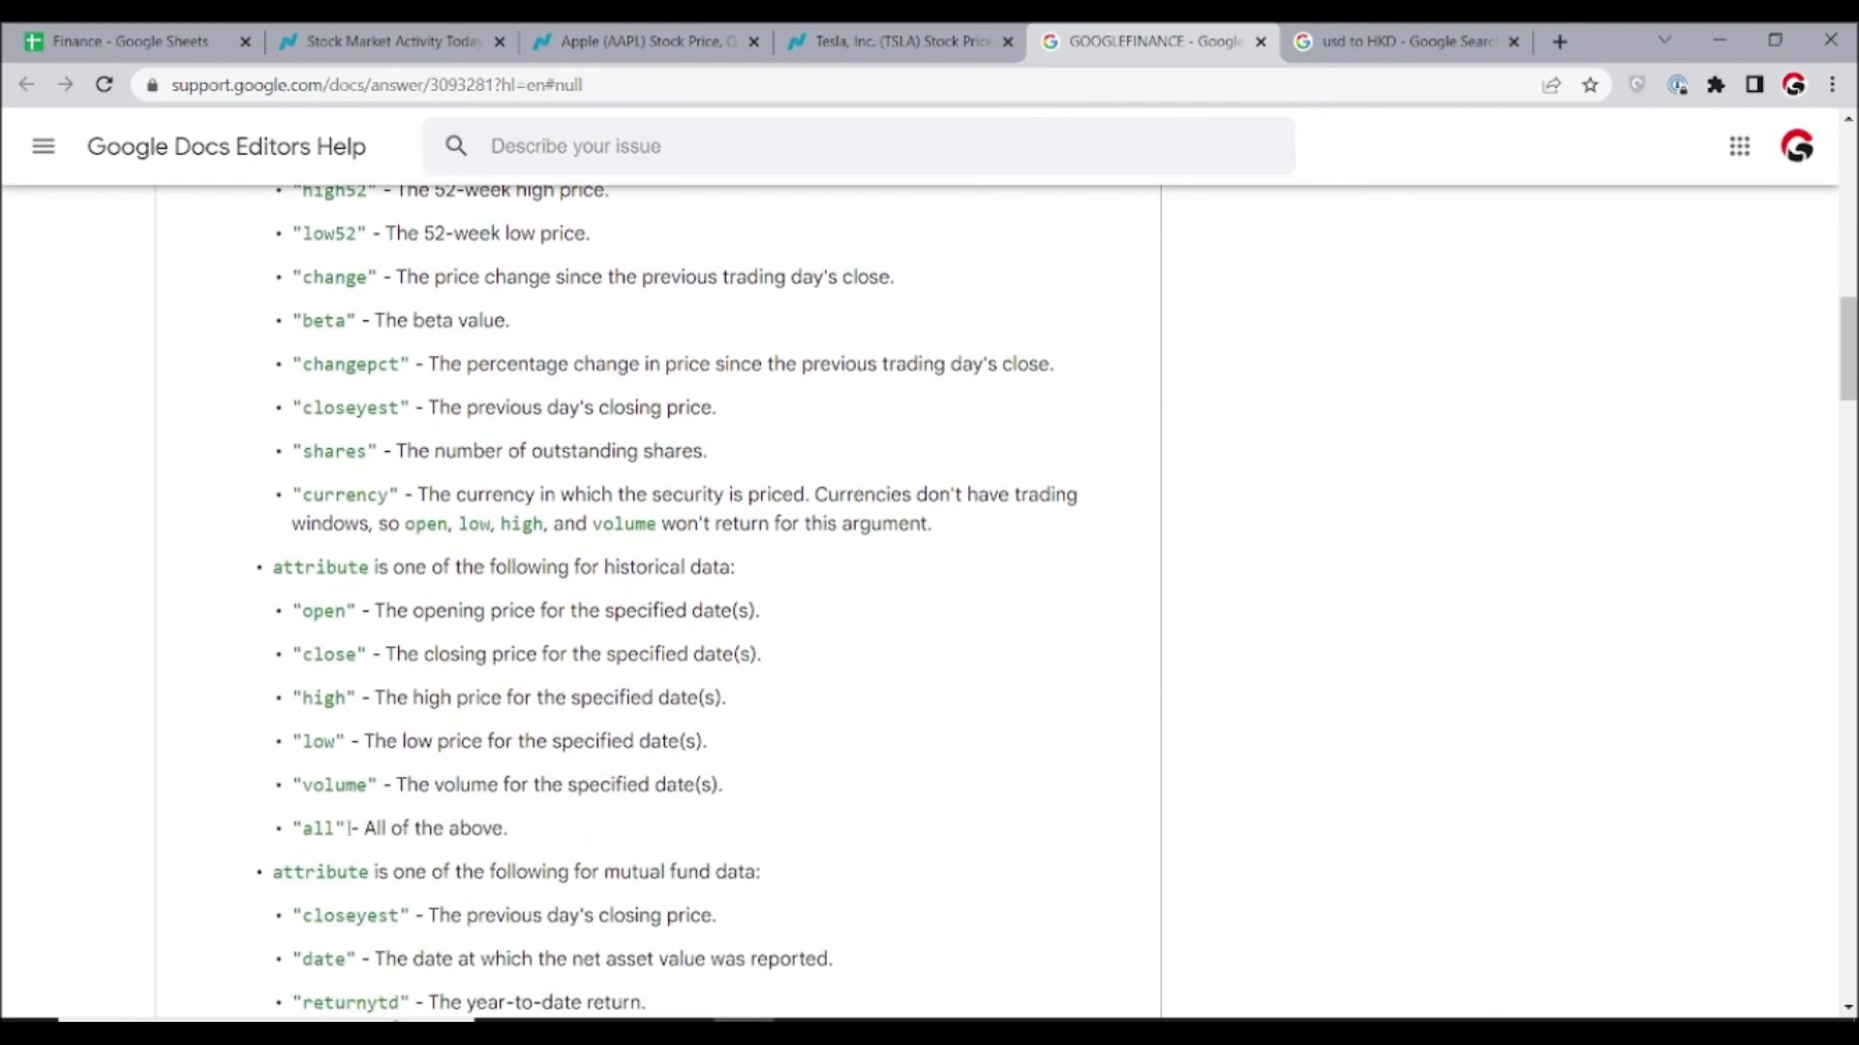
scroll(360, 869, down, 7)
scroll(360, 868, down, 1)
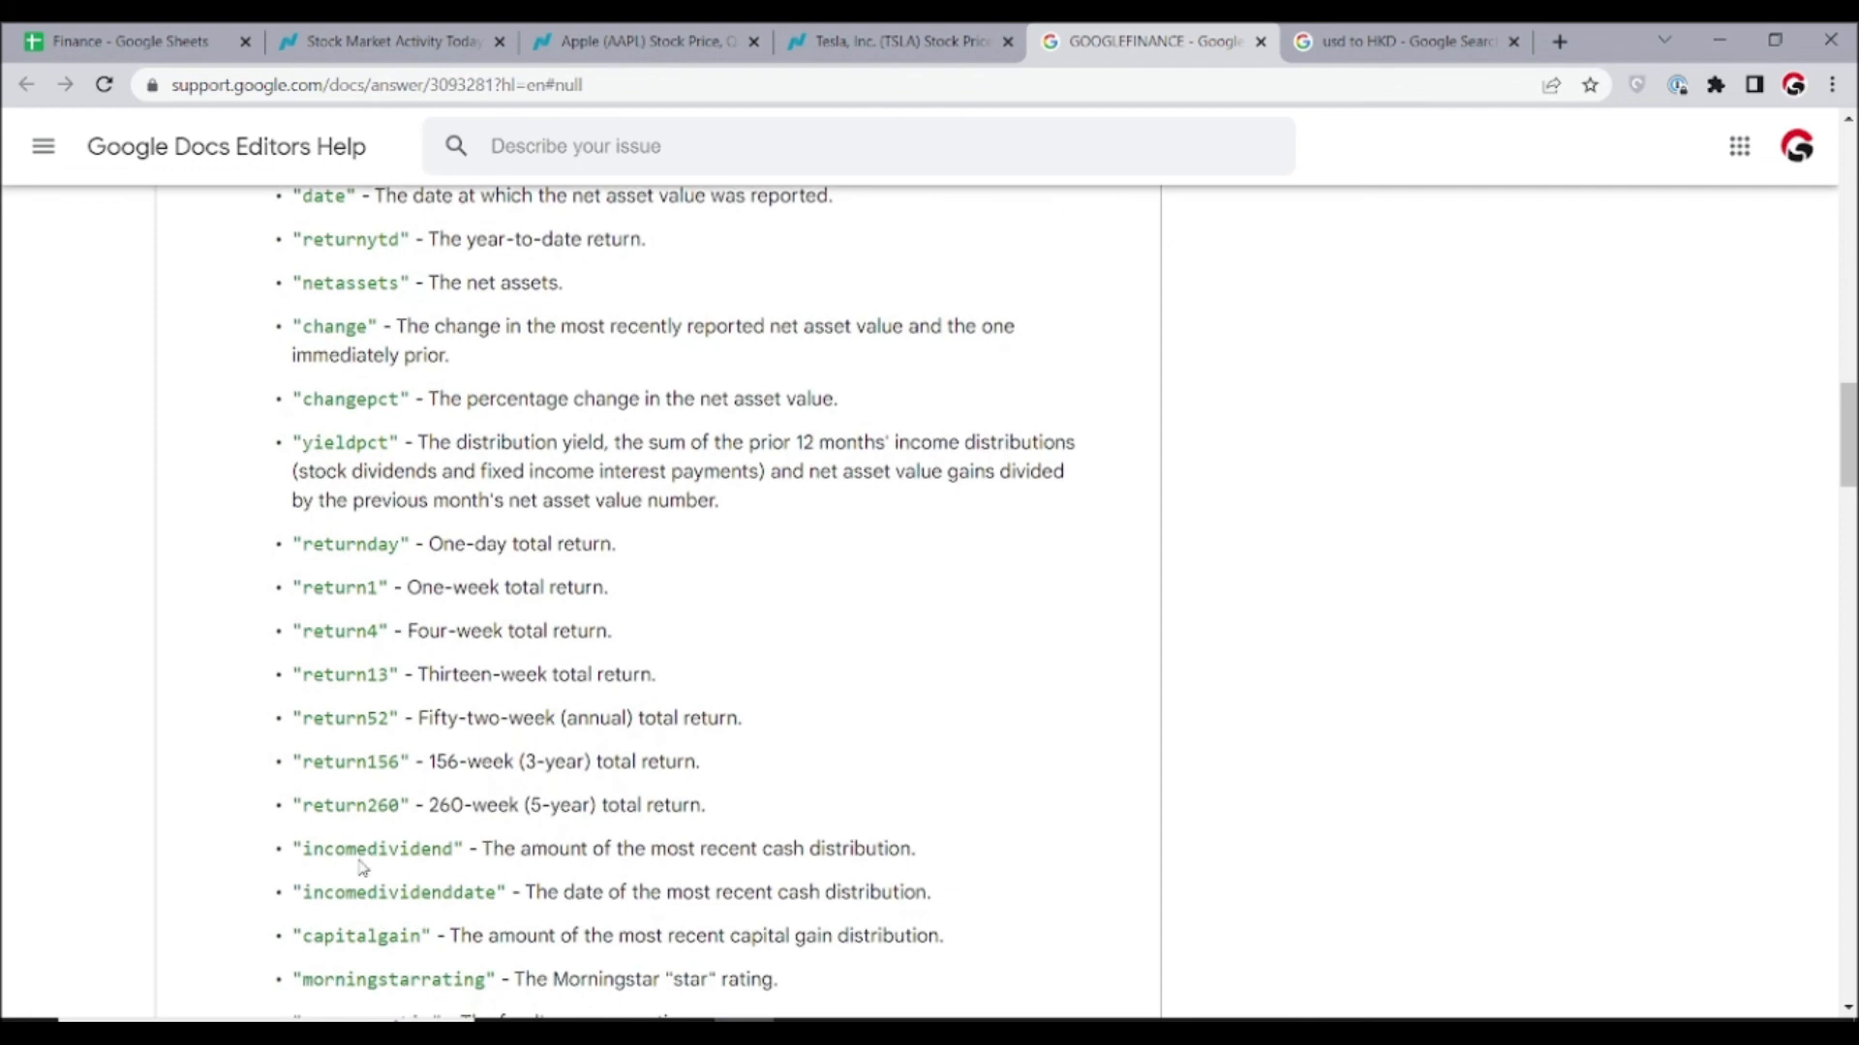
scroll(360, 869, down, 4)
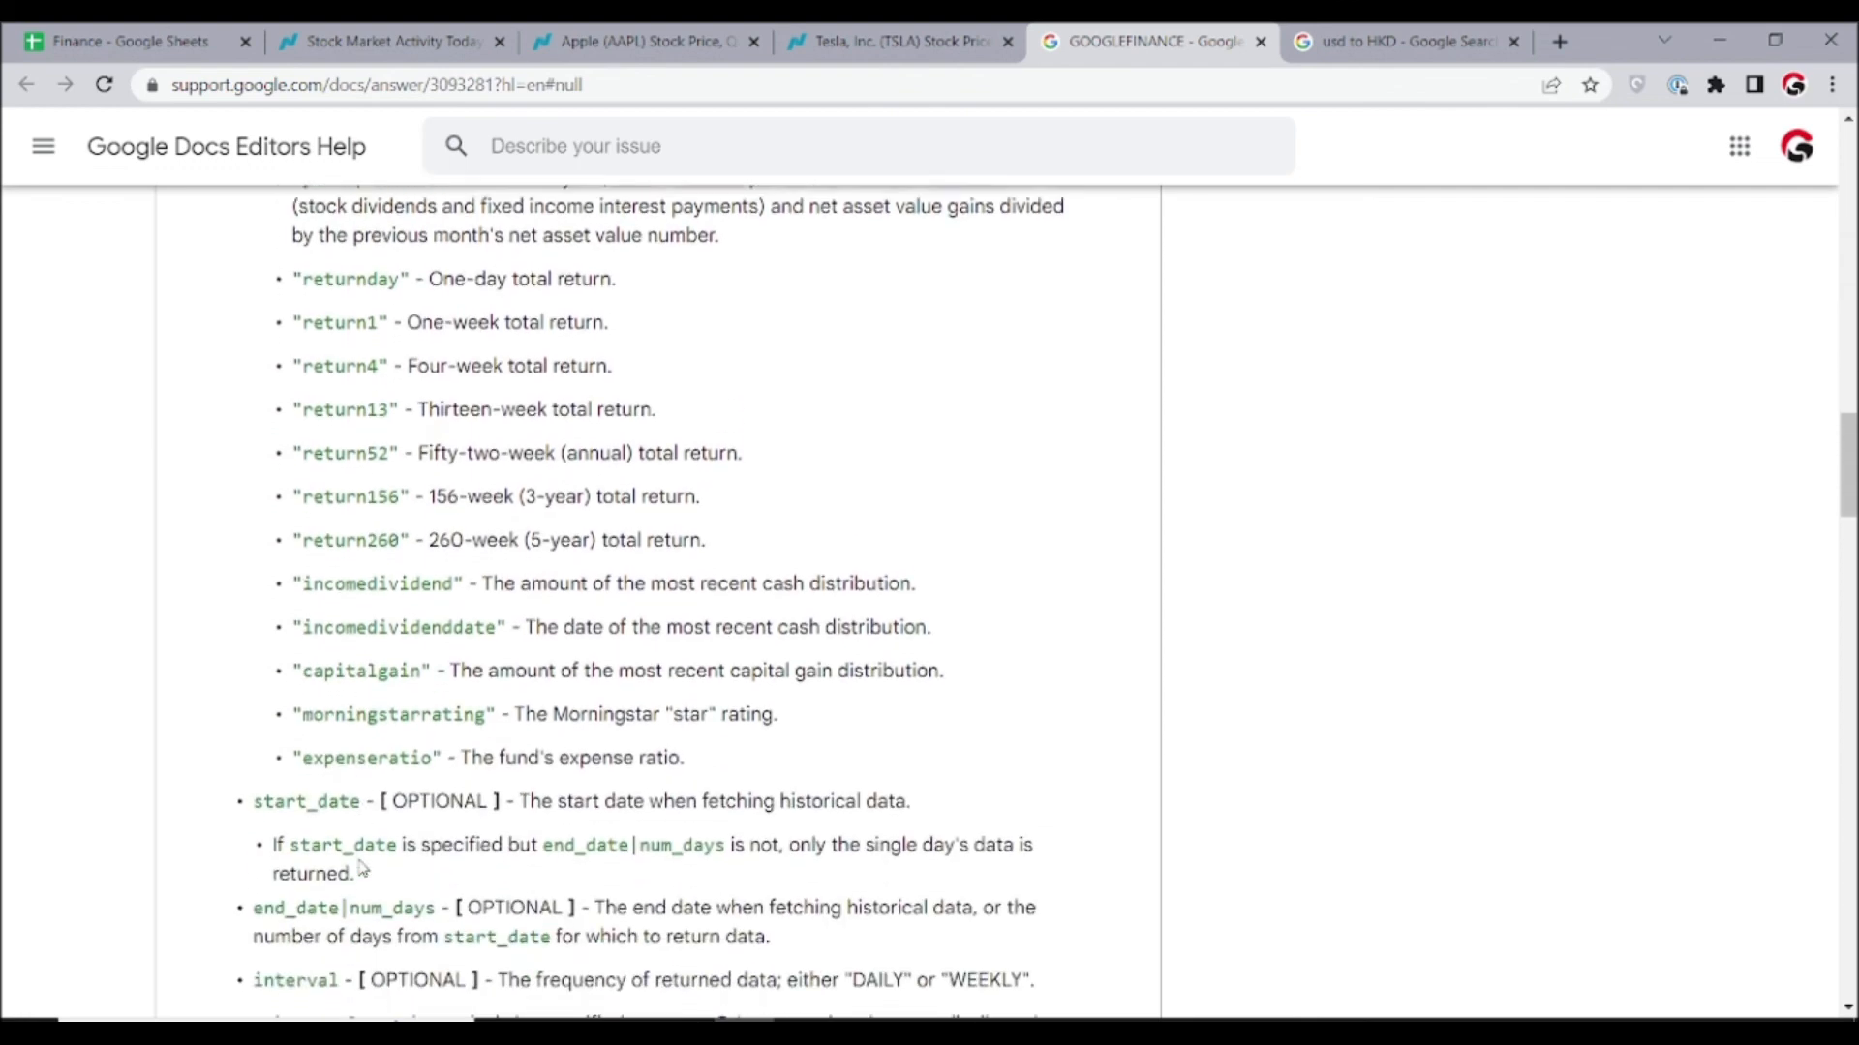
scroll(360, 860, down, 1)
scroll(360, 860, up, 5)
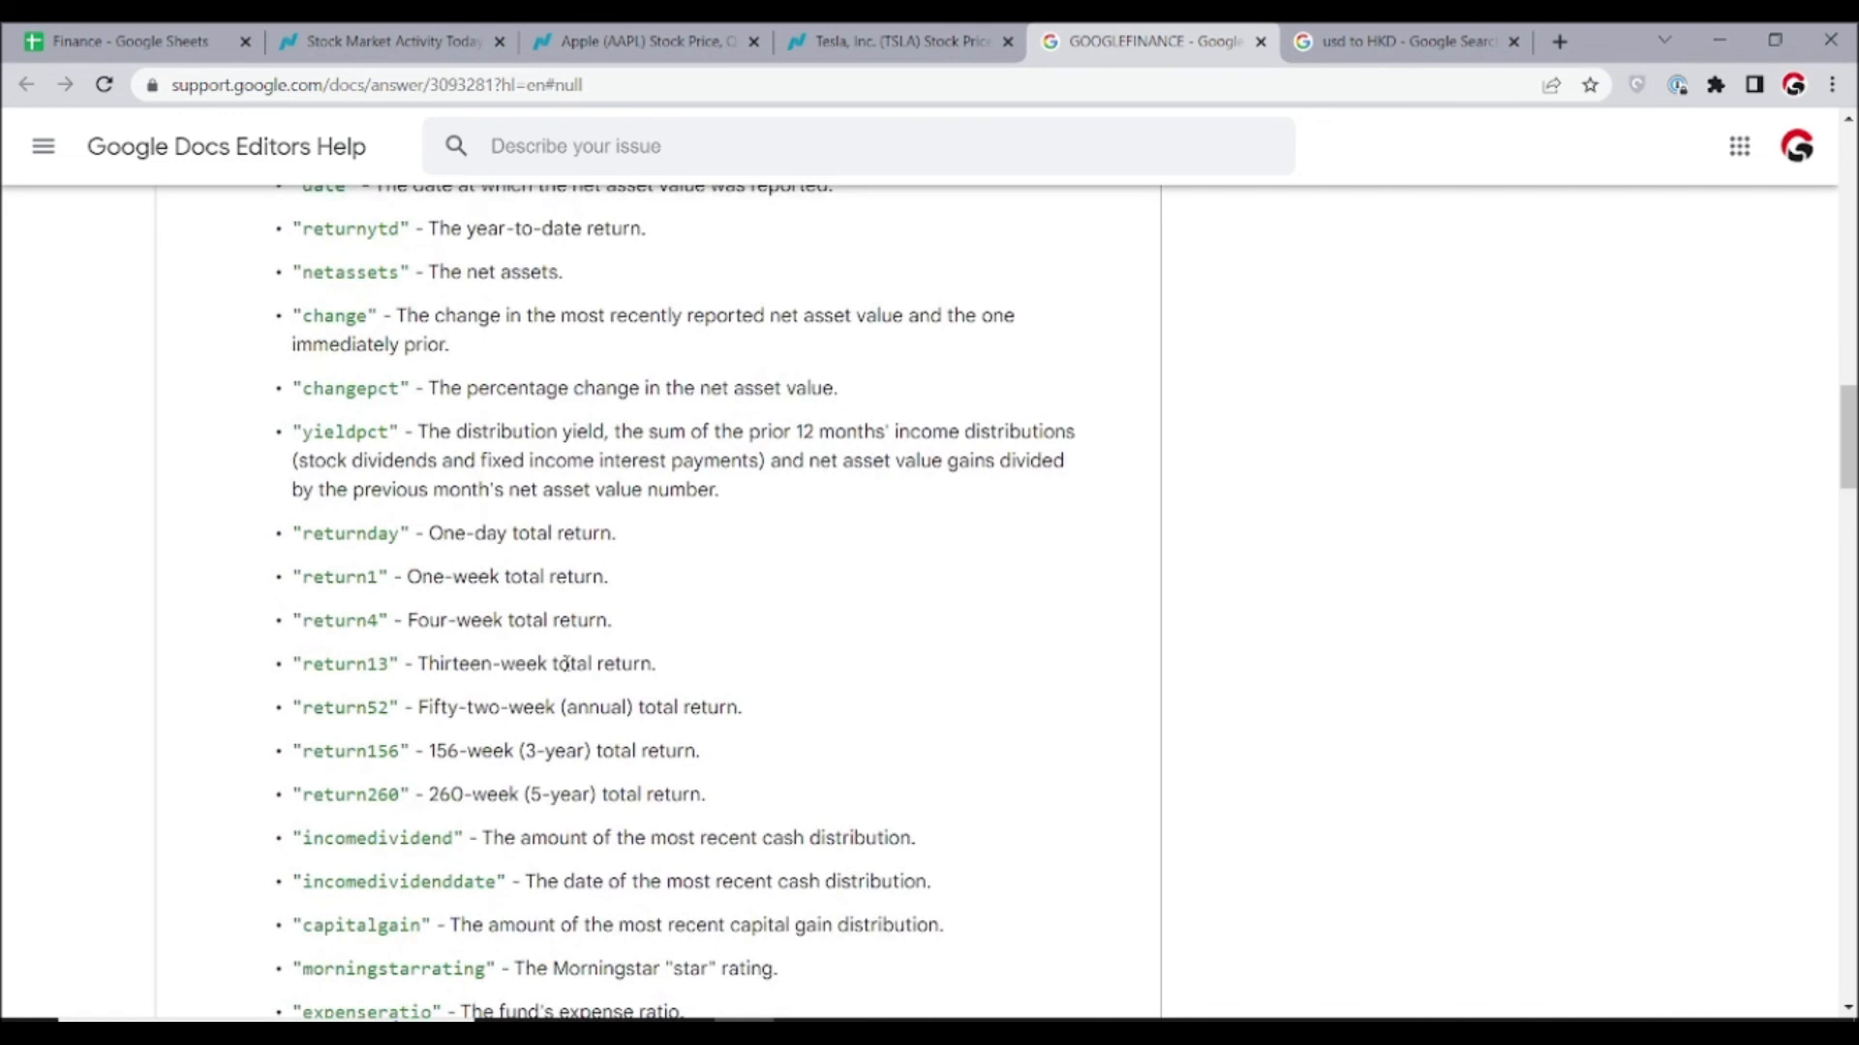
click(147, 46)
key(Escape)
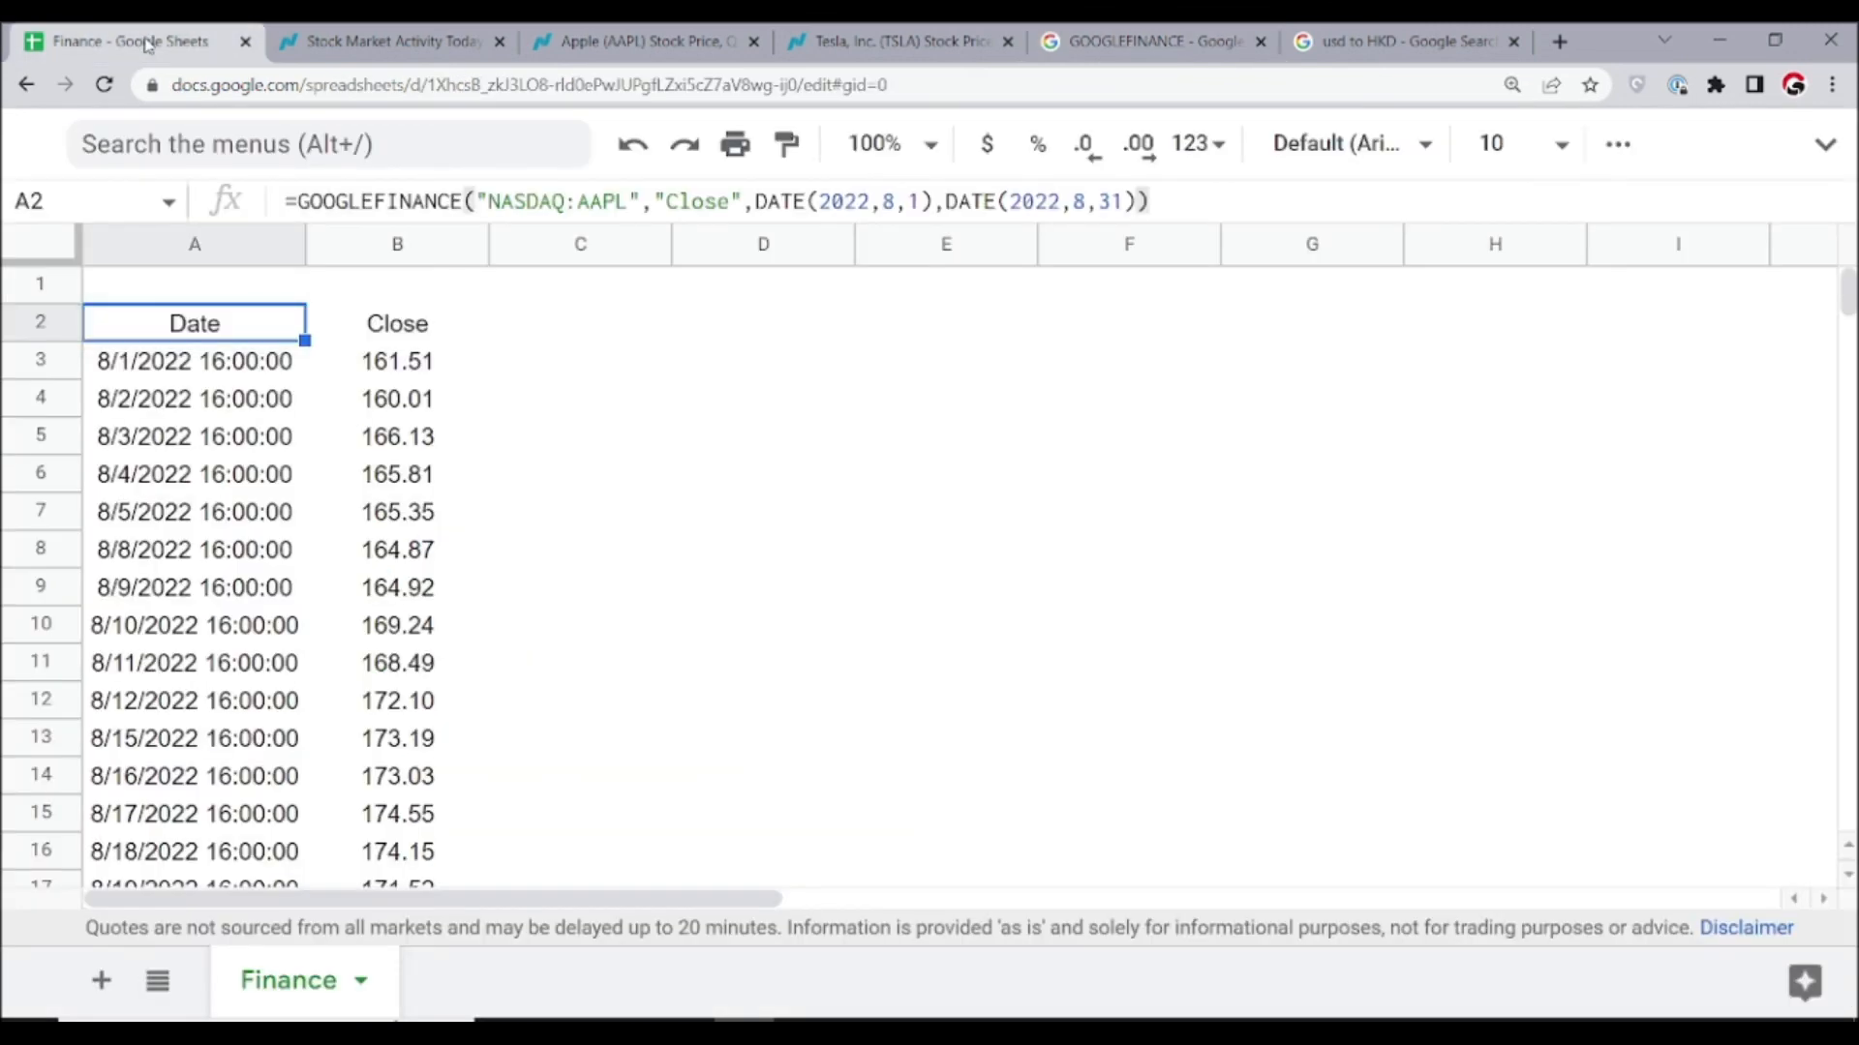